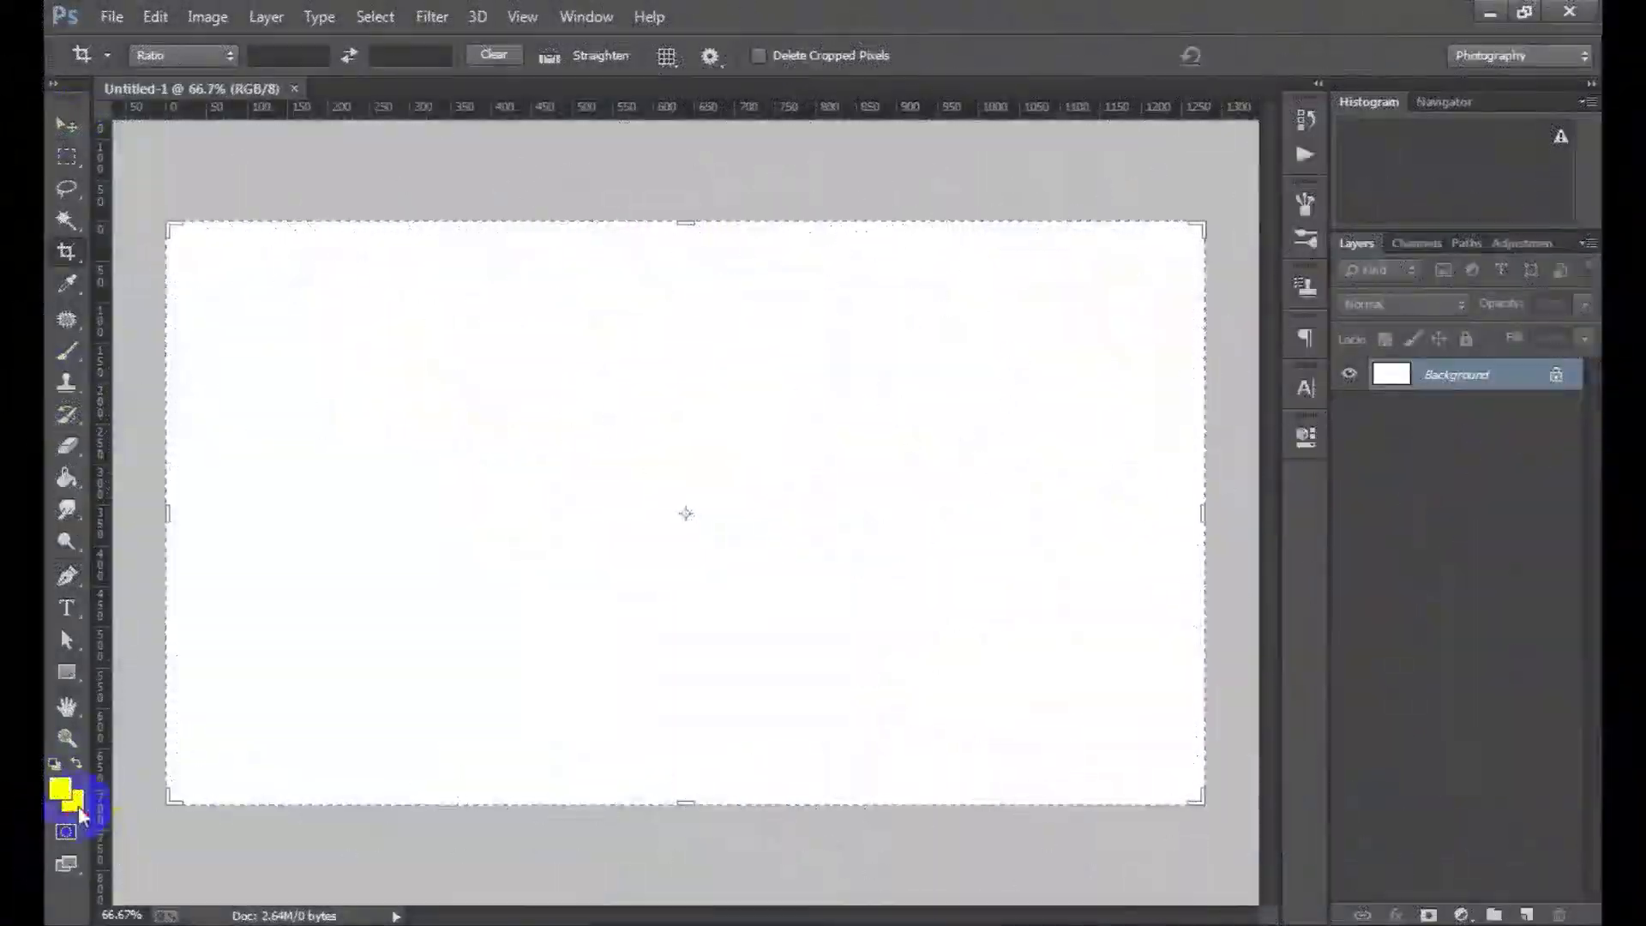
Step: Fill the whole canvas with near-black #020202 as the background colour
left_click(76, 804)
left_click(947, 455)
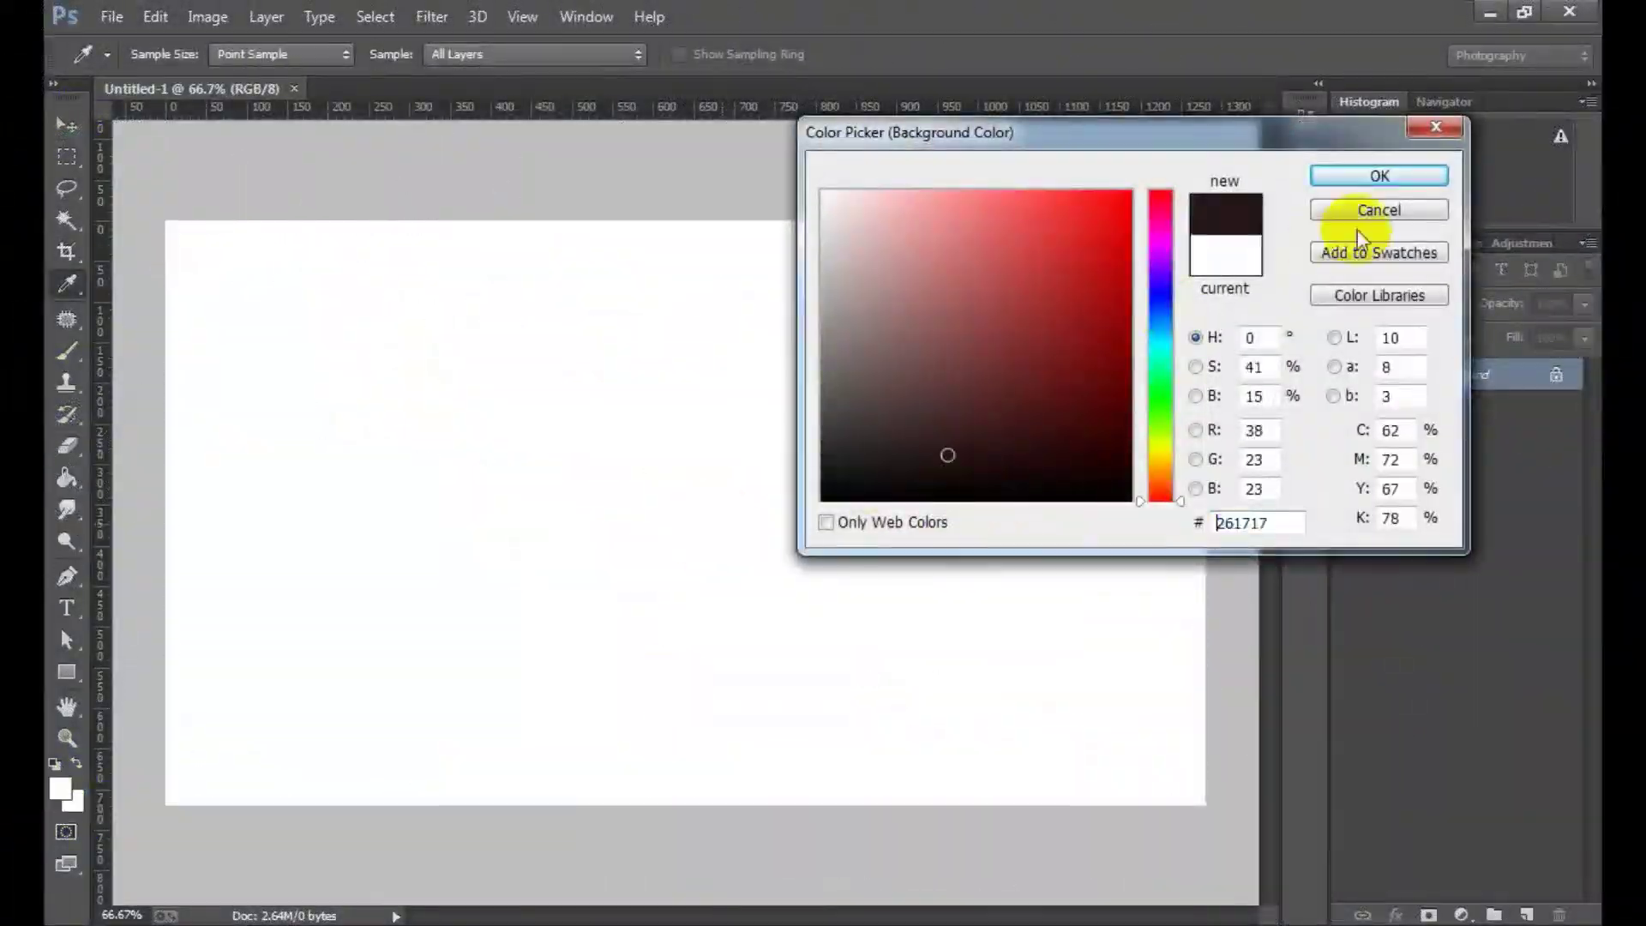
left_click_drag(911, 467, 823, 497)
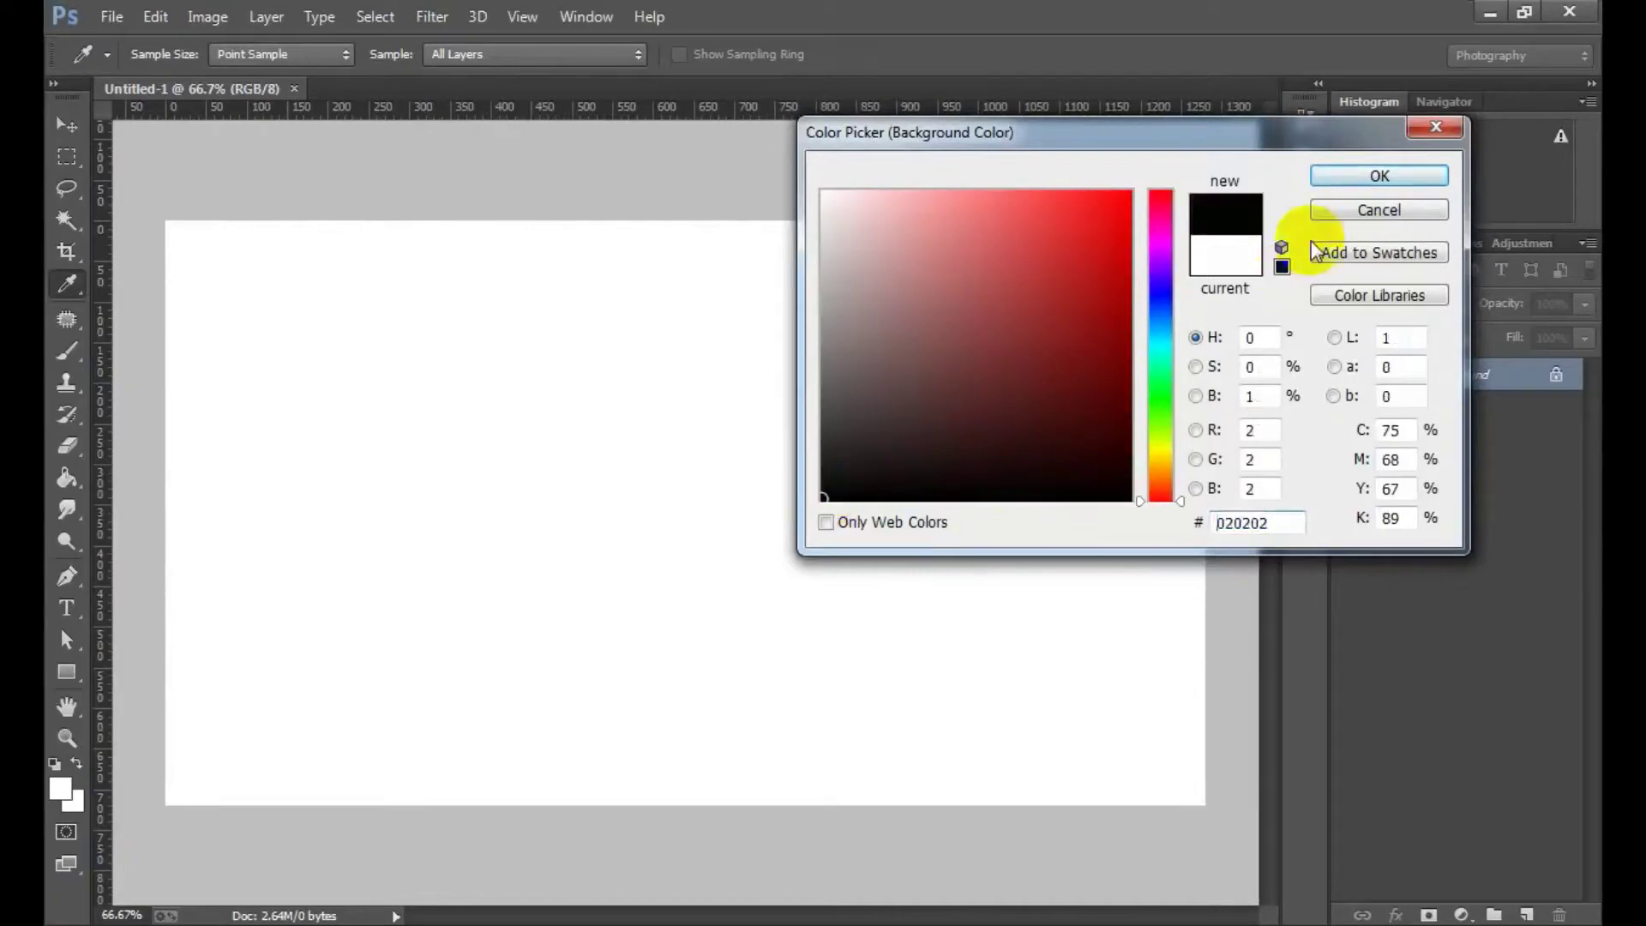
left_click(1377, 176)
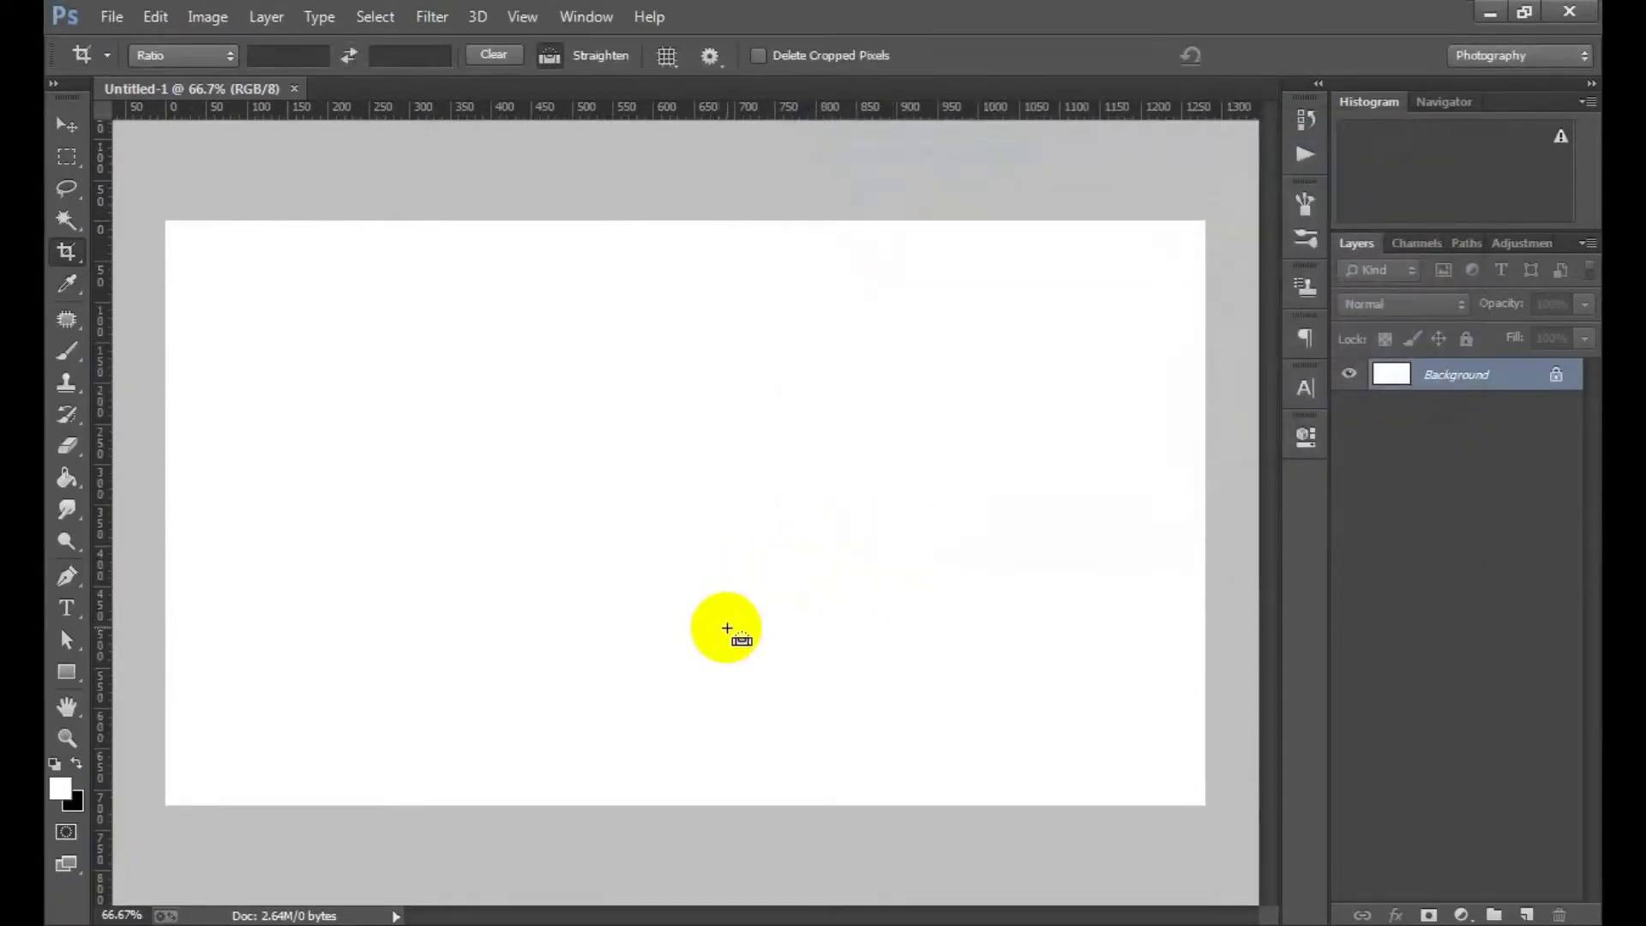
key("ctrl+BackSpace")
key("ctrl+1")
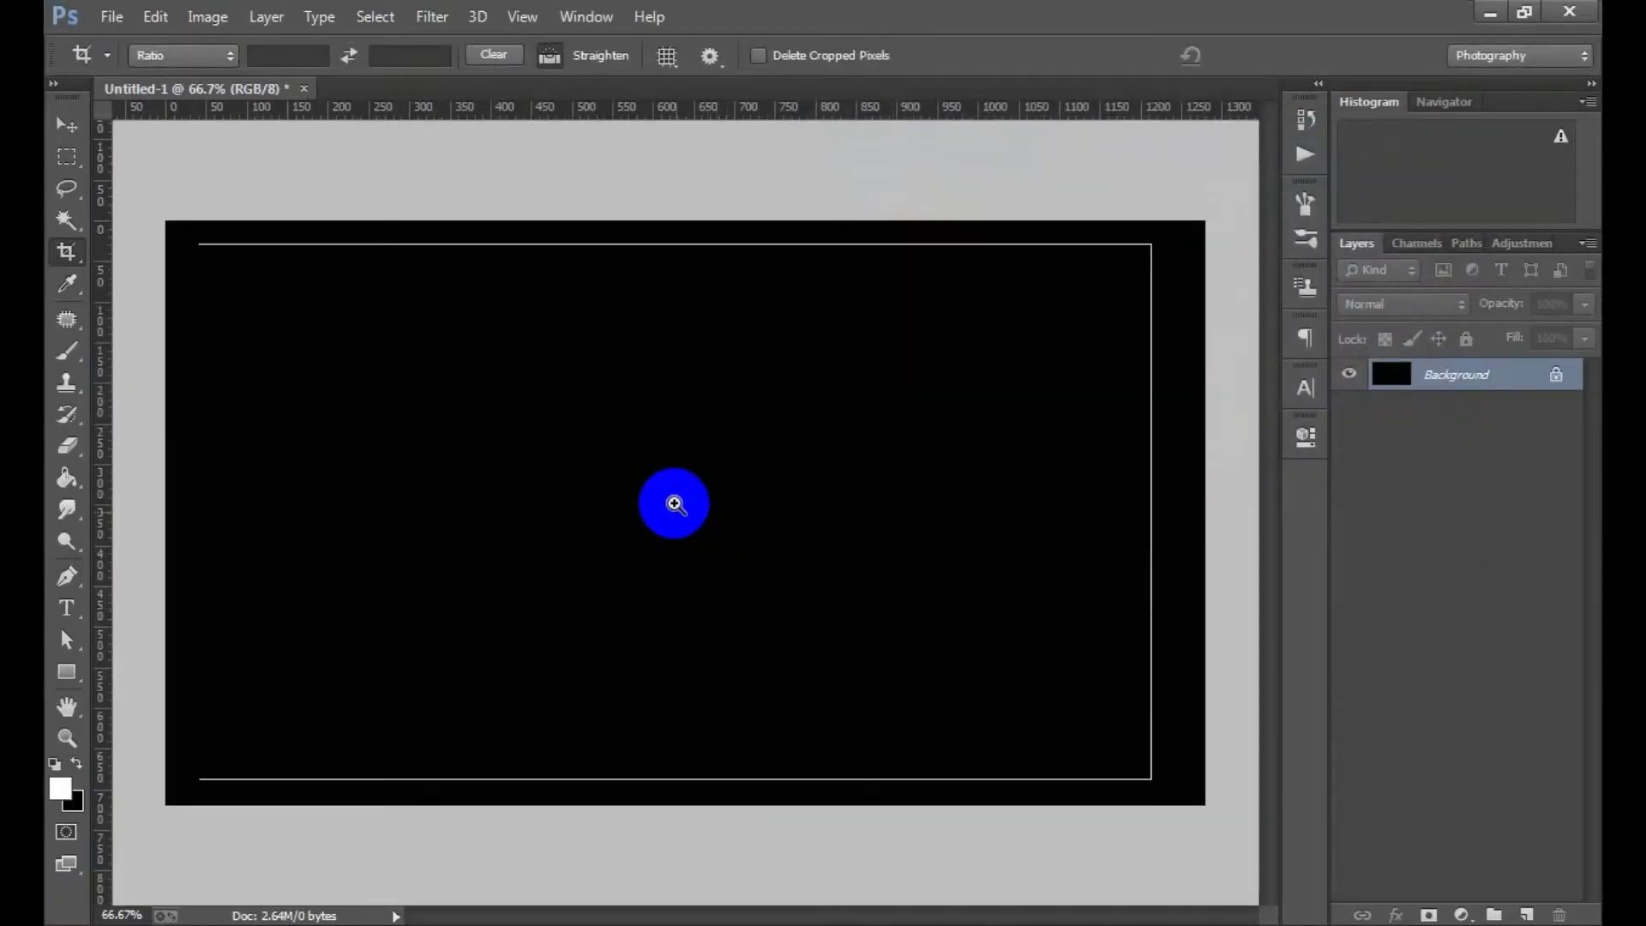
key("ctrl+minus")
key("ctrl+minus")
Step: Add white 'highZone' text and scale it to about 325% across the canvas centre
left_click(67, 607)
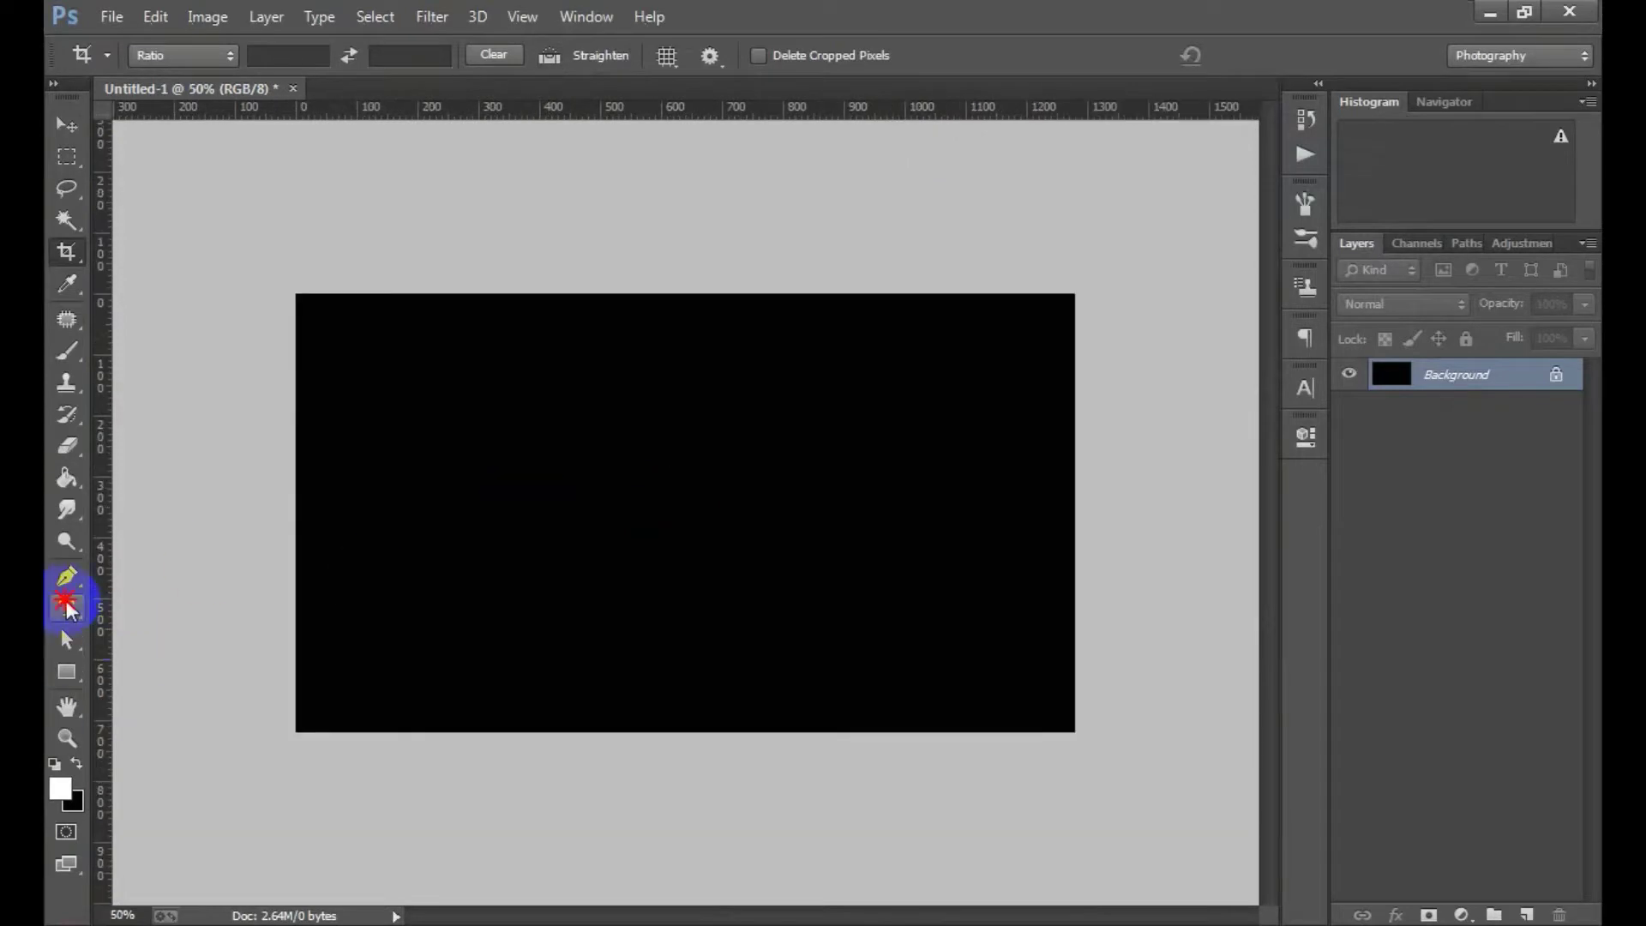
left_click(520, 504)
type("highZone")
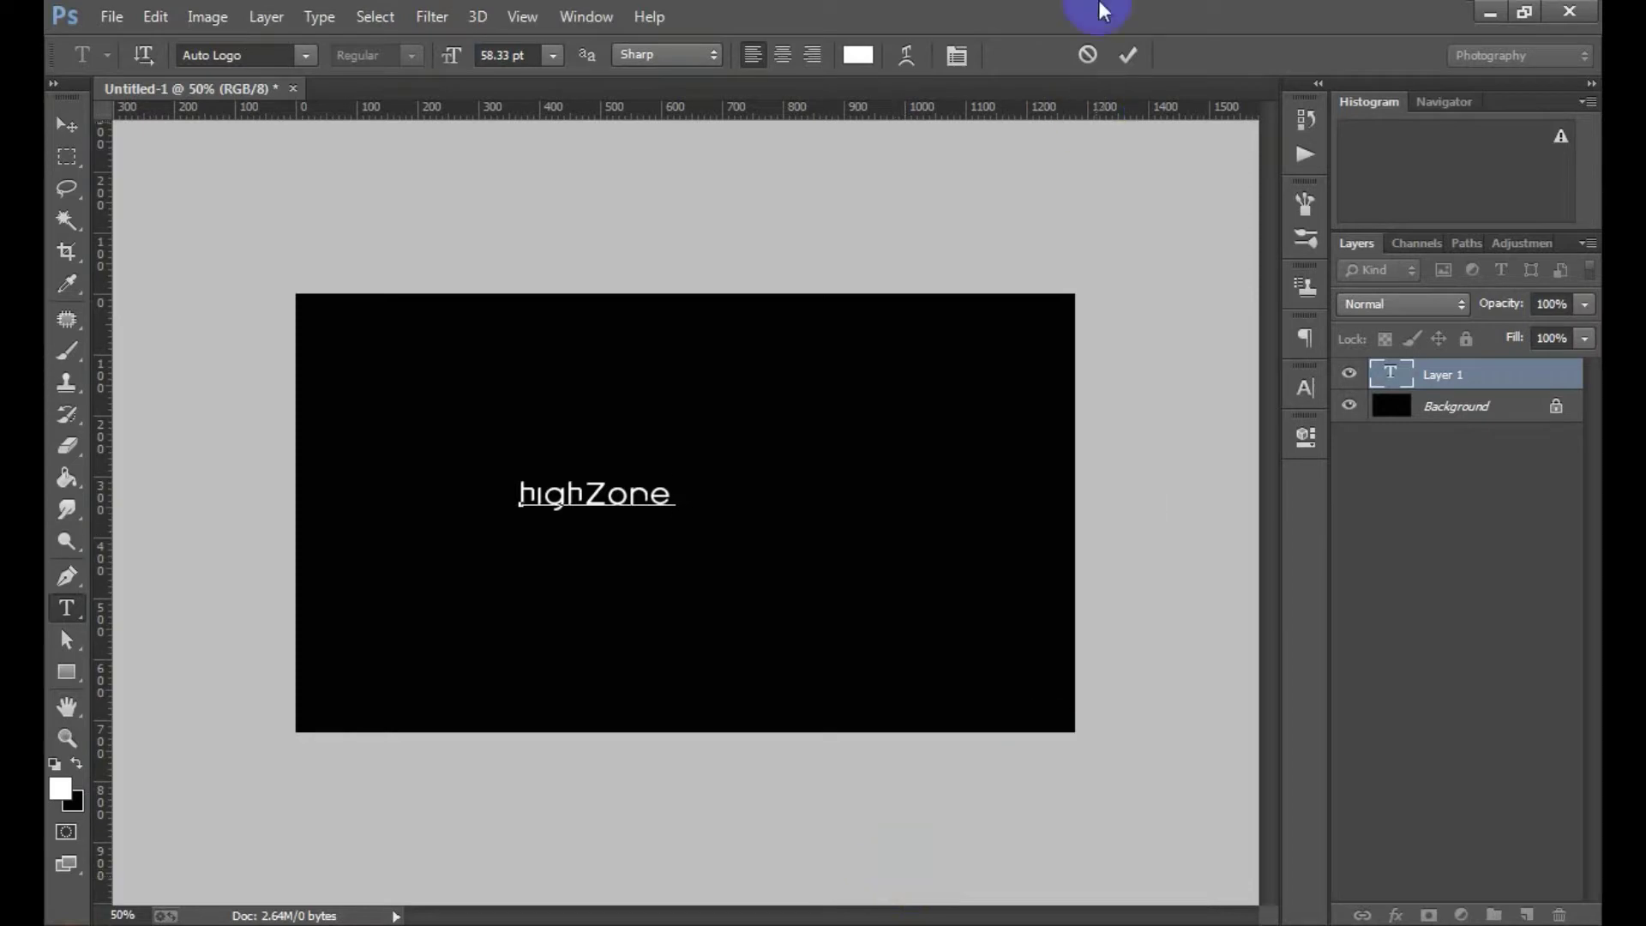
key("ctrl+Return")
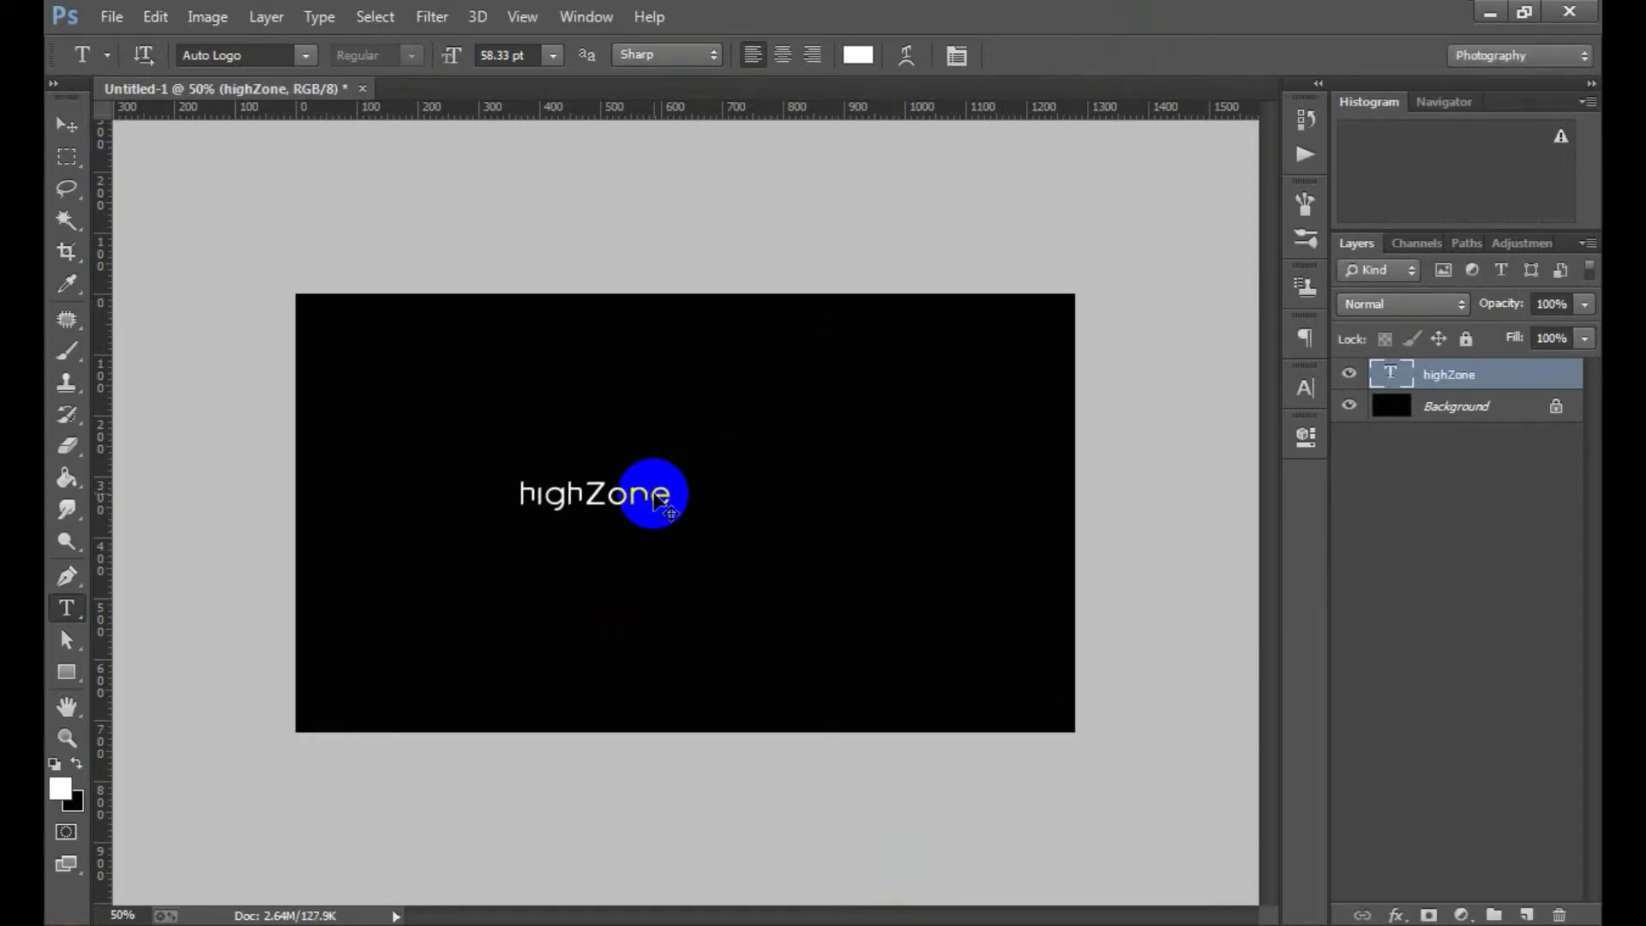
key("ctrl+t")
mouse_move(677, 511)
left_mouse_down()
mouse_move(819, 539)
mouse_move(911, 525)
left_mouse_up()
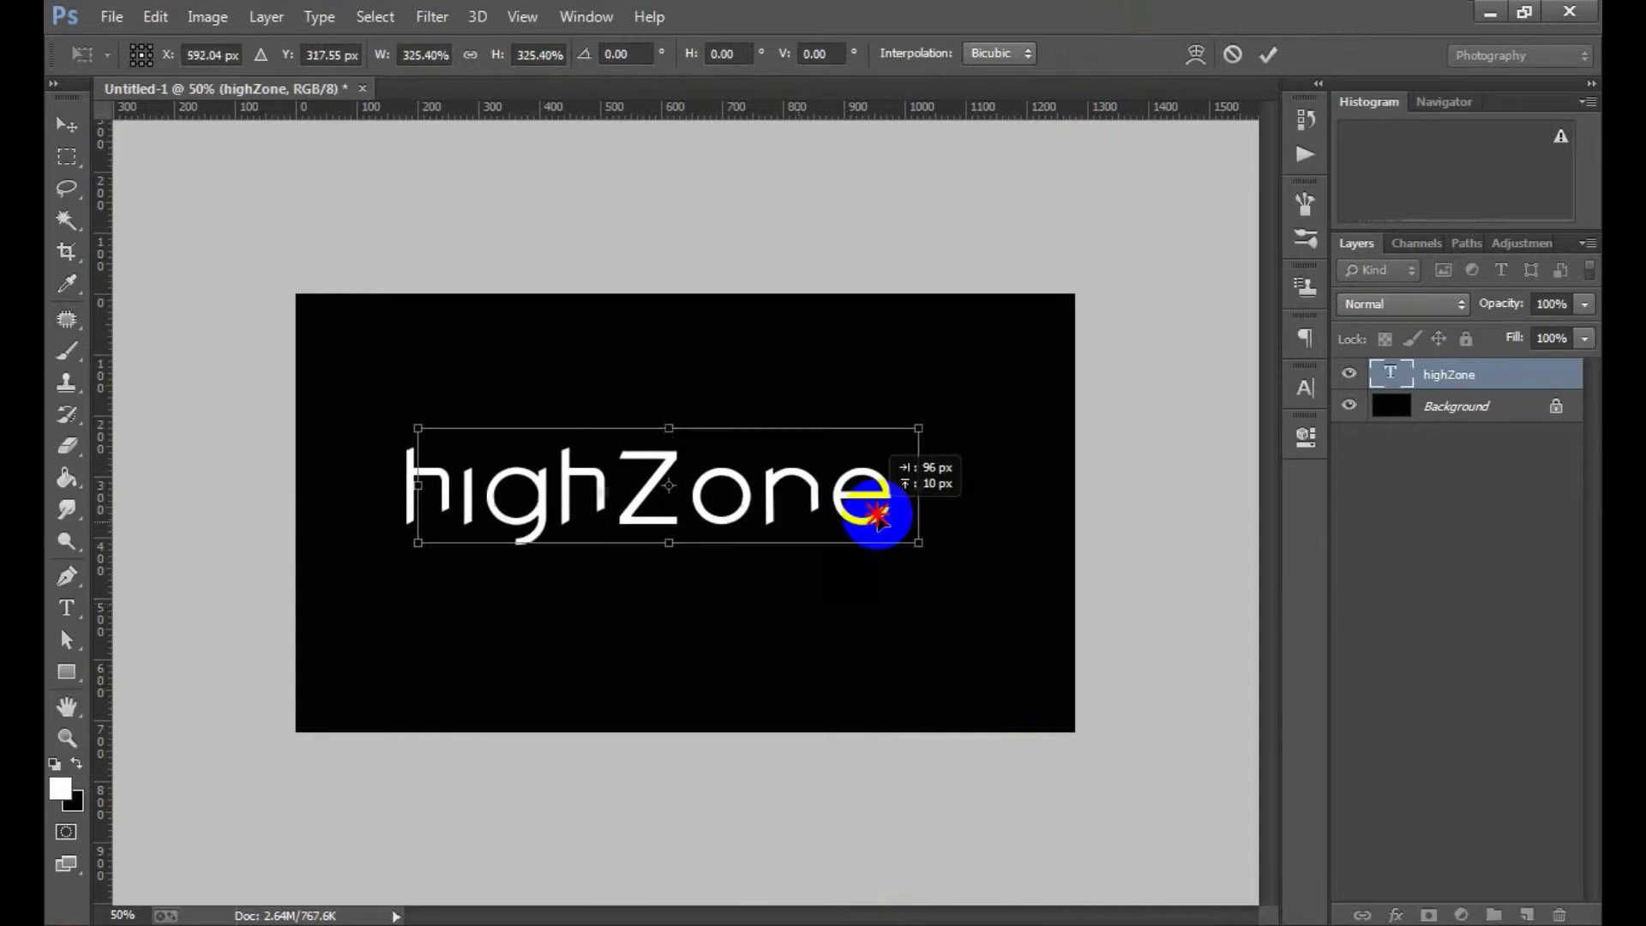
left_click(1268, 56)
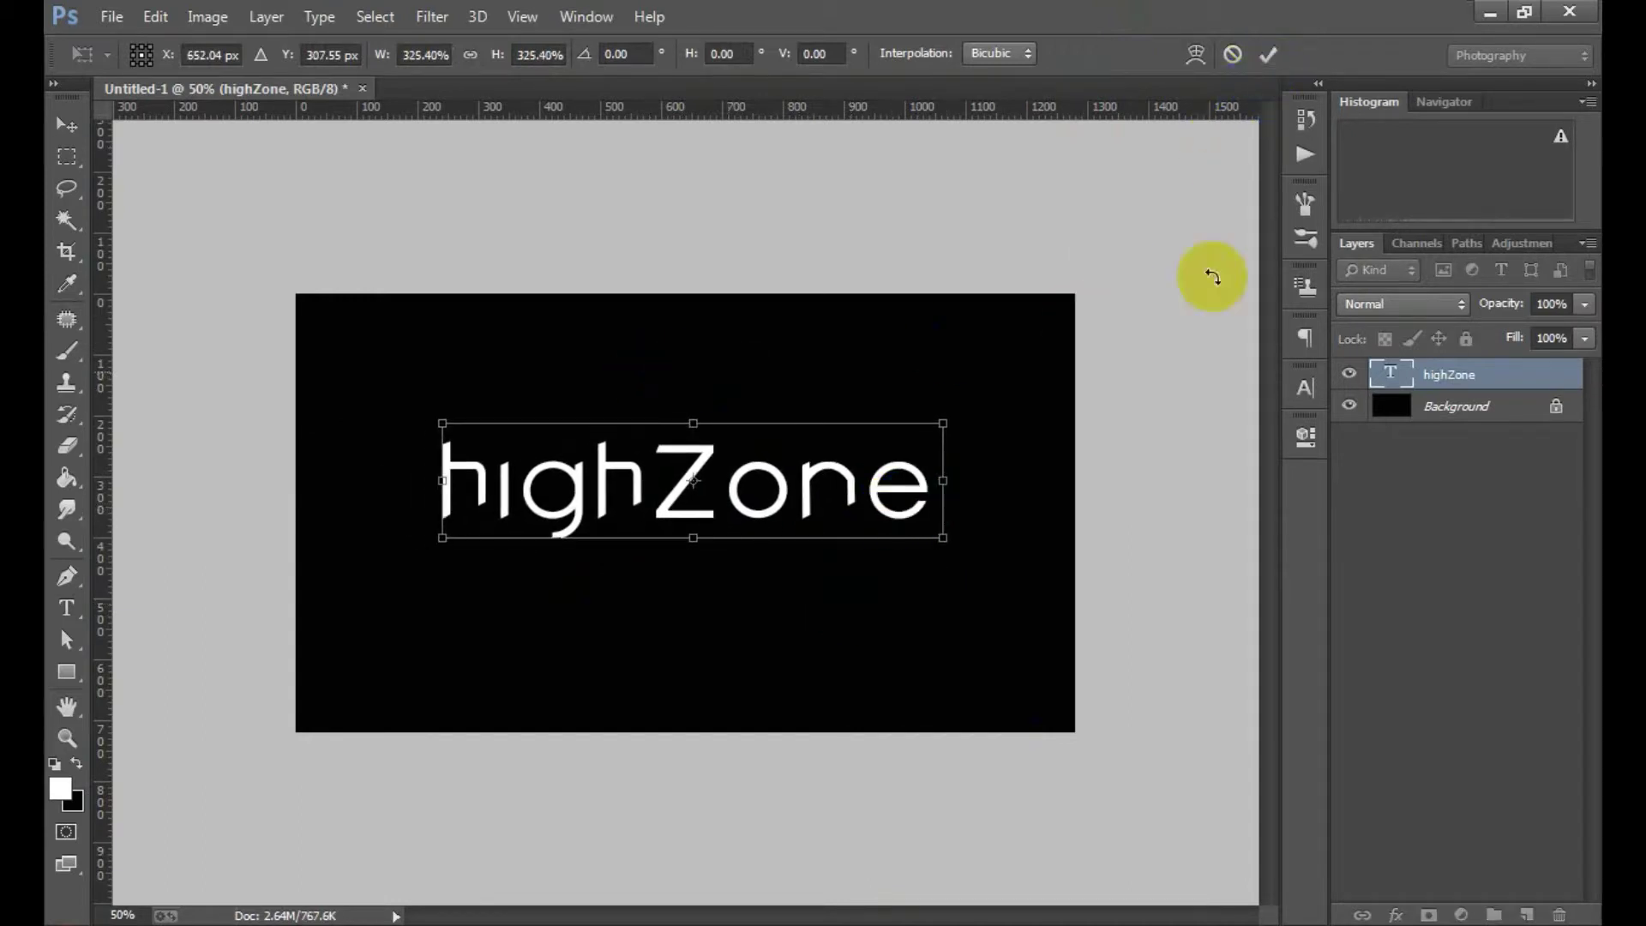
key("Return")
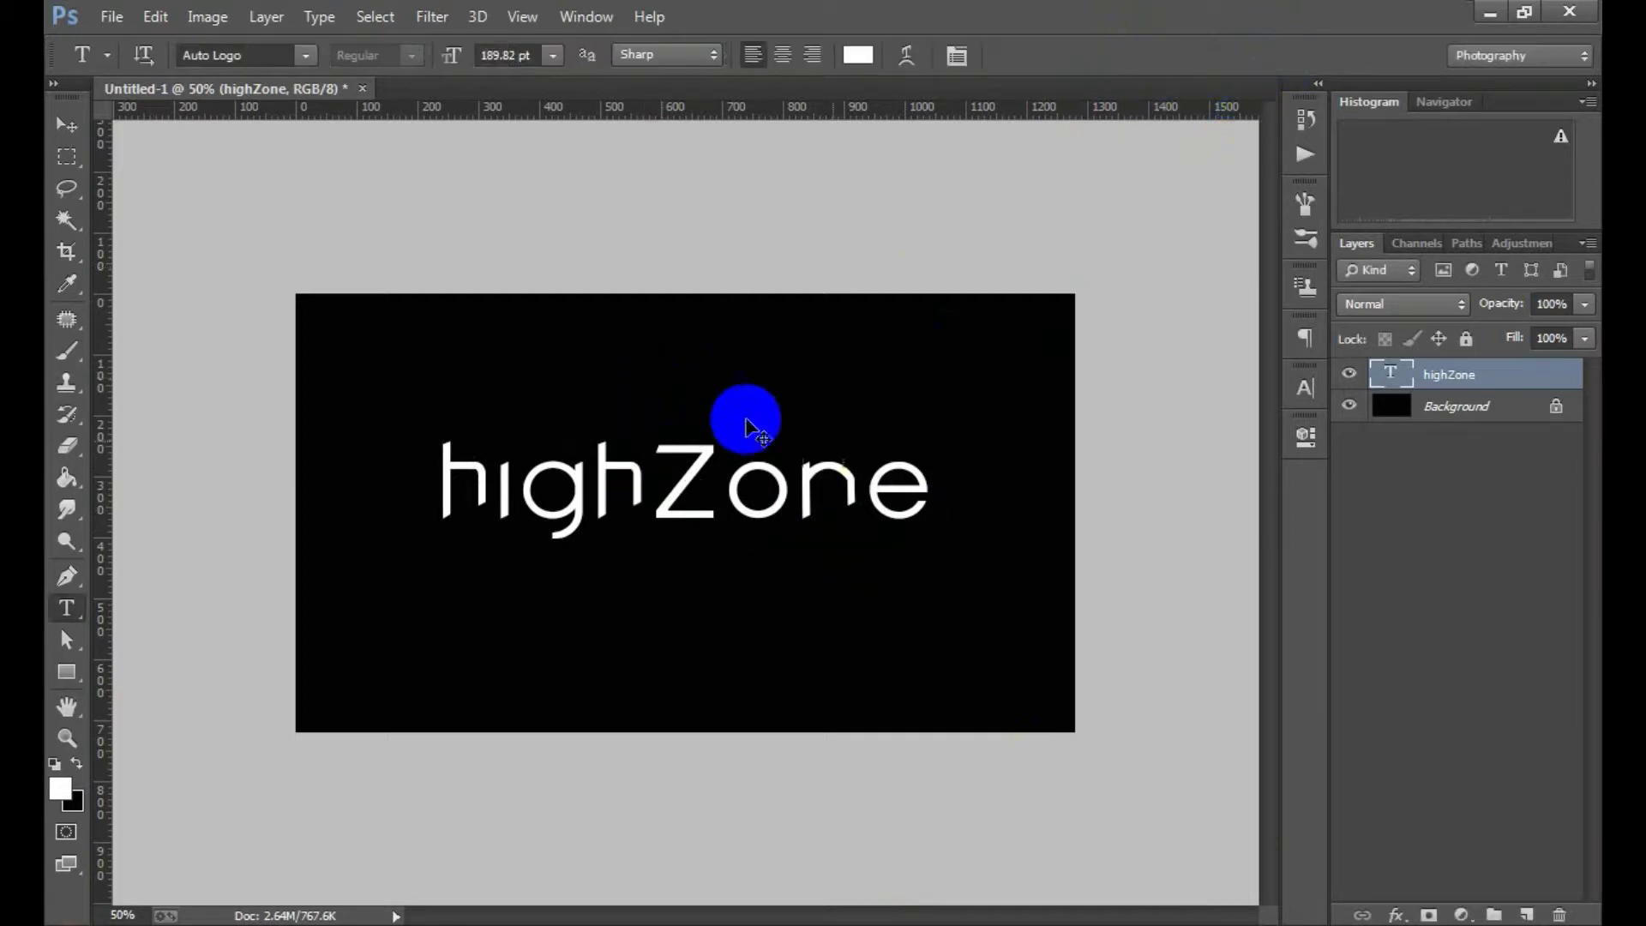
key("ctrl+plus")
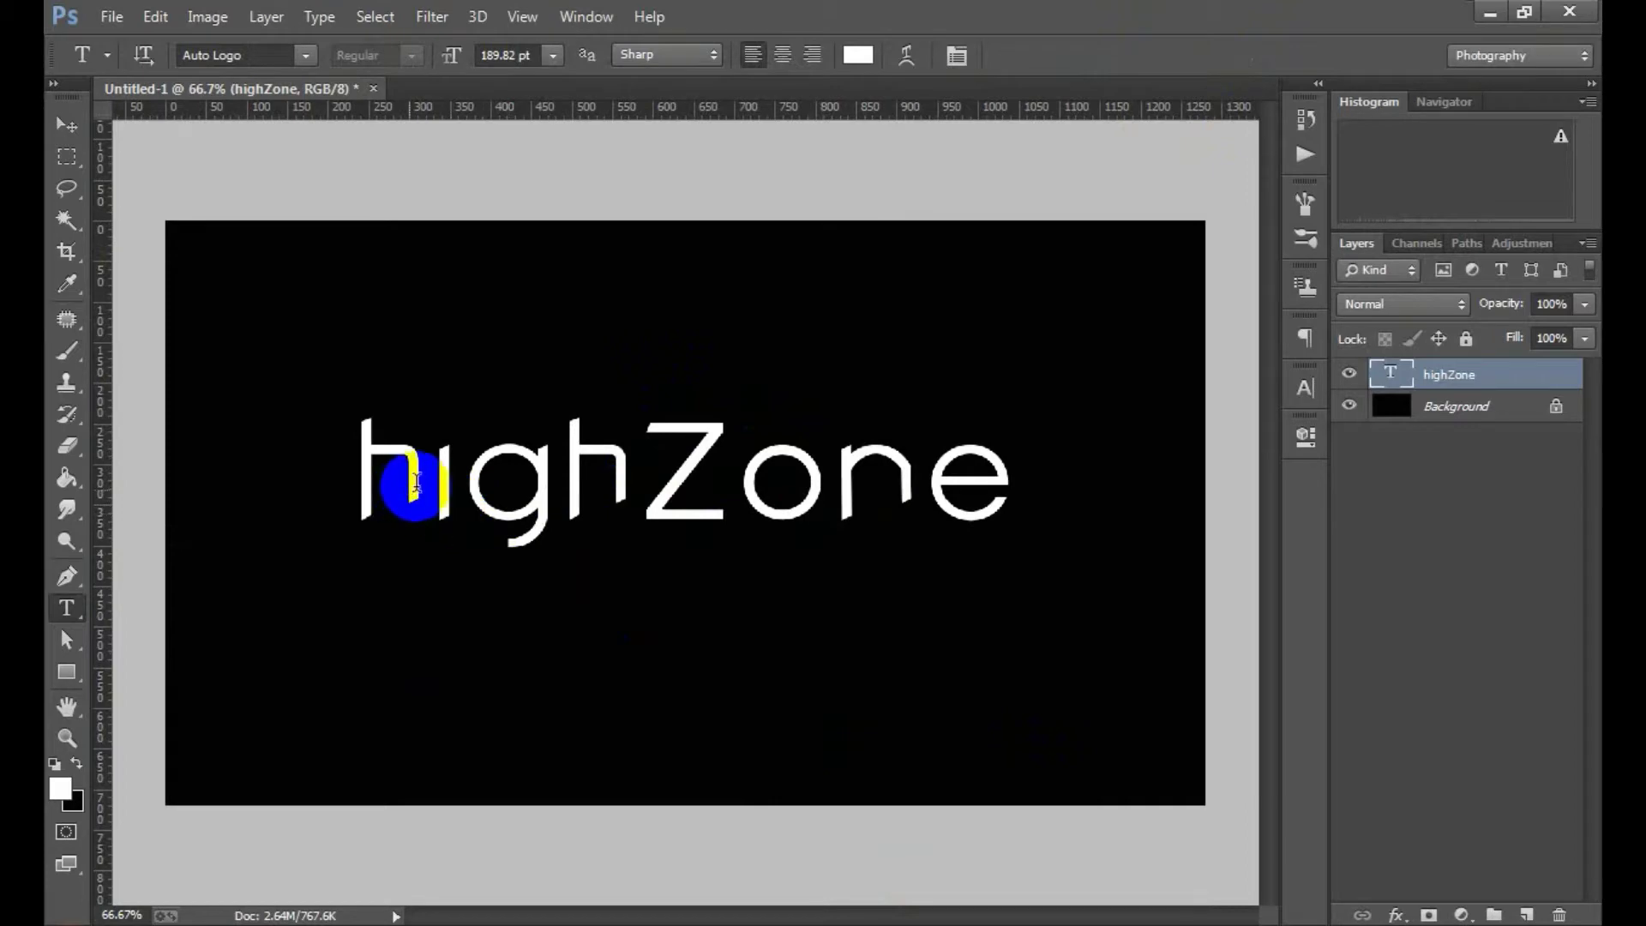
left_click_drag(426, 484, 331, 477)
type("H")
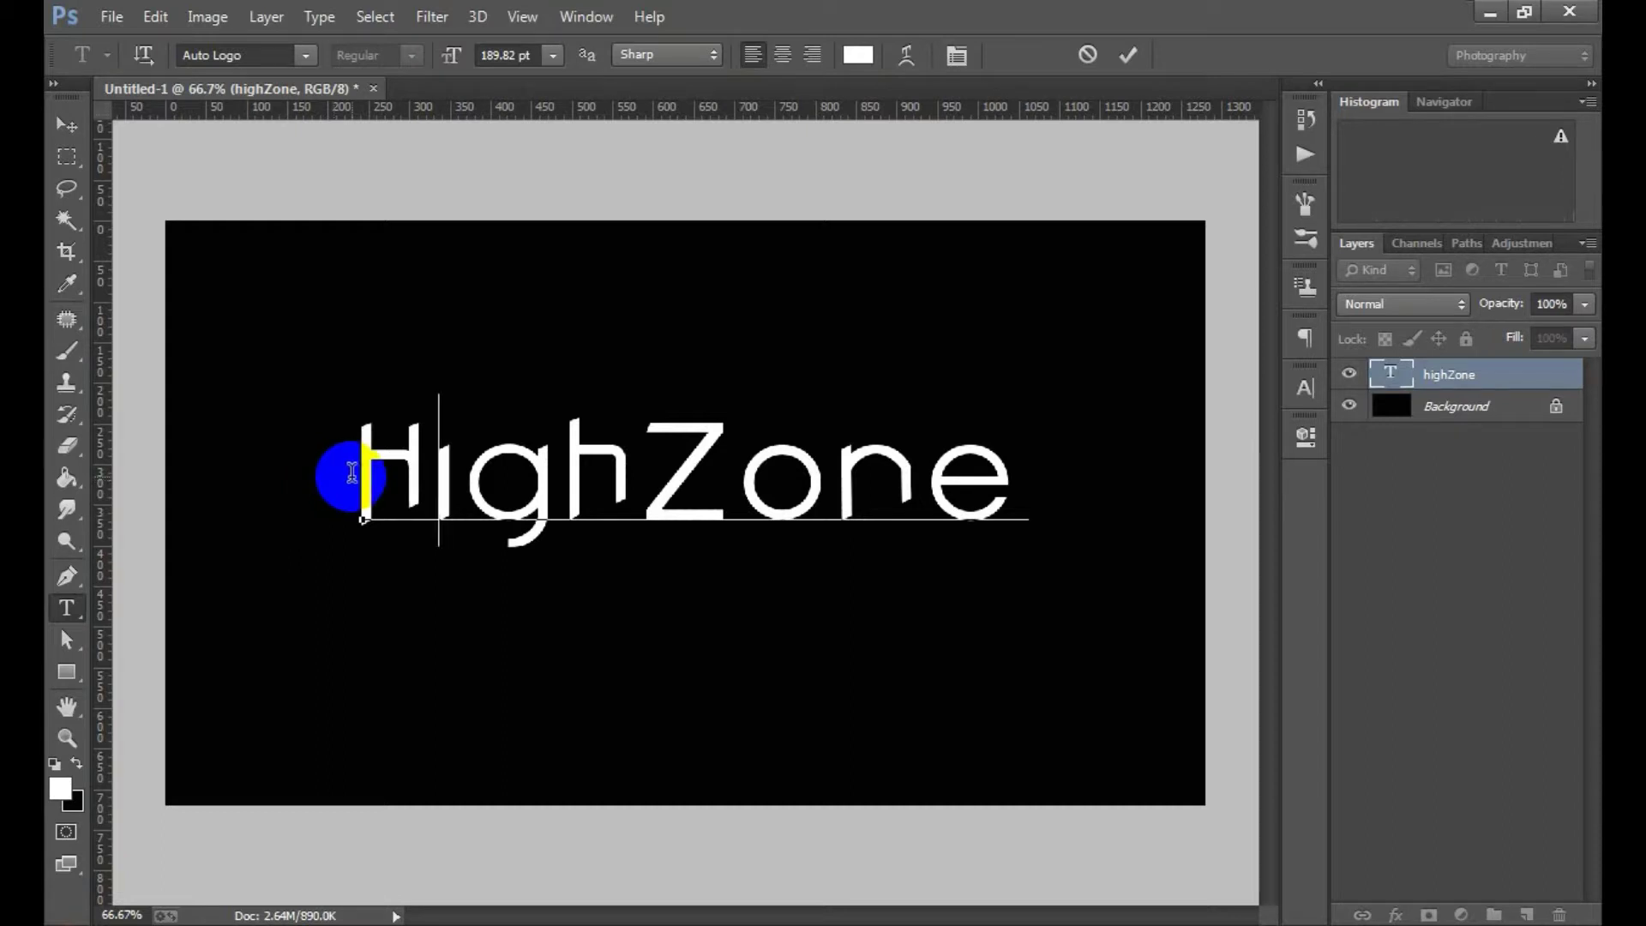
key("BackSpace")
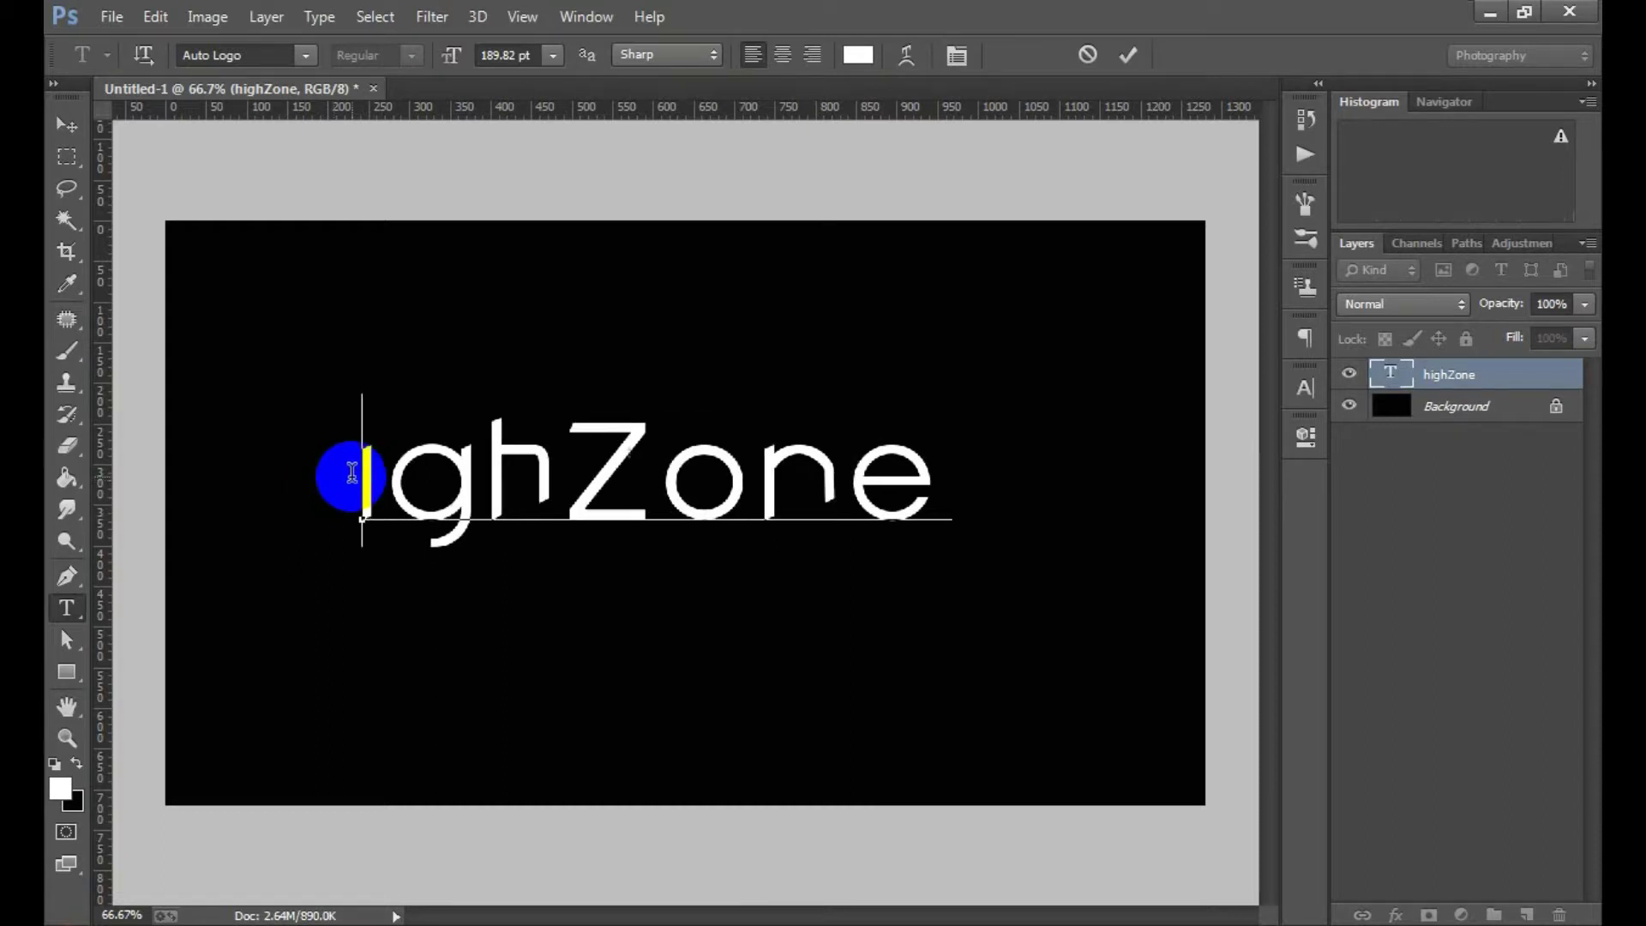
type("hi")
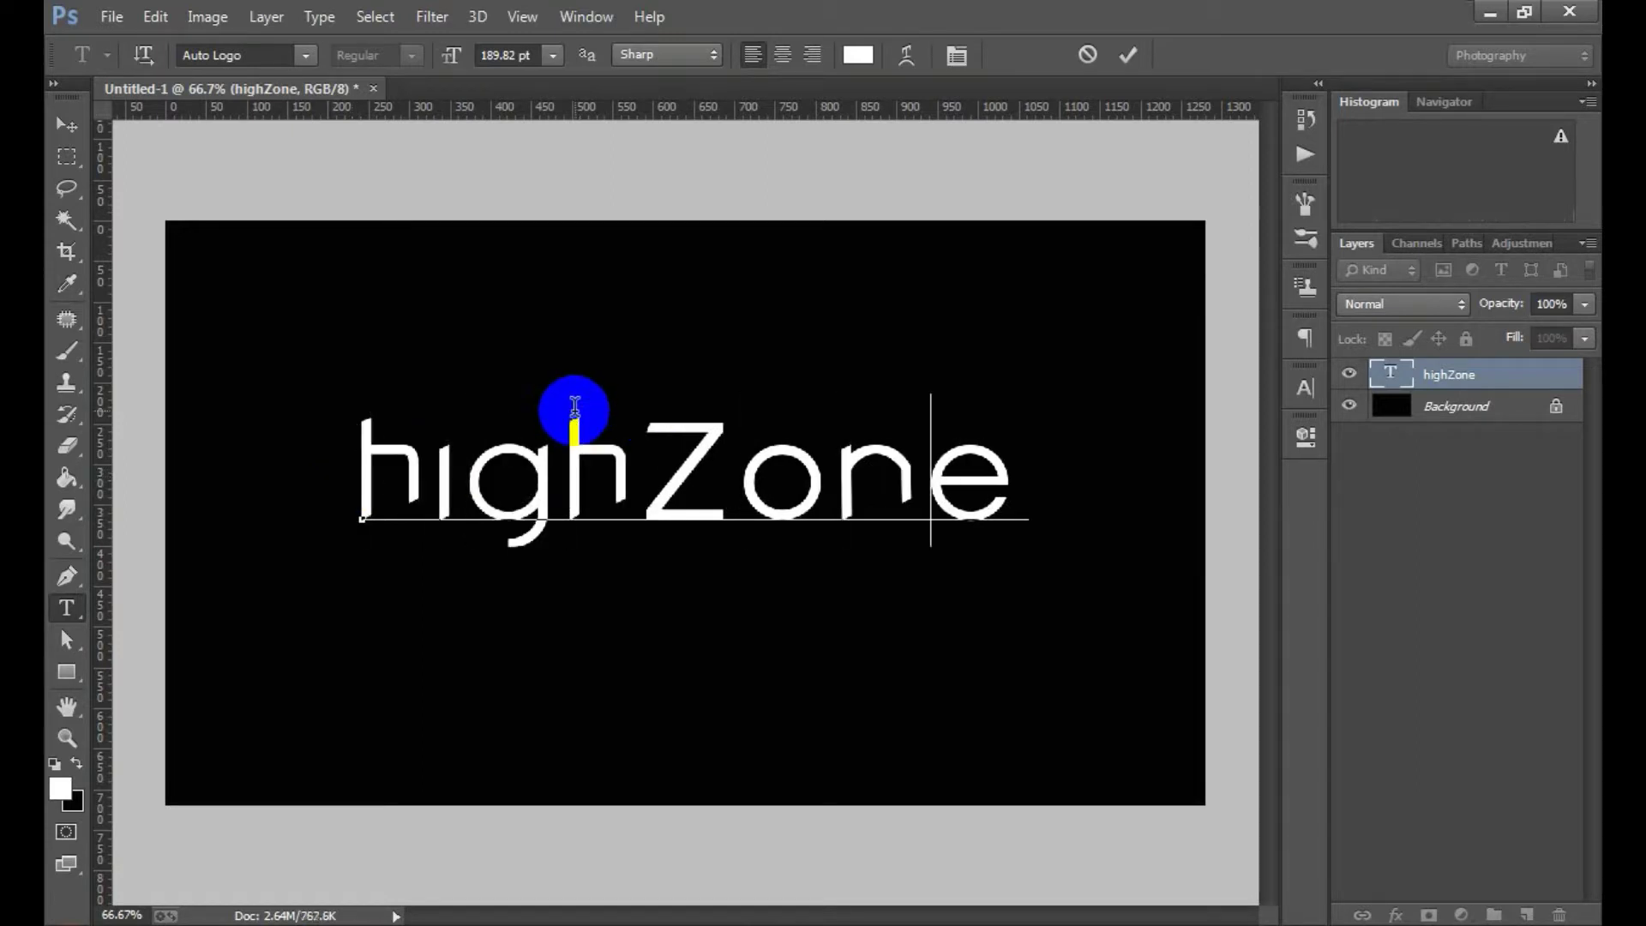
key("BackSpace")
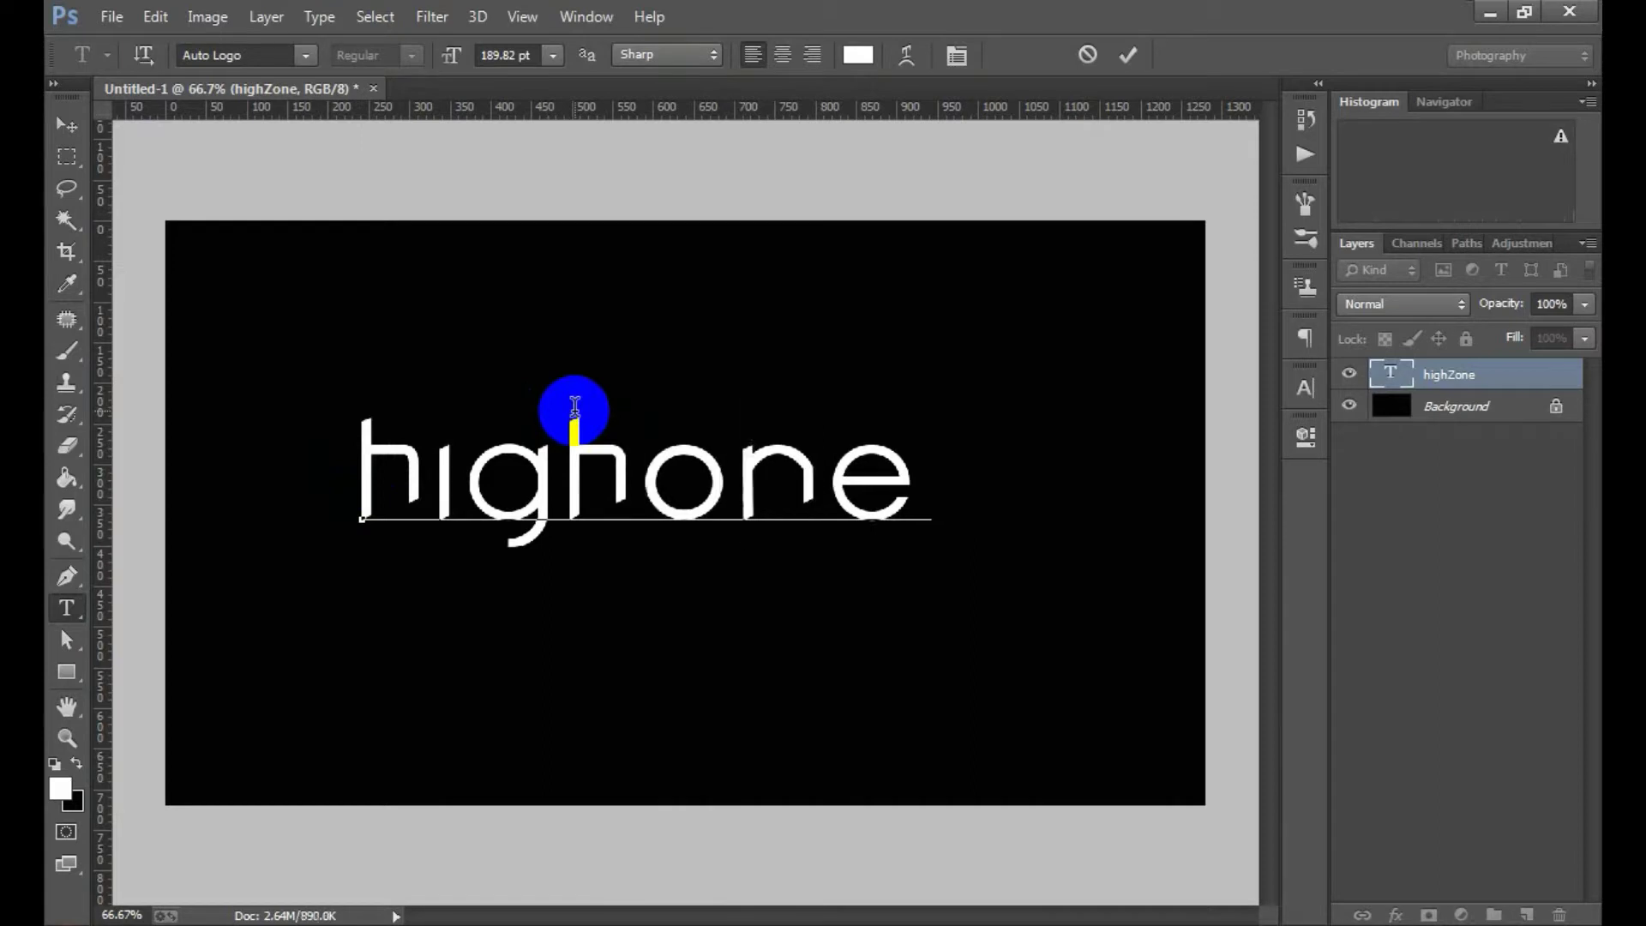
type("z")
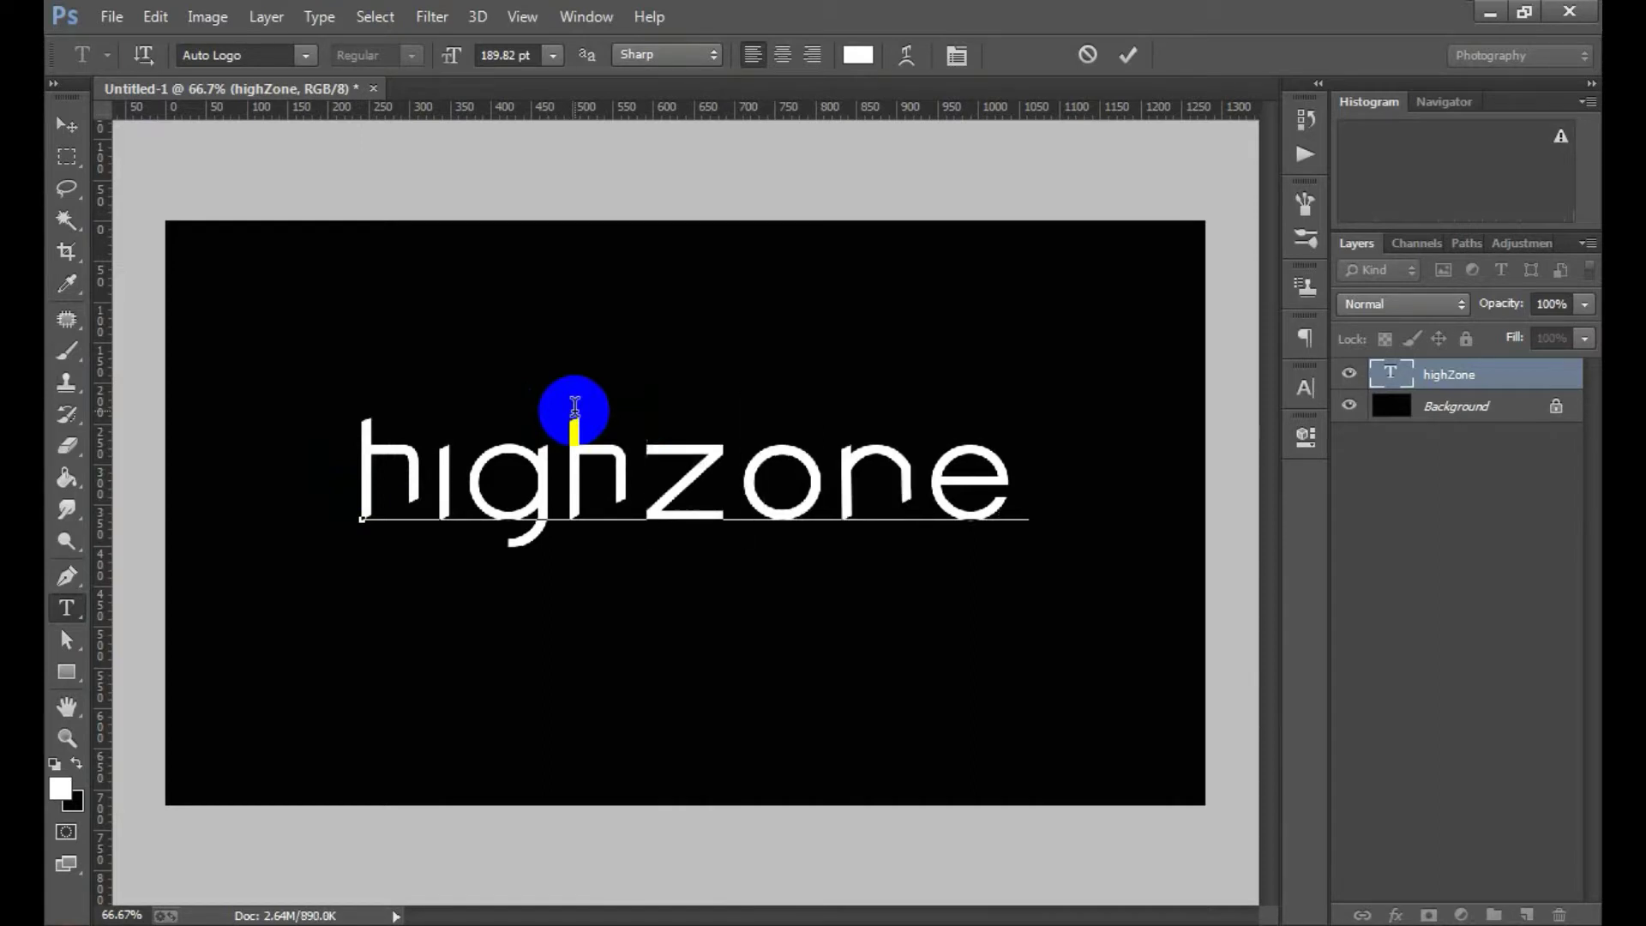
key("BackSpace")
type("Z")
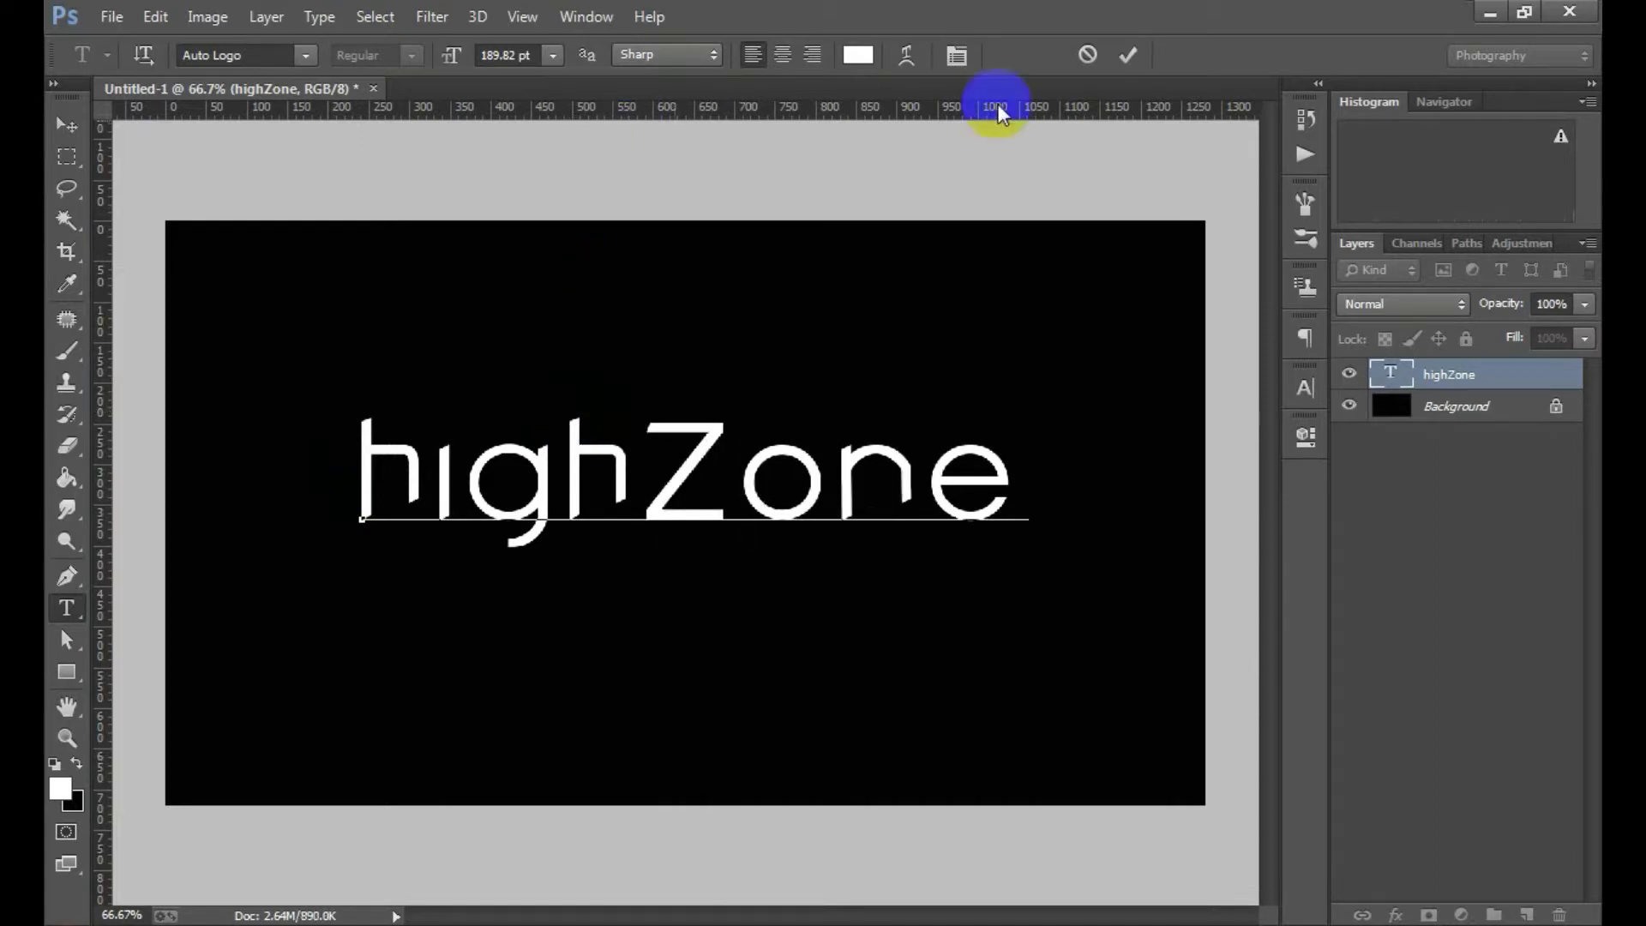
left_click(794, 514)
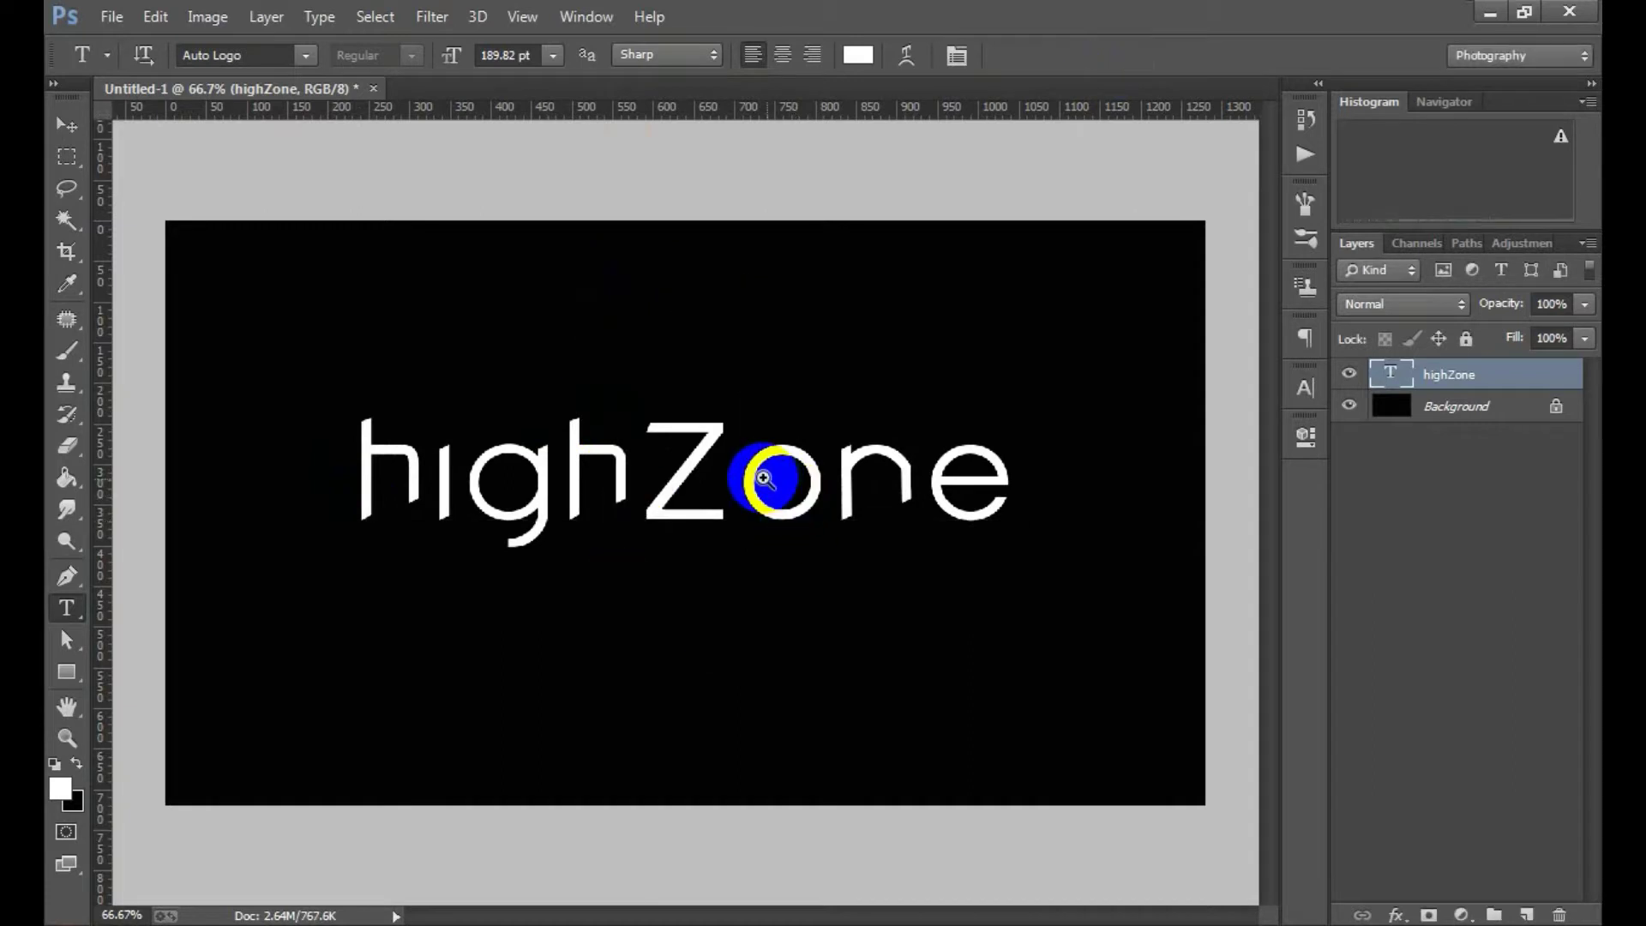
left_click(764, 478, "ctrl")
left_click(755, 506, "alt")
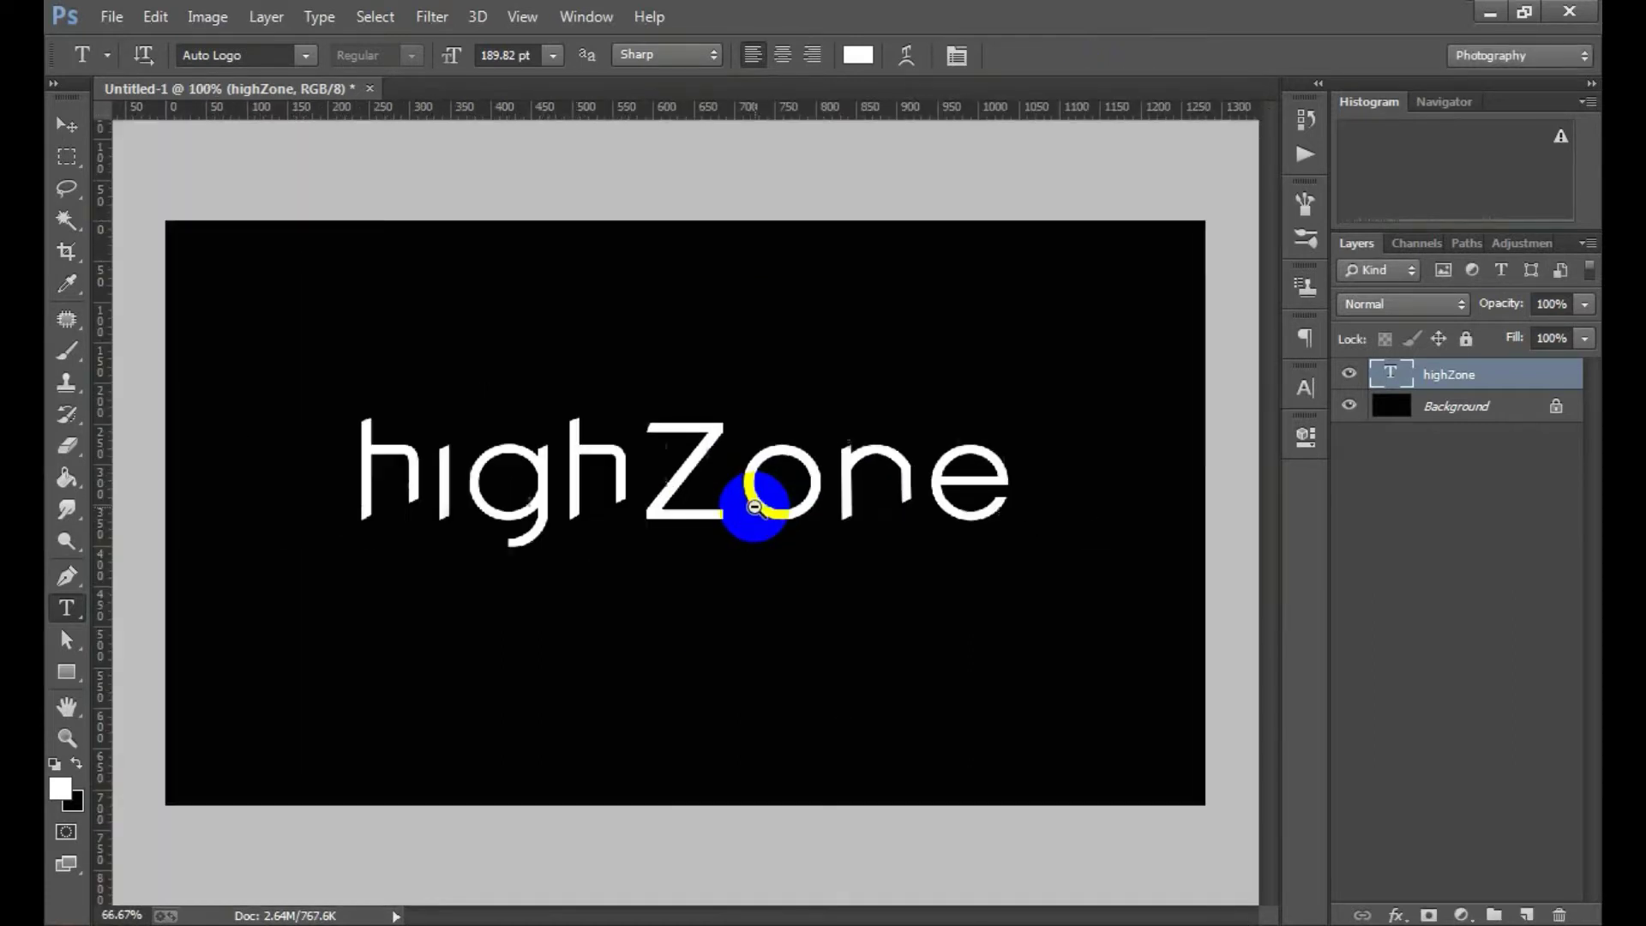
left_click(754, 506, "ctrl")
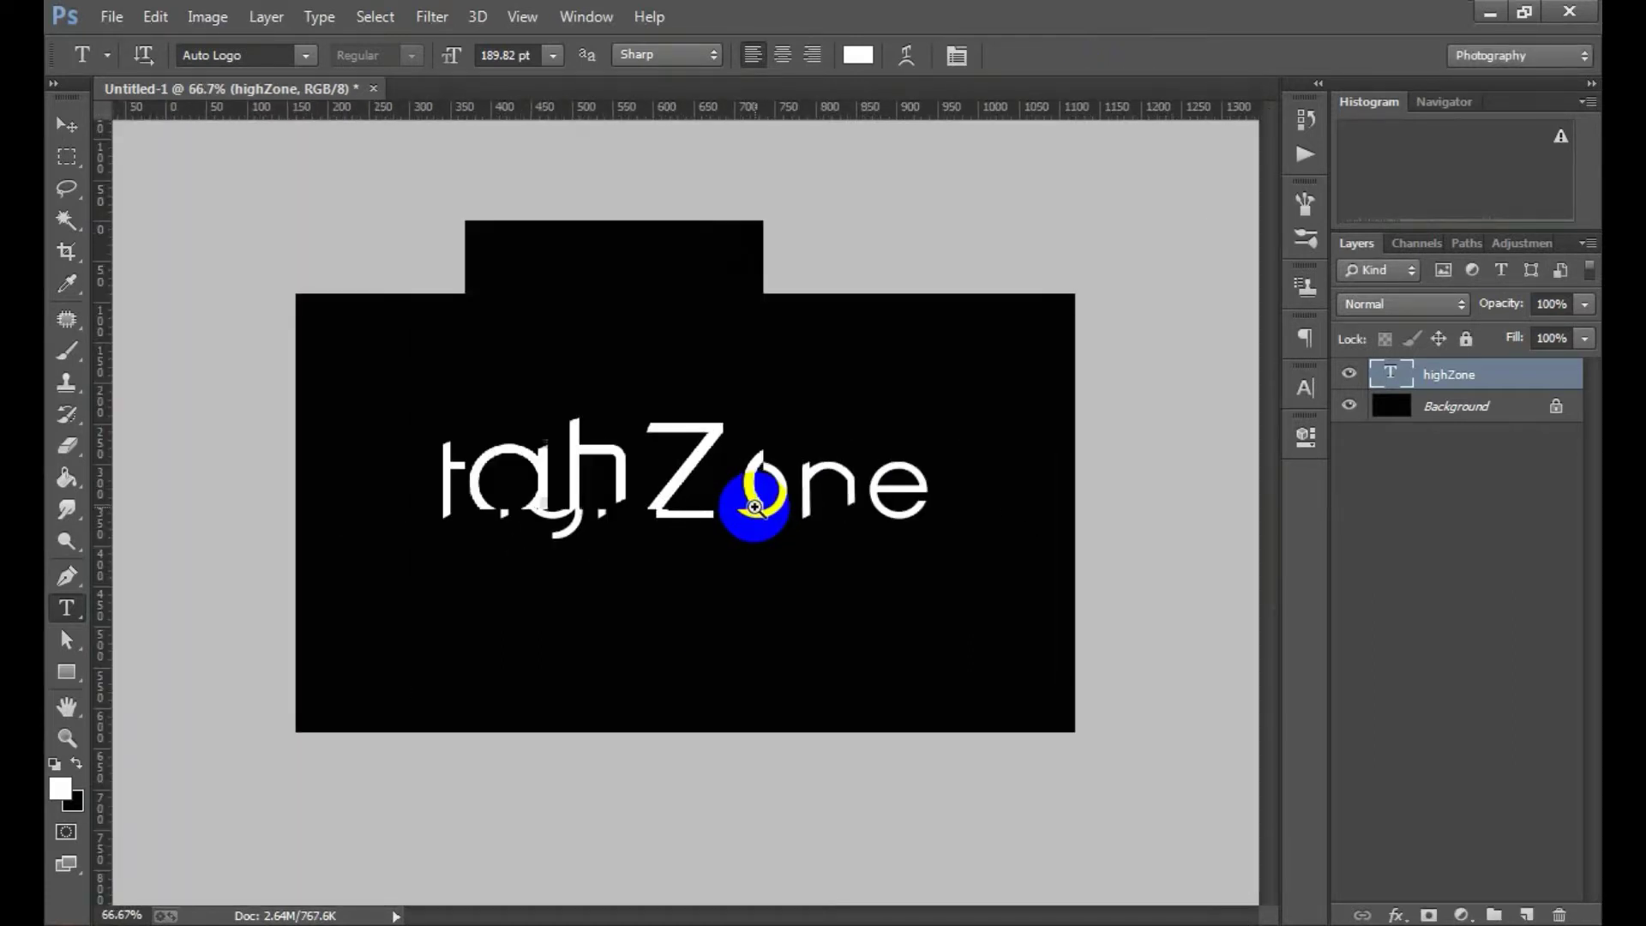
left_click(772, 455, "ctrl")
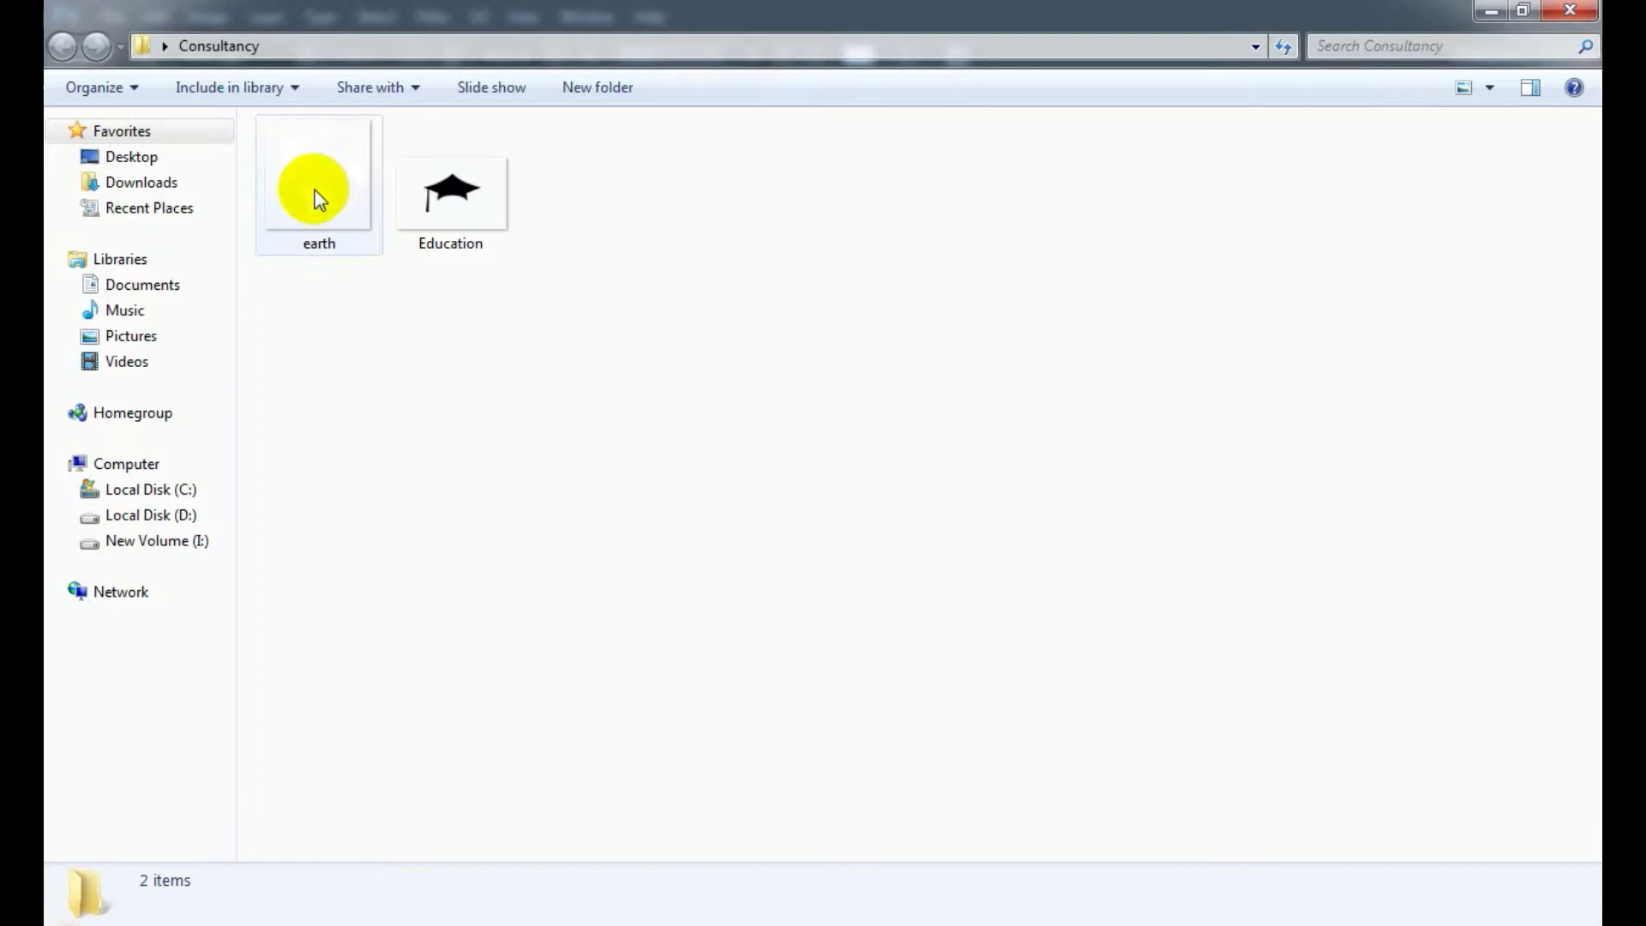
Step: Place the earth image into the document and rasterize its layer
left_click_drag(316, 194, 663, 887)
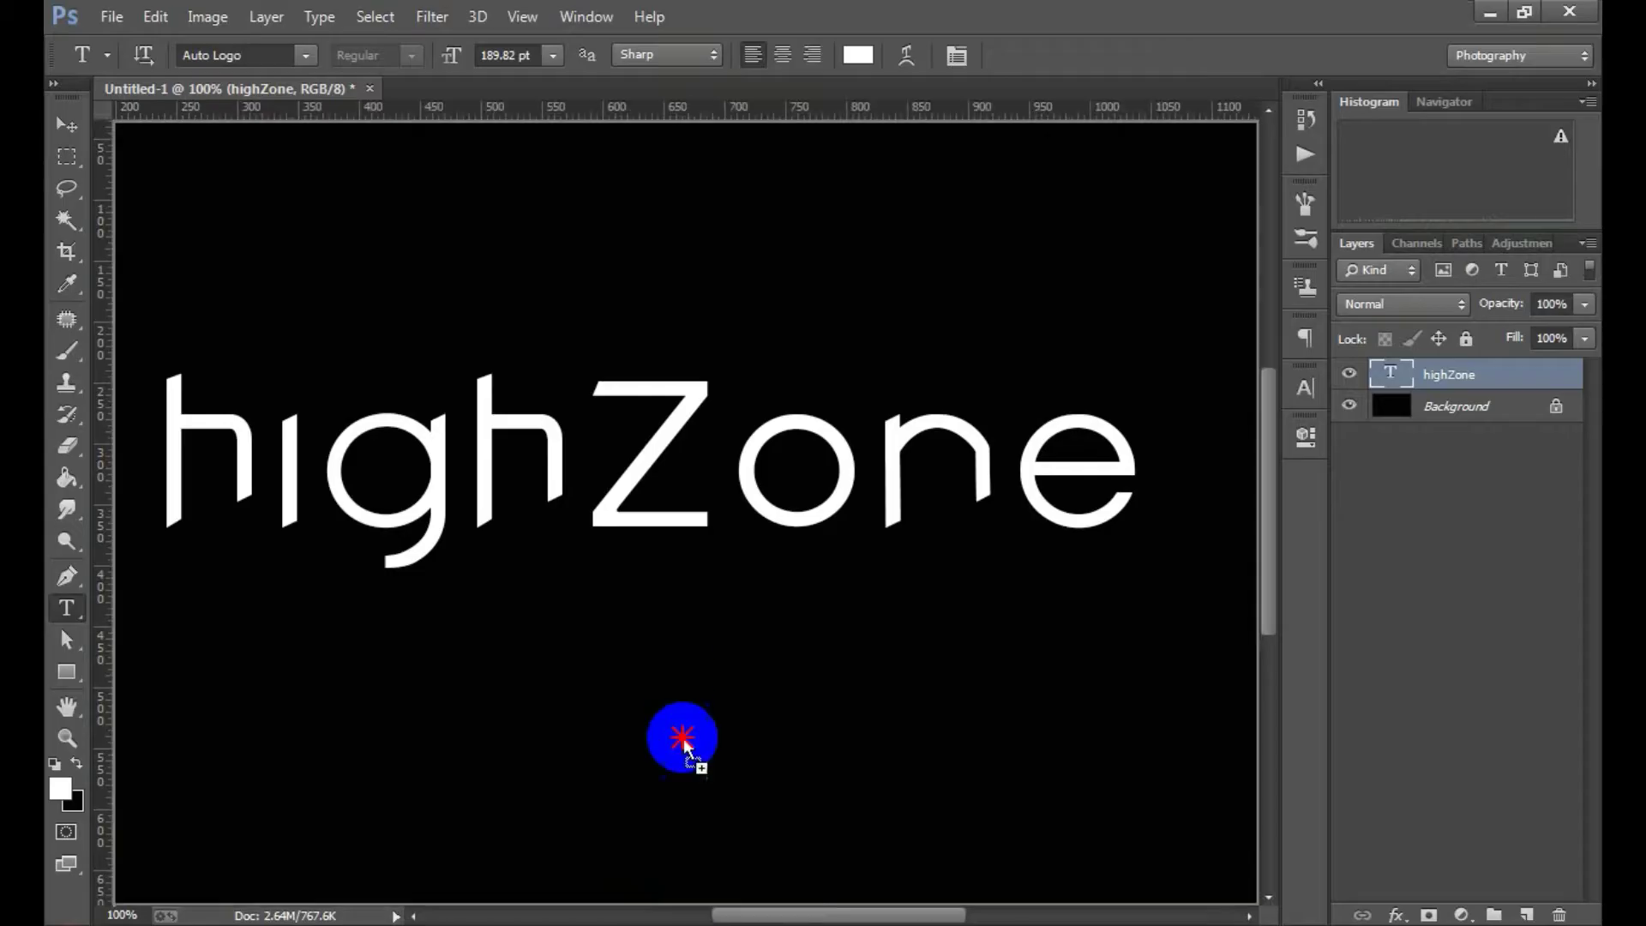
left_click_drag(805, 486, 805, 486)
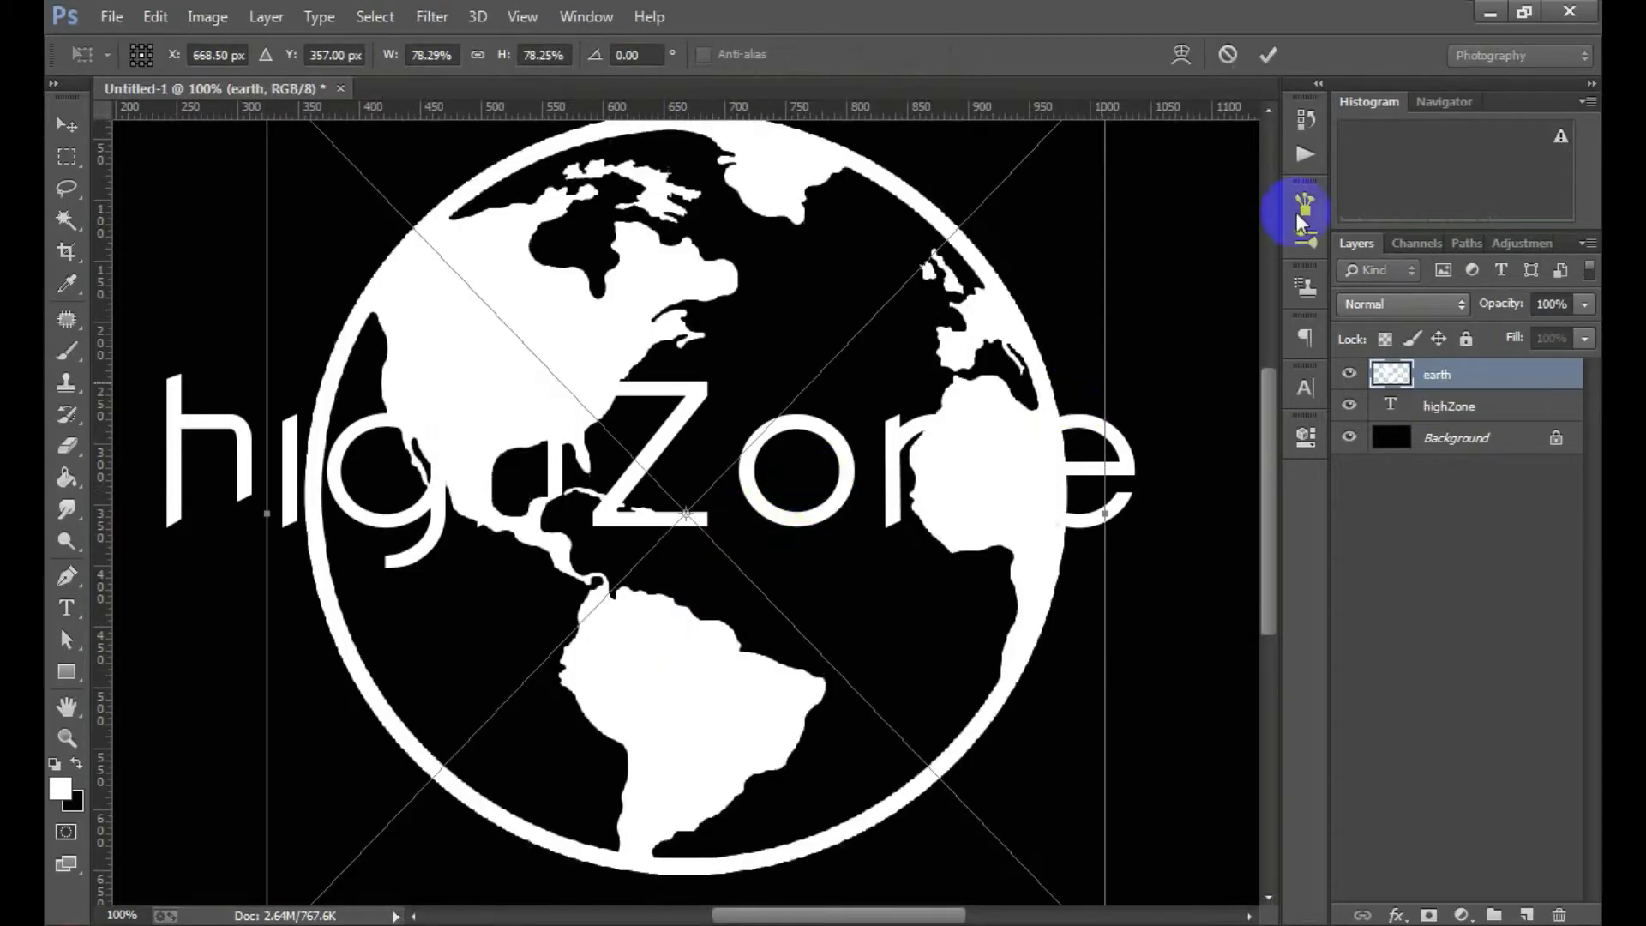
left_click(1267, 57)
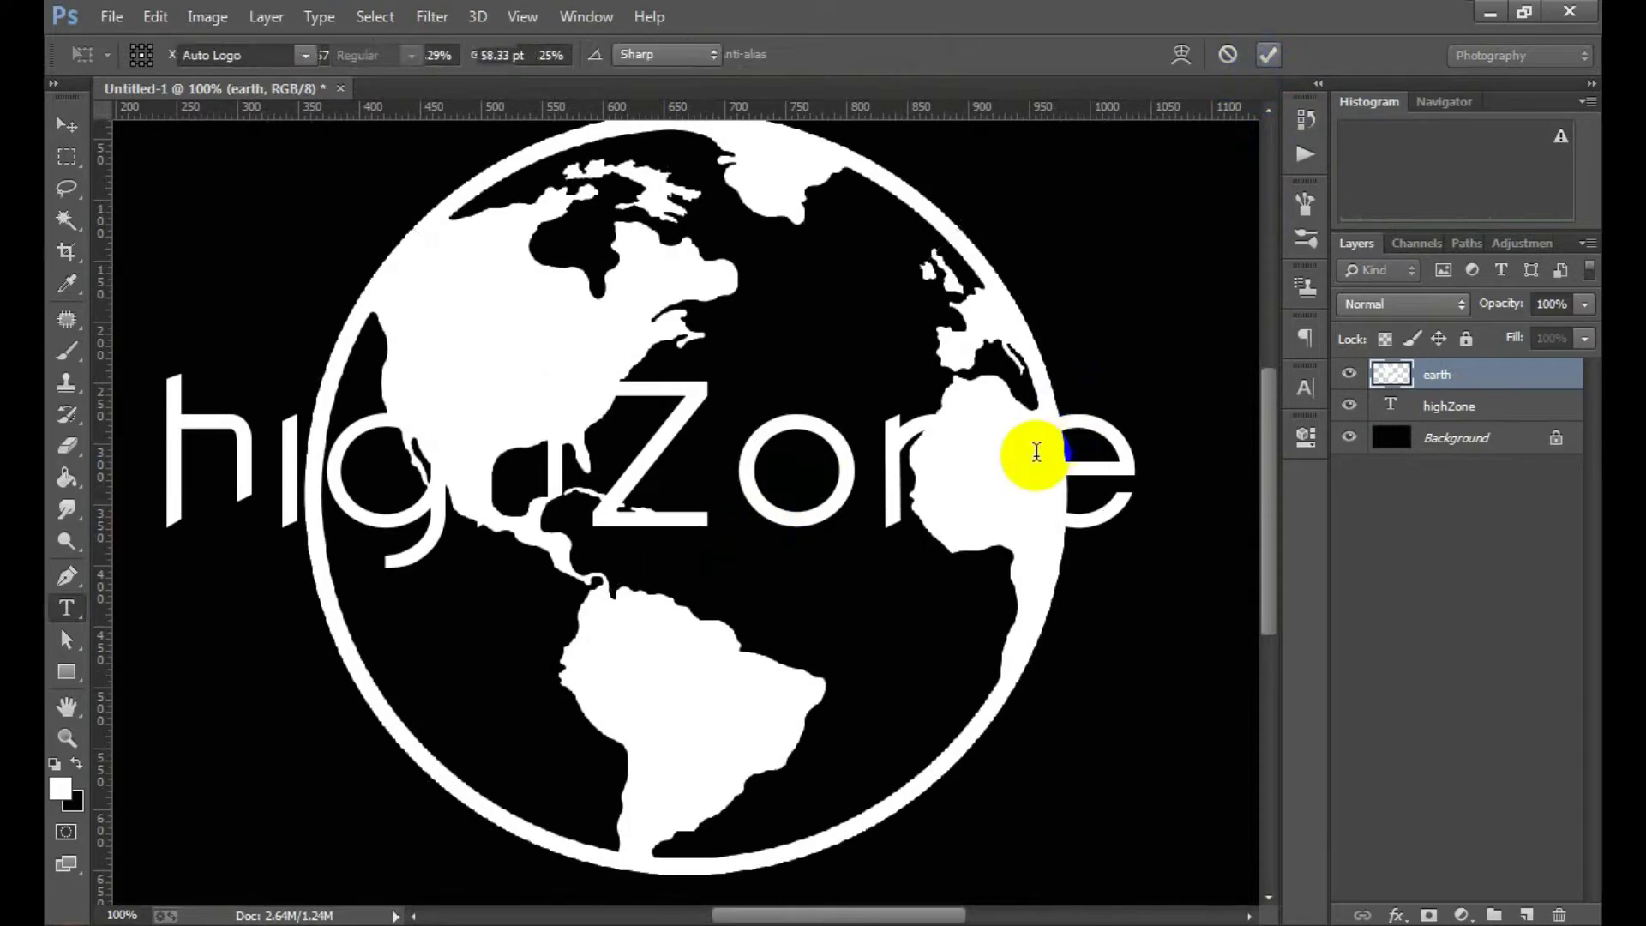
right_click(1470, 386)
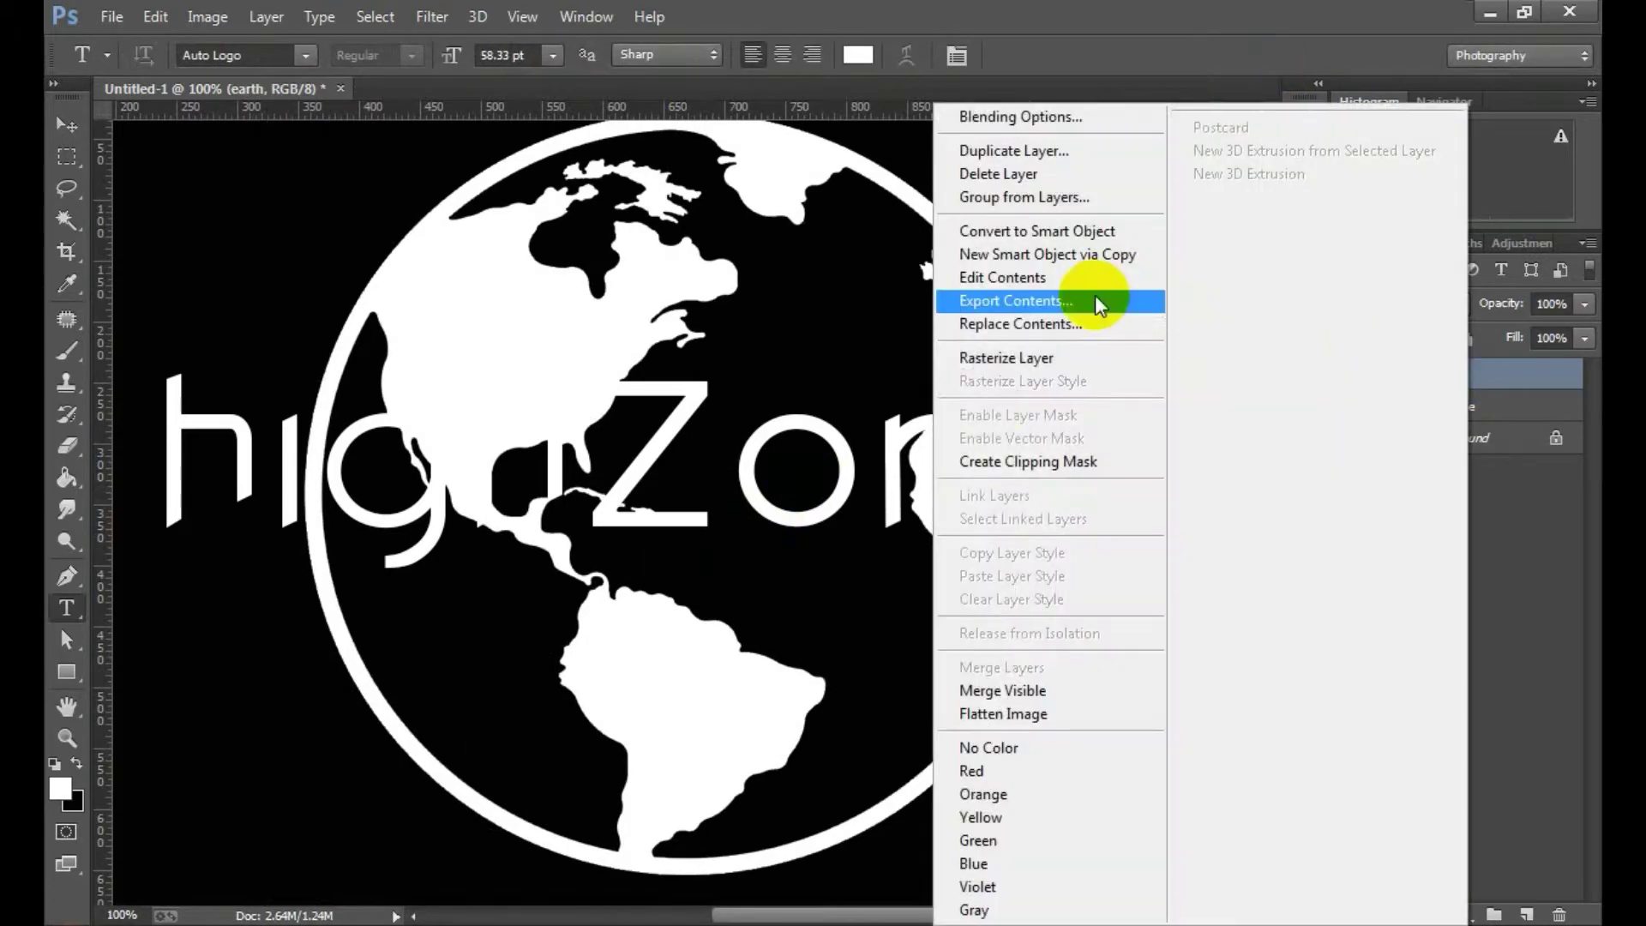
left_click(1024, 356)
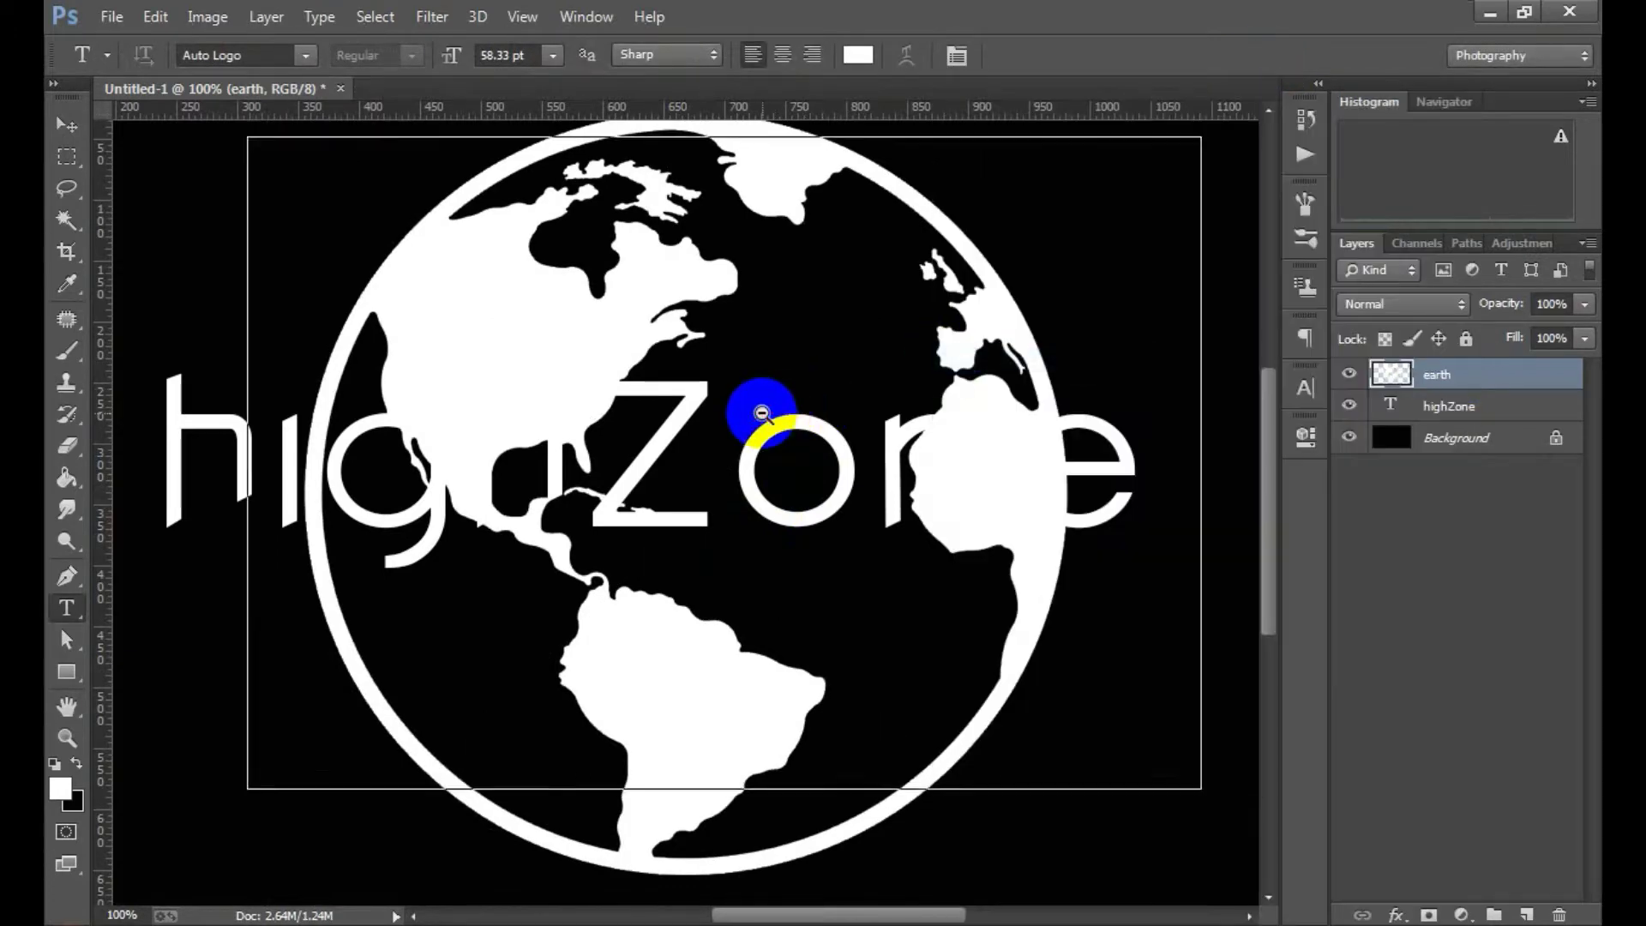
key("ctrl+minus")
Step: Shrink the globe and move it over the letter o of highZone
key("ctrl+t")
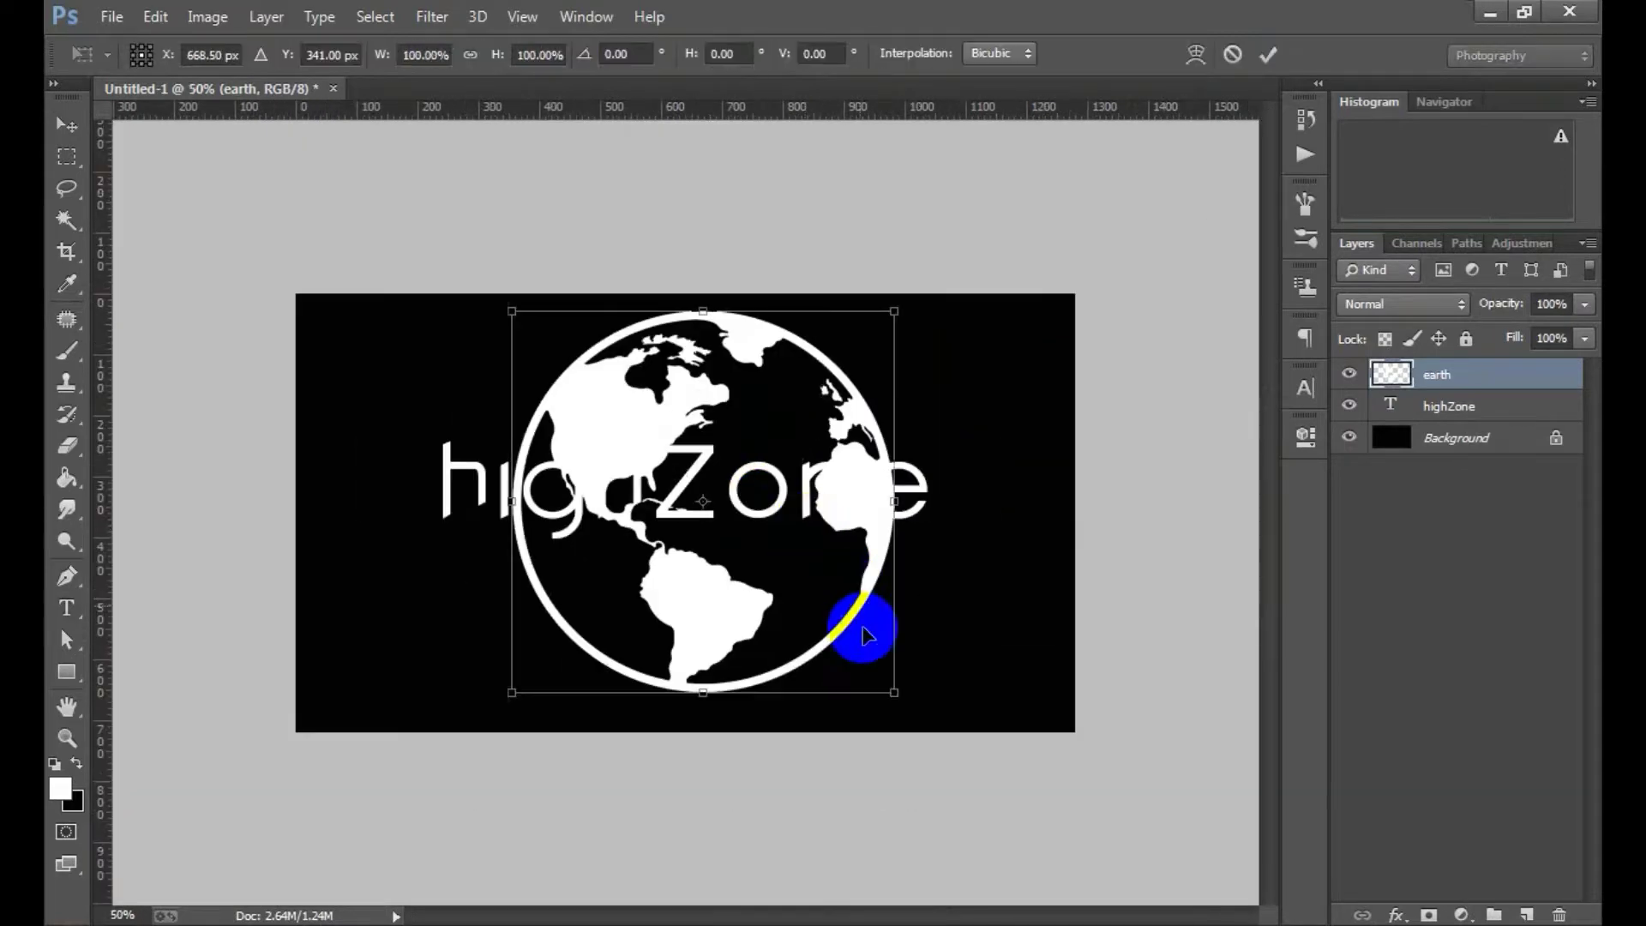
left_click_drag(890, 688, 766, 564)
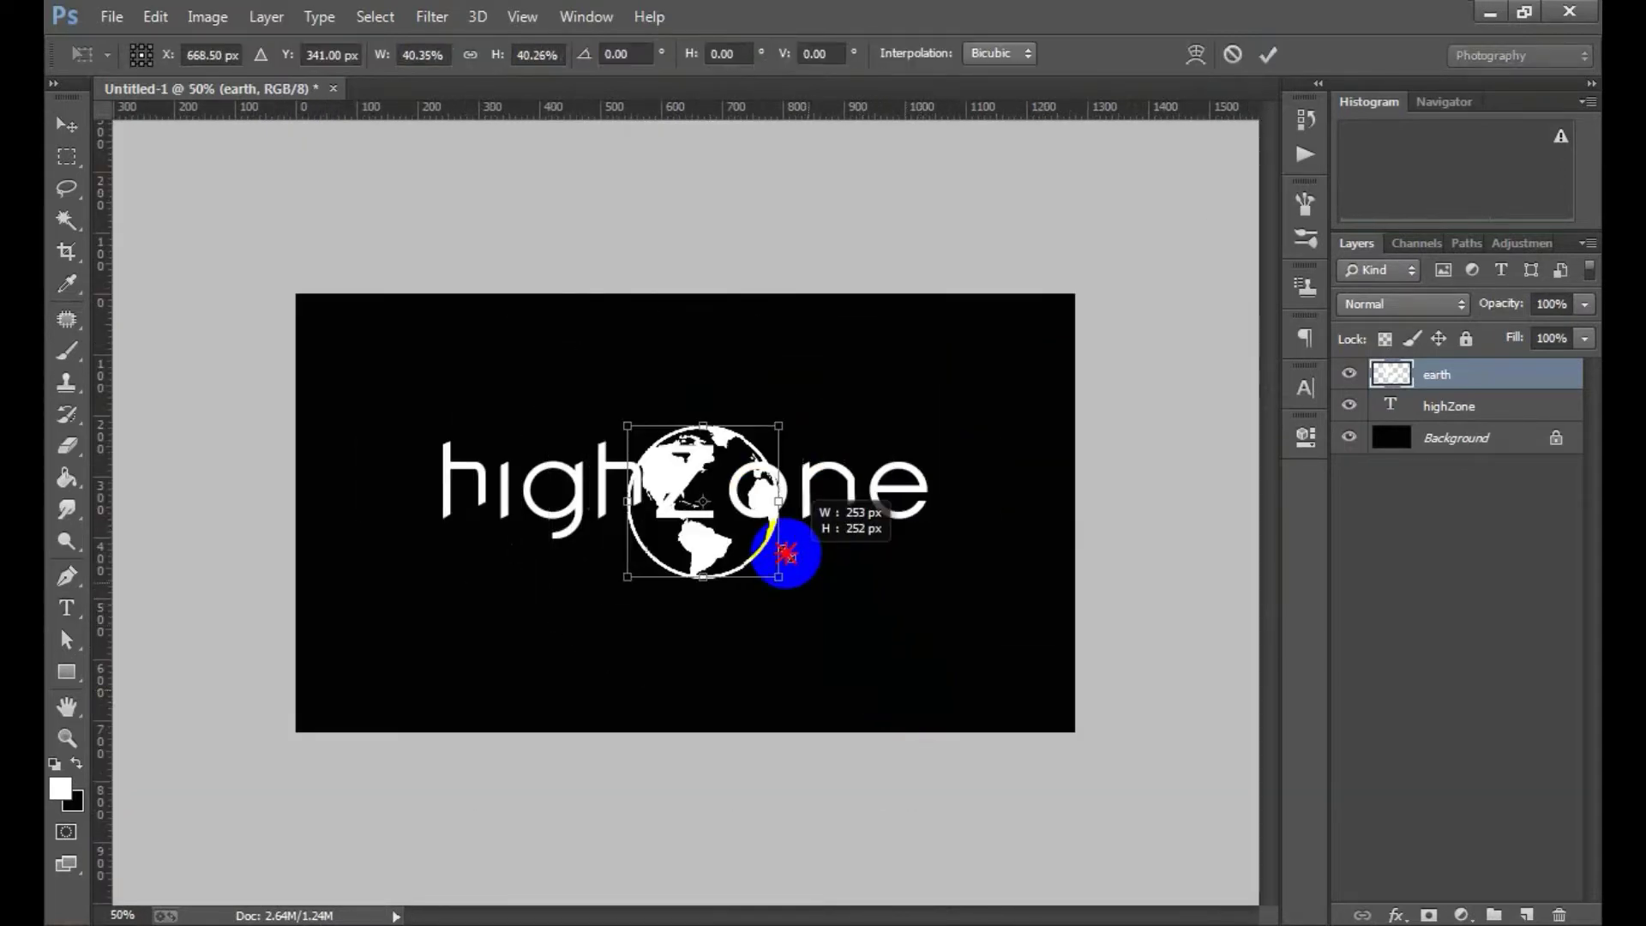
left_click(699, 382)
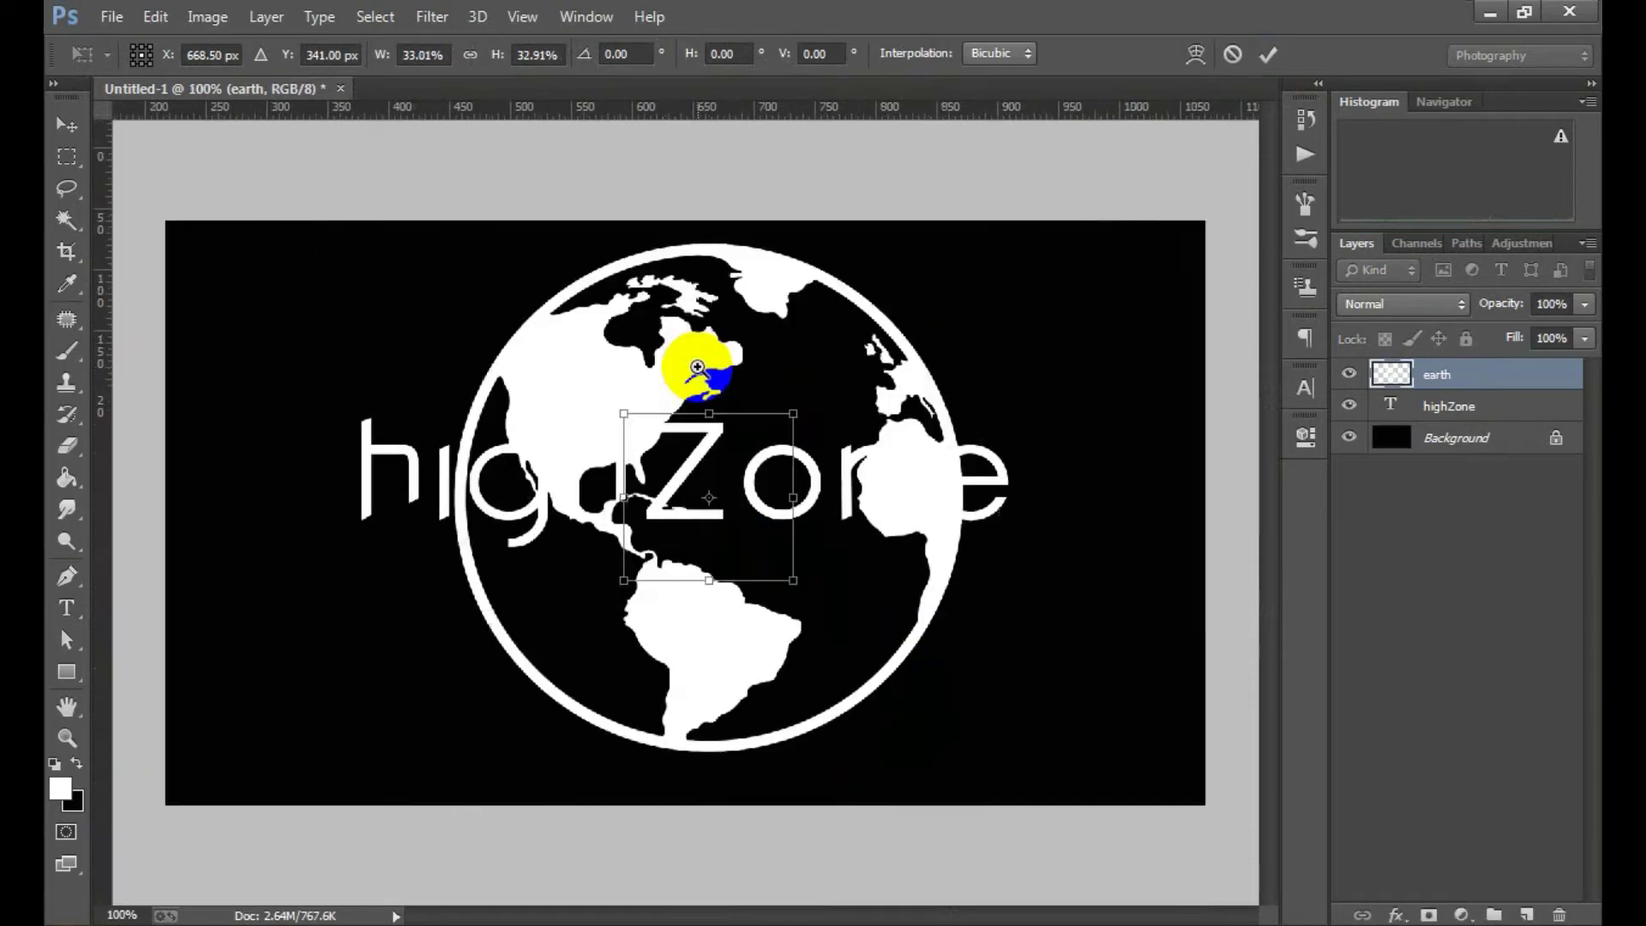
left_click_drag(811, 576, 901, 583)
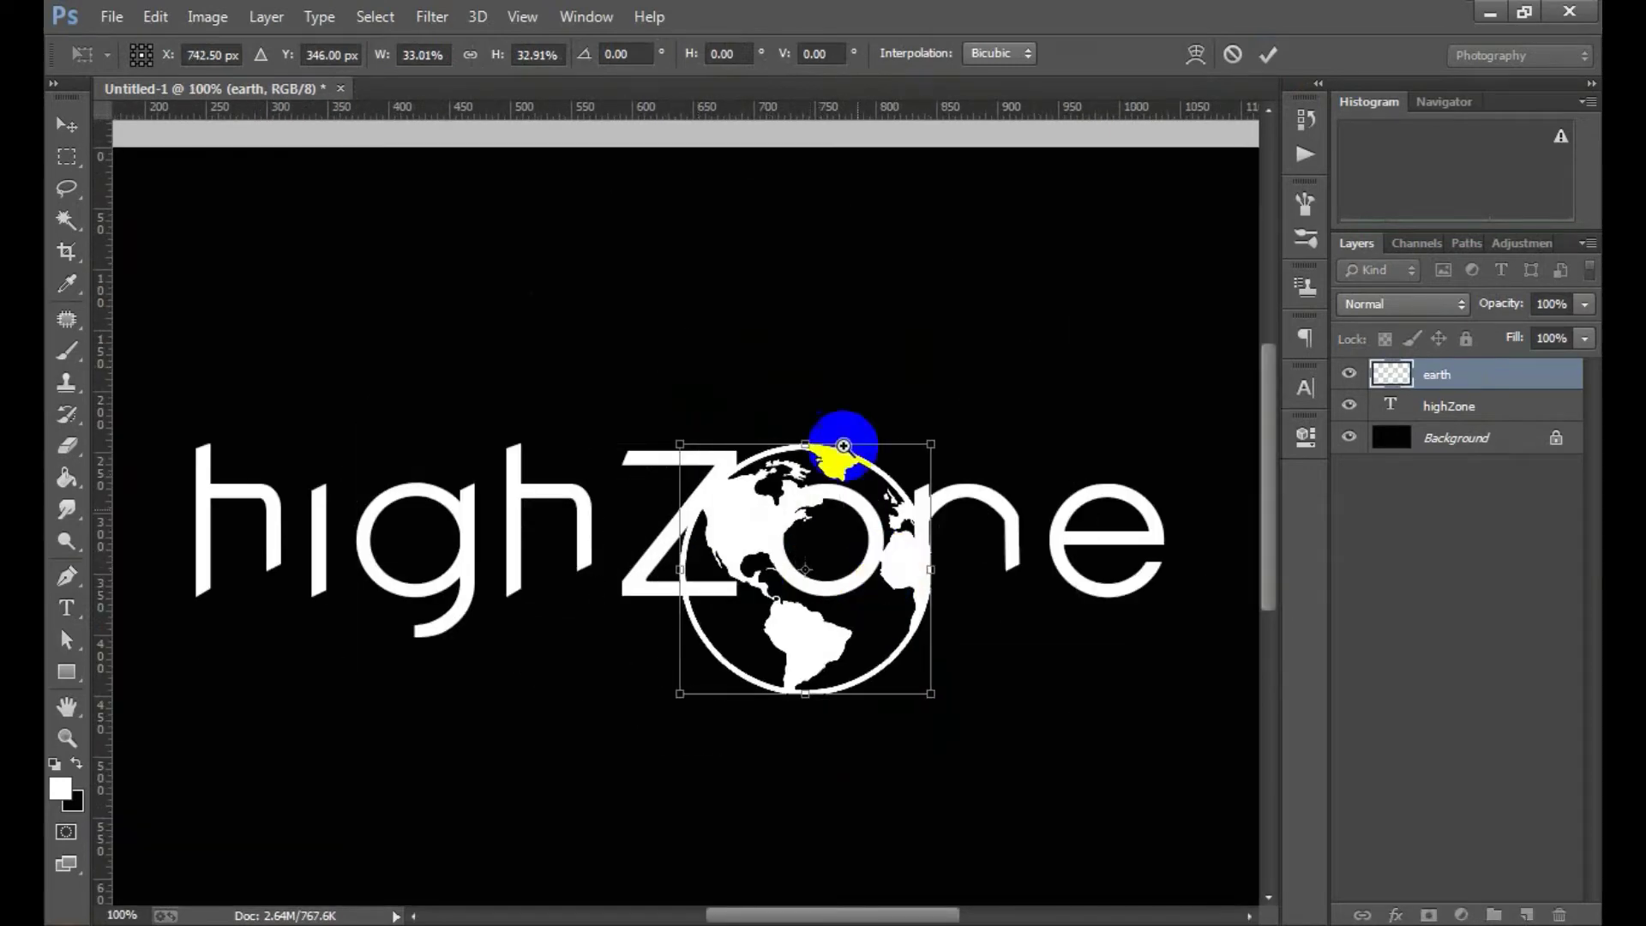
left_click(853, 551)
left_click_drag(871, 691, 863, 503)
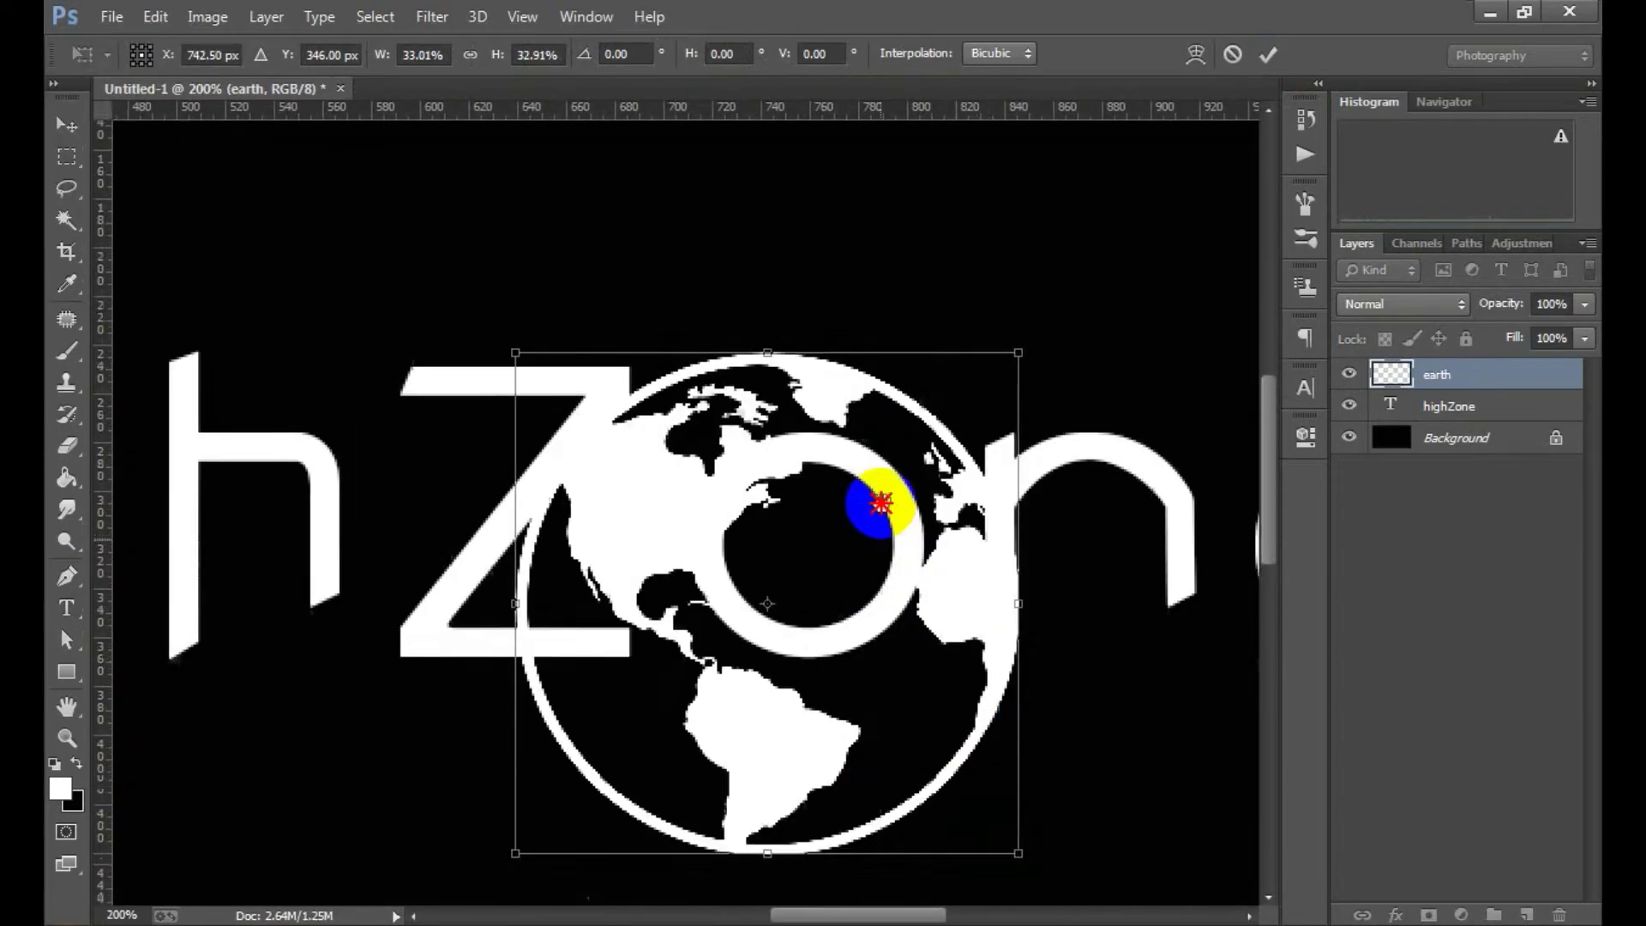
left_click_drag(1020, 783, 875, 515)
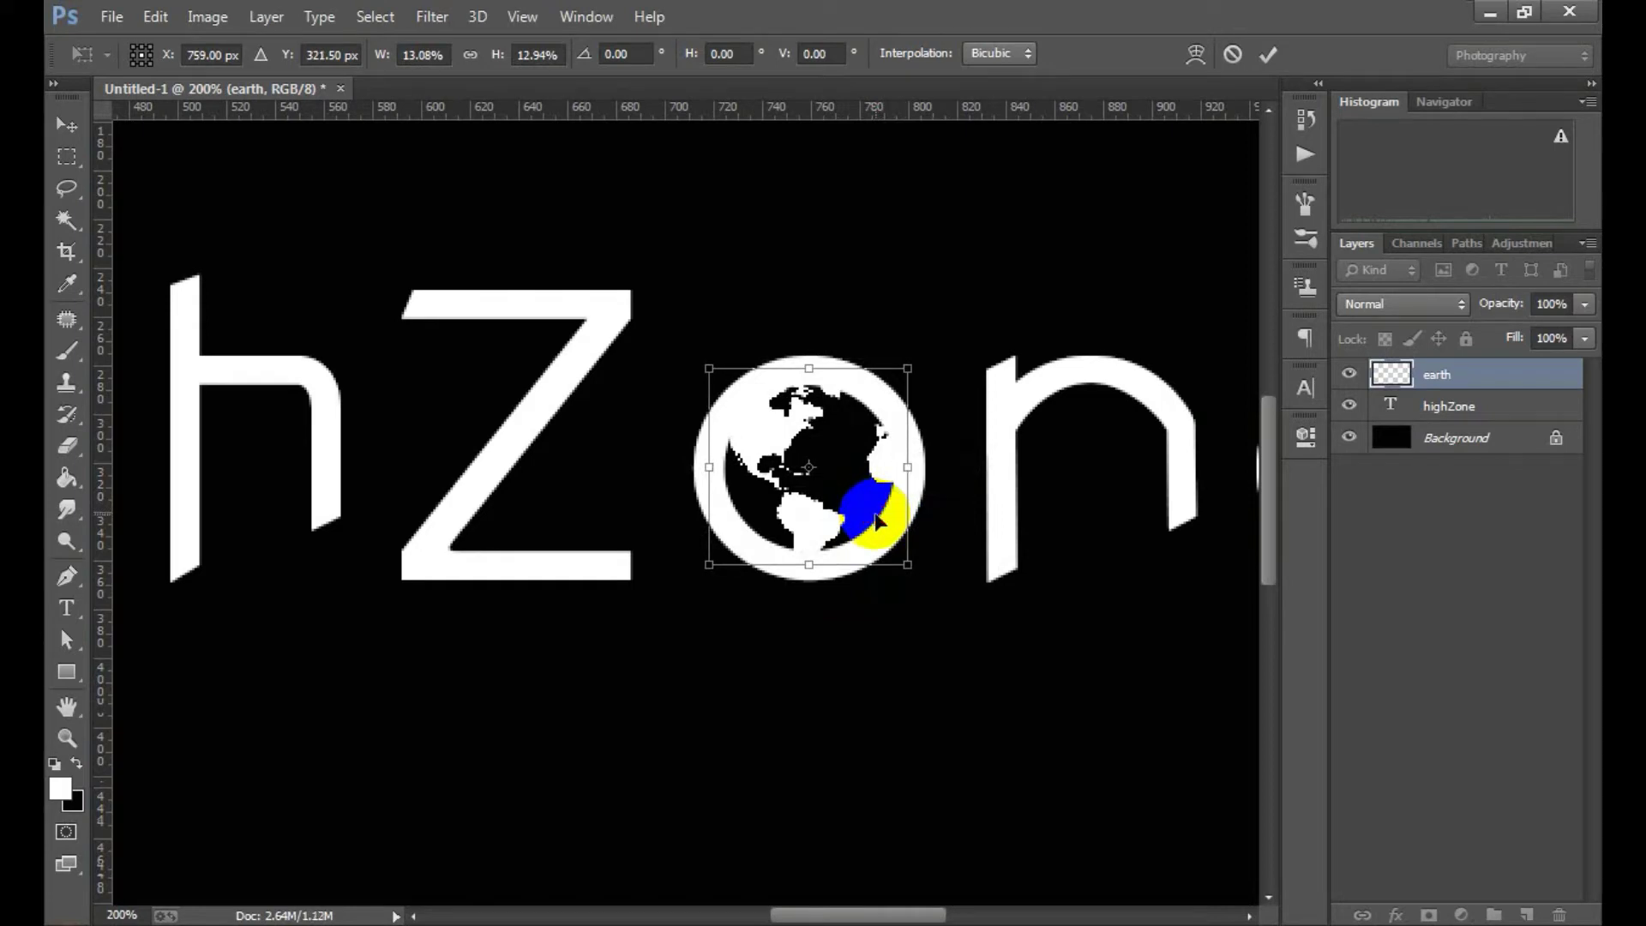
Step: Nudge the globe a pixel left, down and right to centre it in the o, then commit
key("Left")
key("Down")
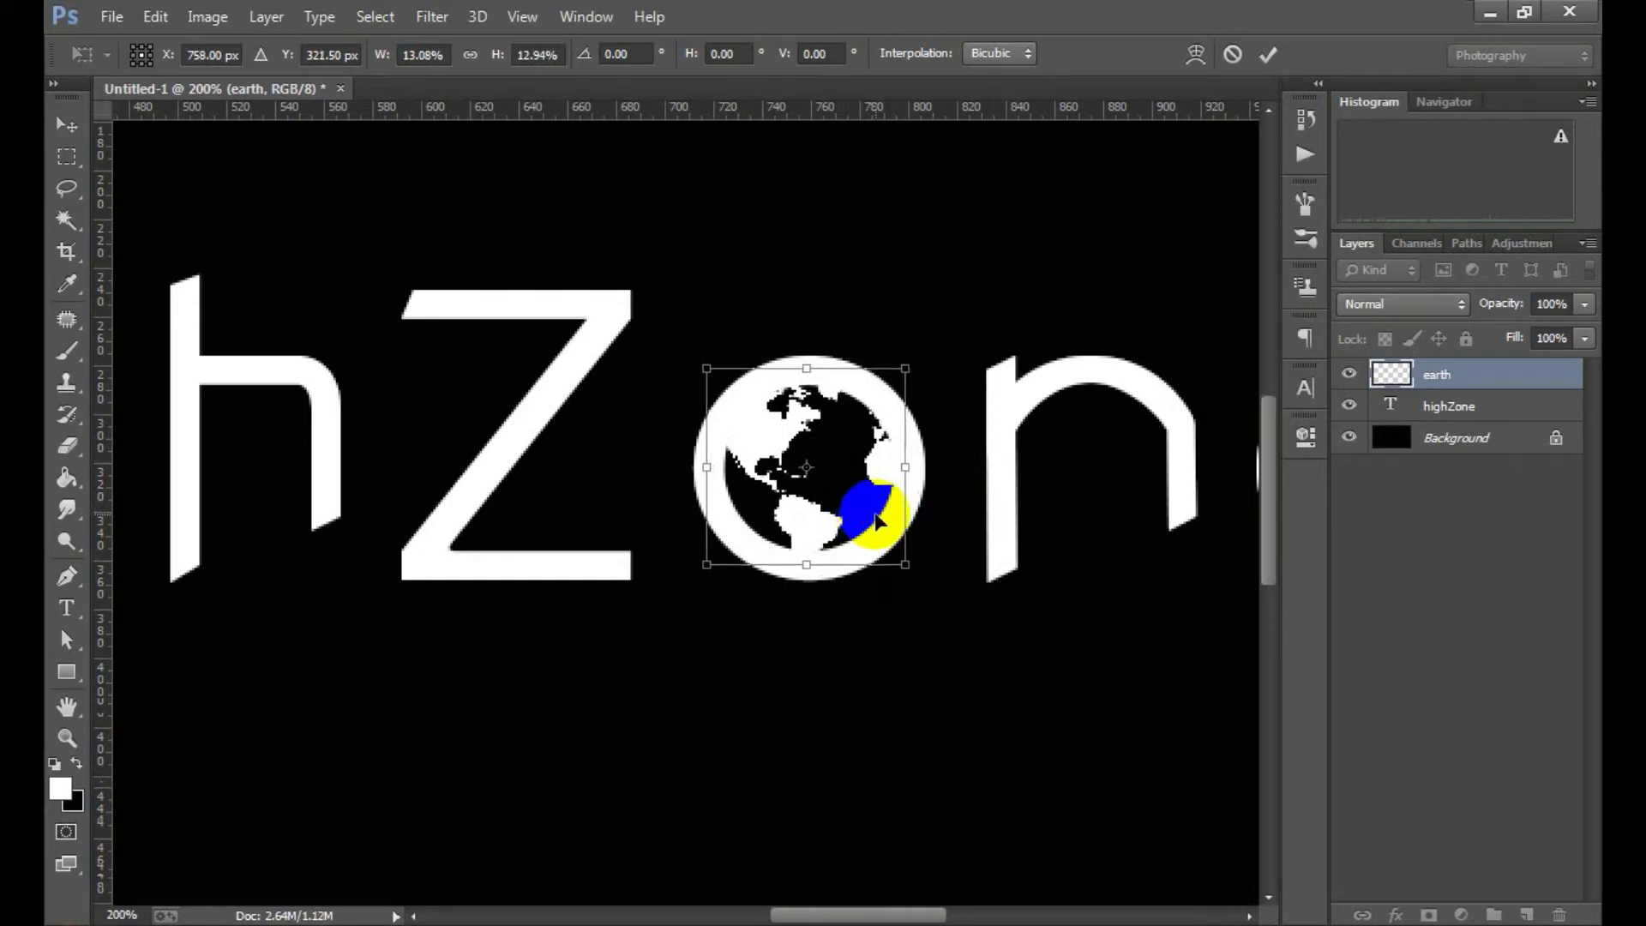
left_click_drag(876, 517, 878, 517)
left_click(1267, 55)
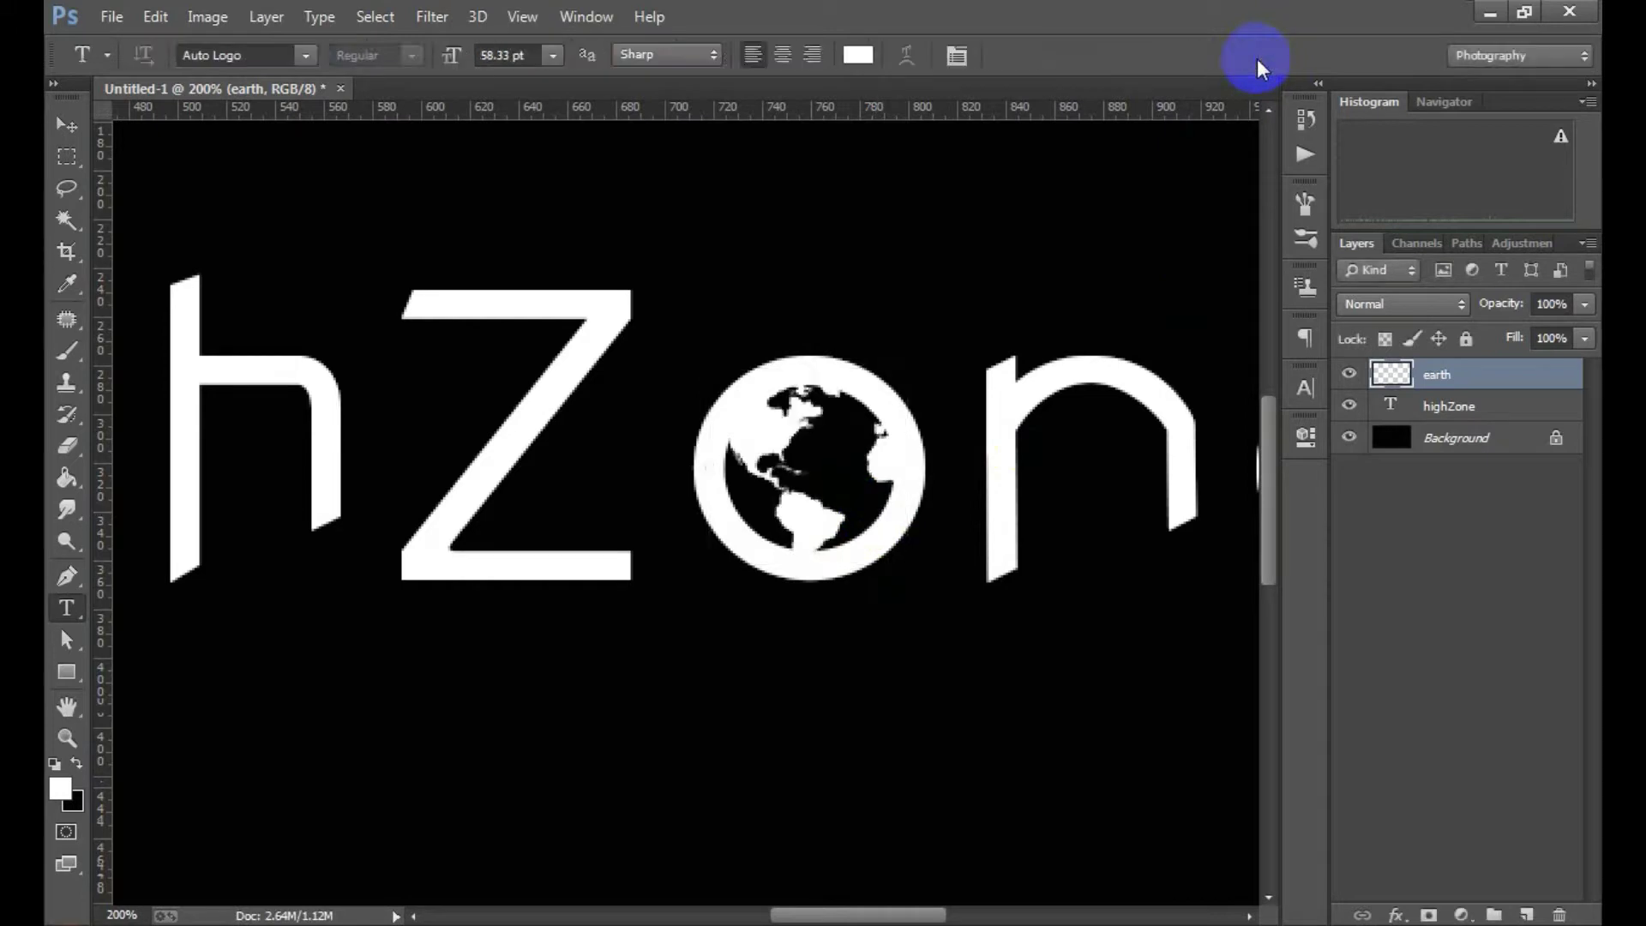
left_click(873, 680, "ctrl+alt")
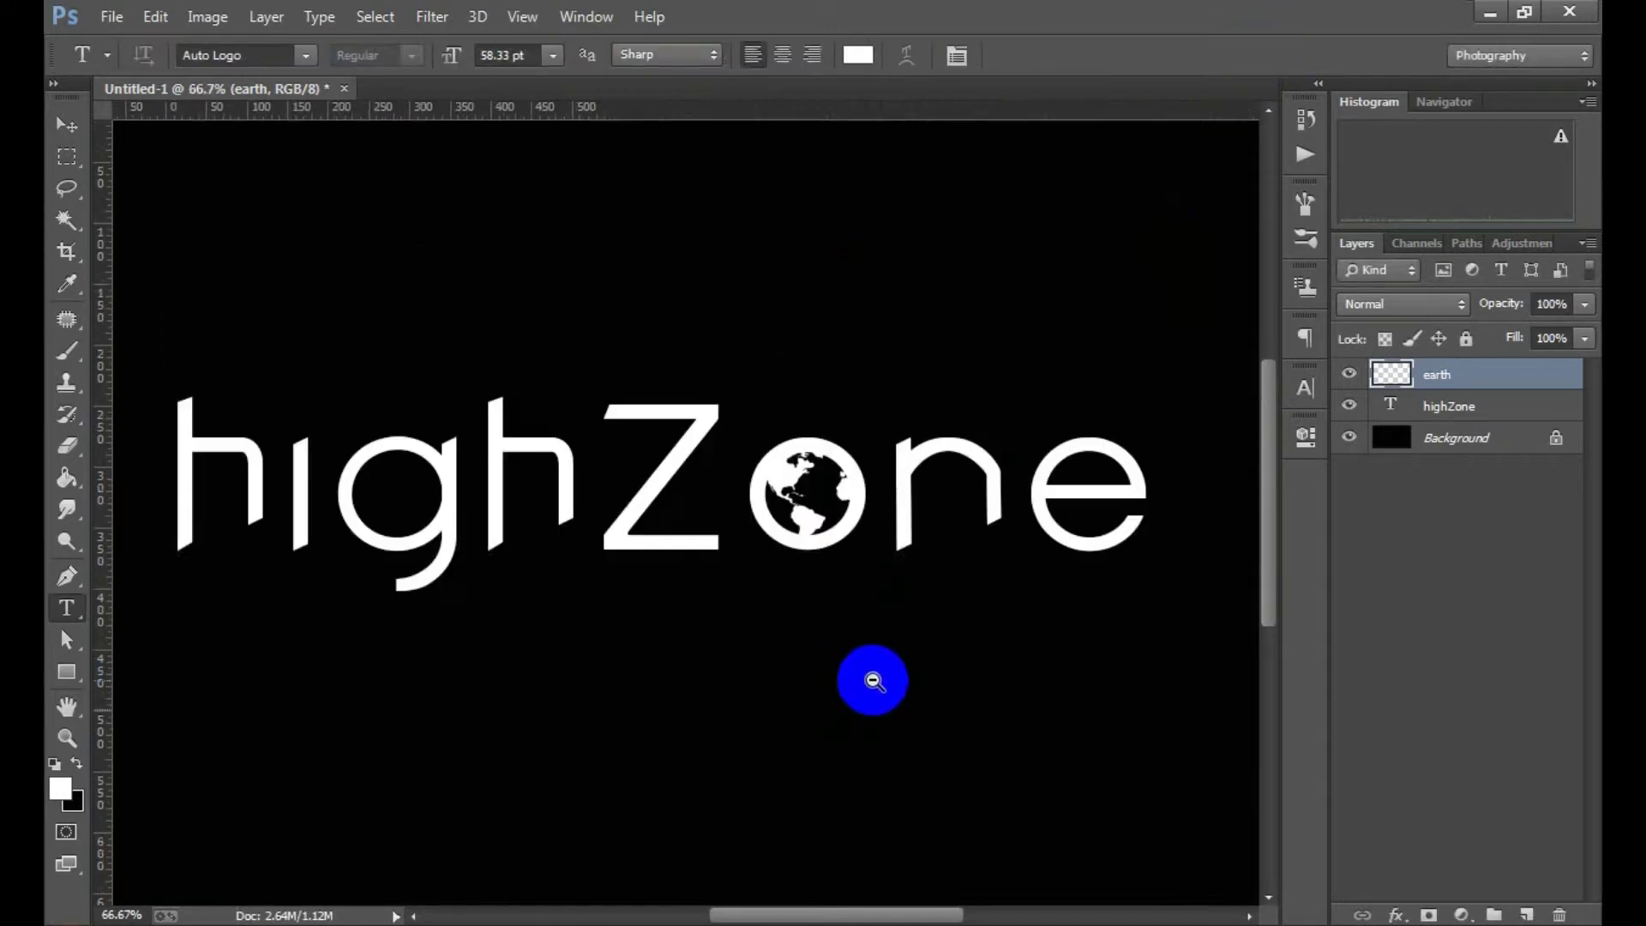
left_click(873, 680, "ctrl+alt")
left_click(828, 558, "ctrl")
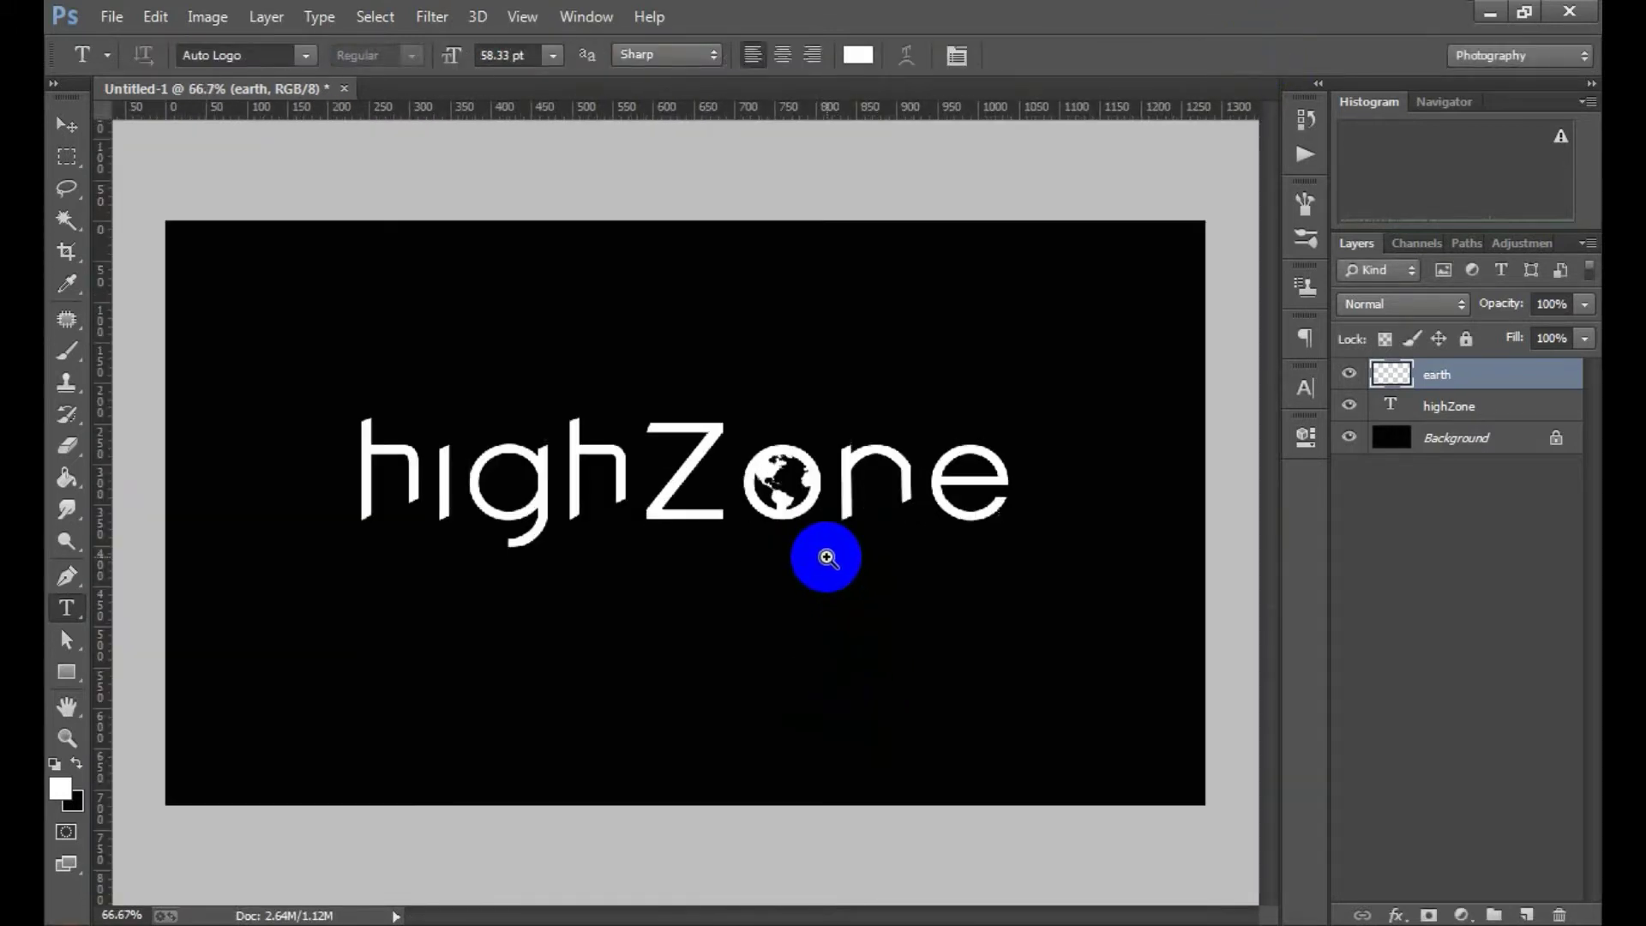
Step: Drag the Education graduation-cap PNG from the Consultancy folder onto the canvas
left_click(815, 518, "ctrl")
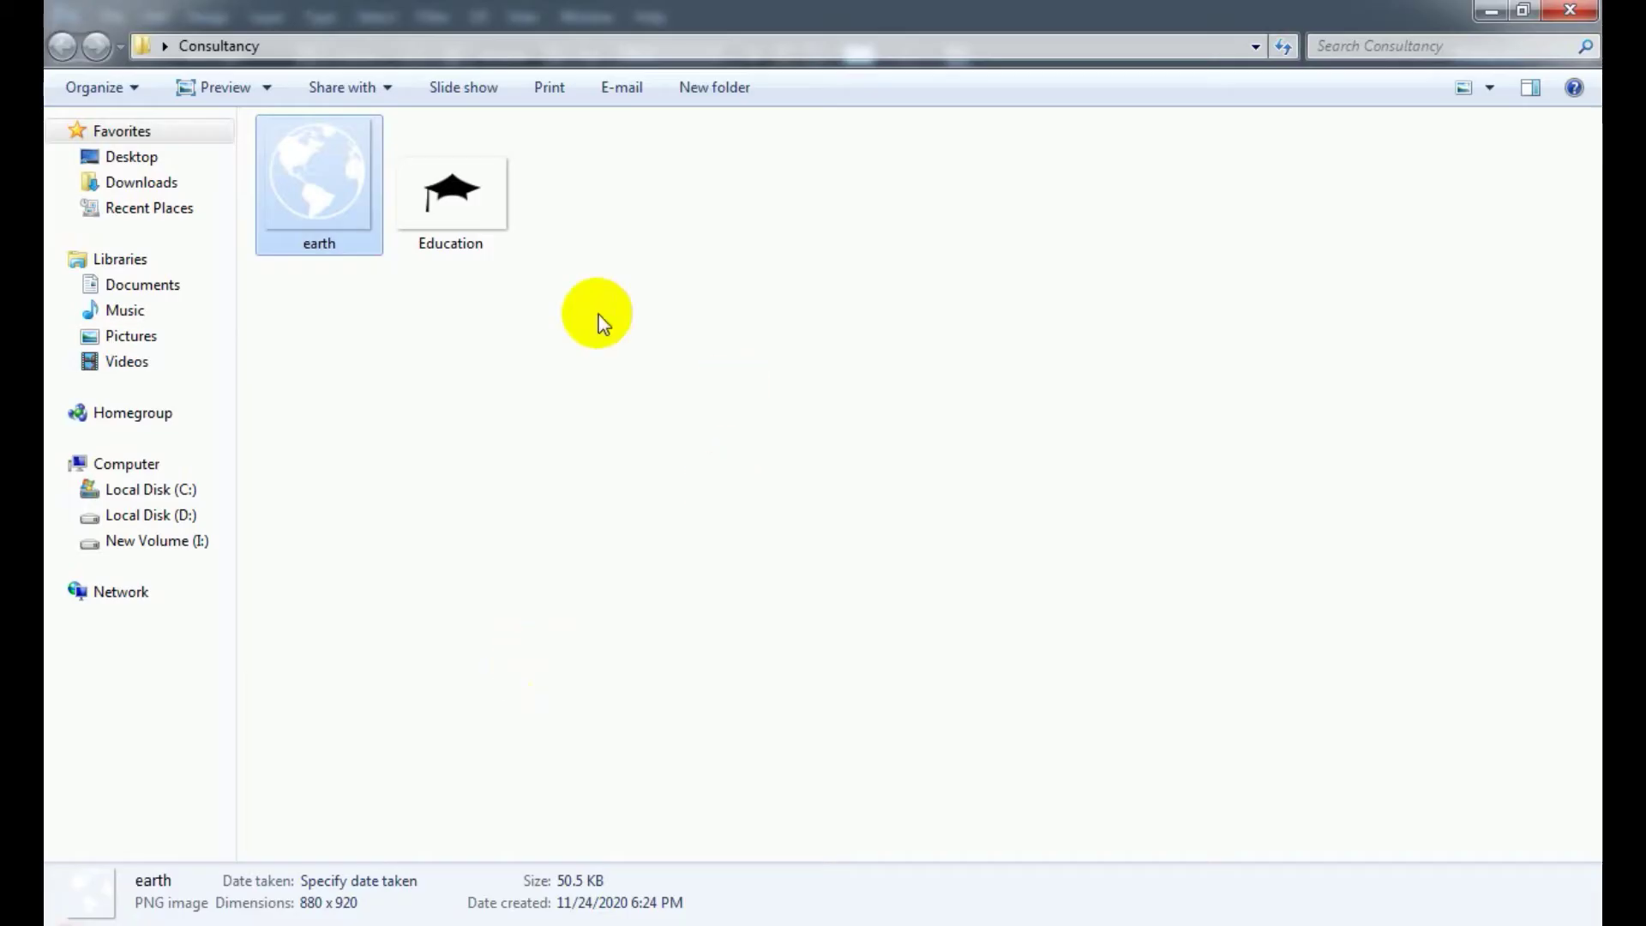
mouse_move(433, 193)
left_mouse_down()
mouse_move(645, 892)
mouse_move(796, 431)
left_mouse_up()
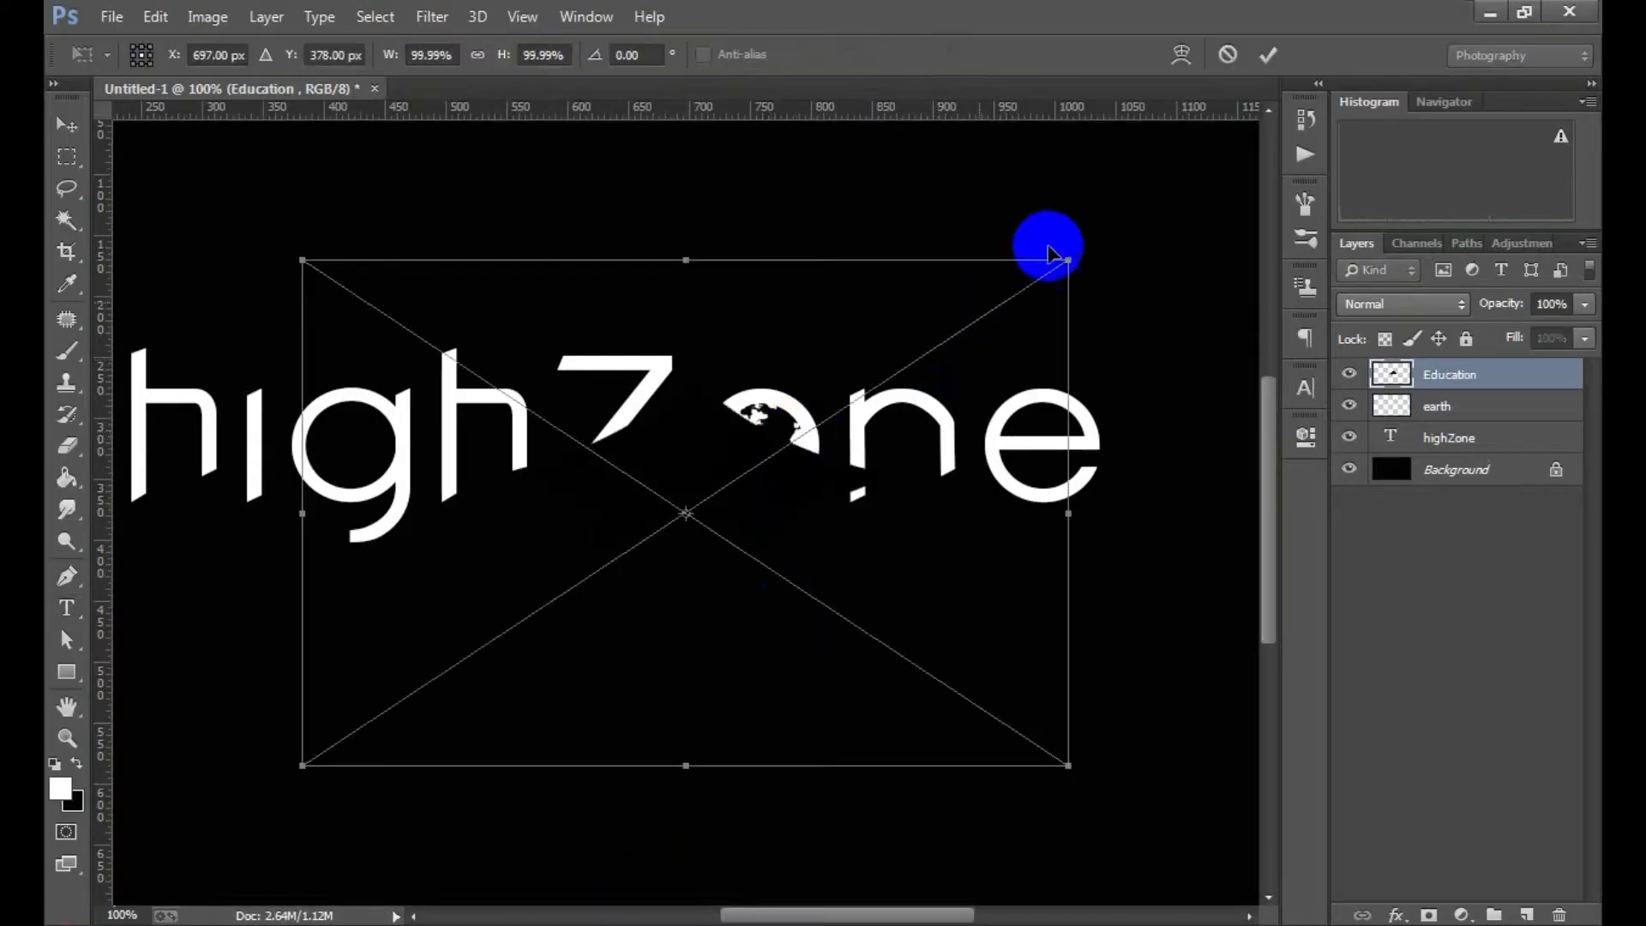
Step: Commit the cap image, rasterize its layer and fill the cap shape white
left_click(1270, 59)
right_click(1423, 368)
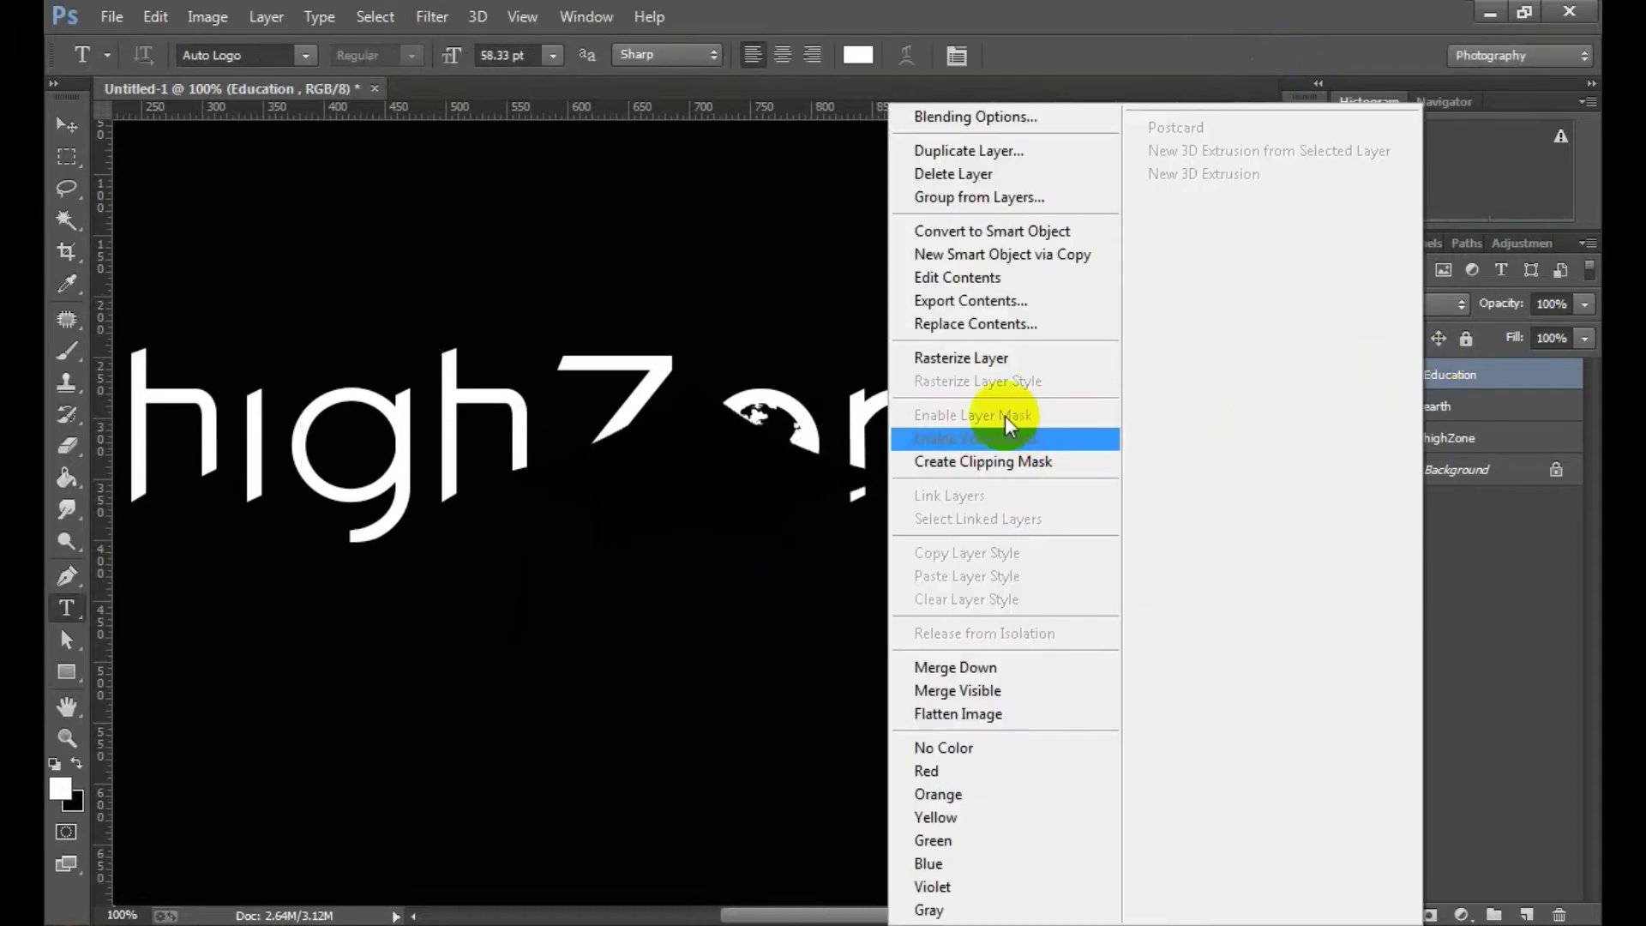
left_click(995, 358)
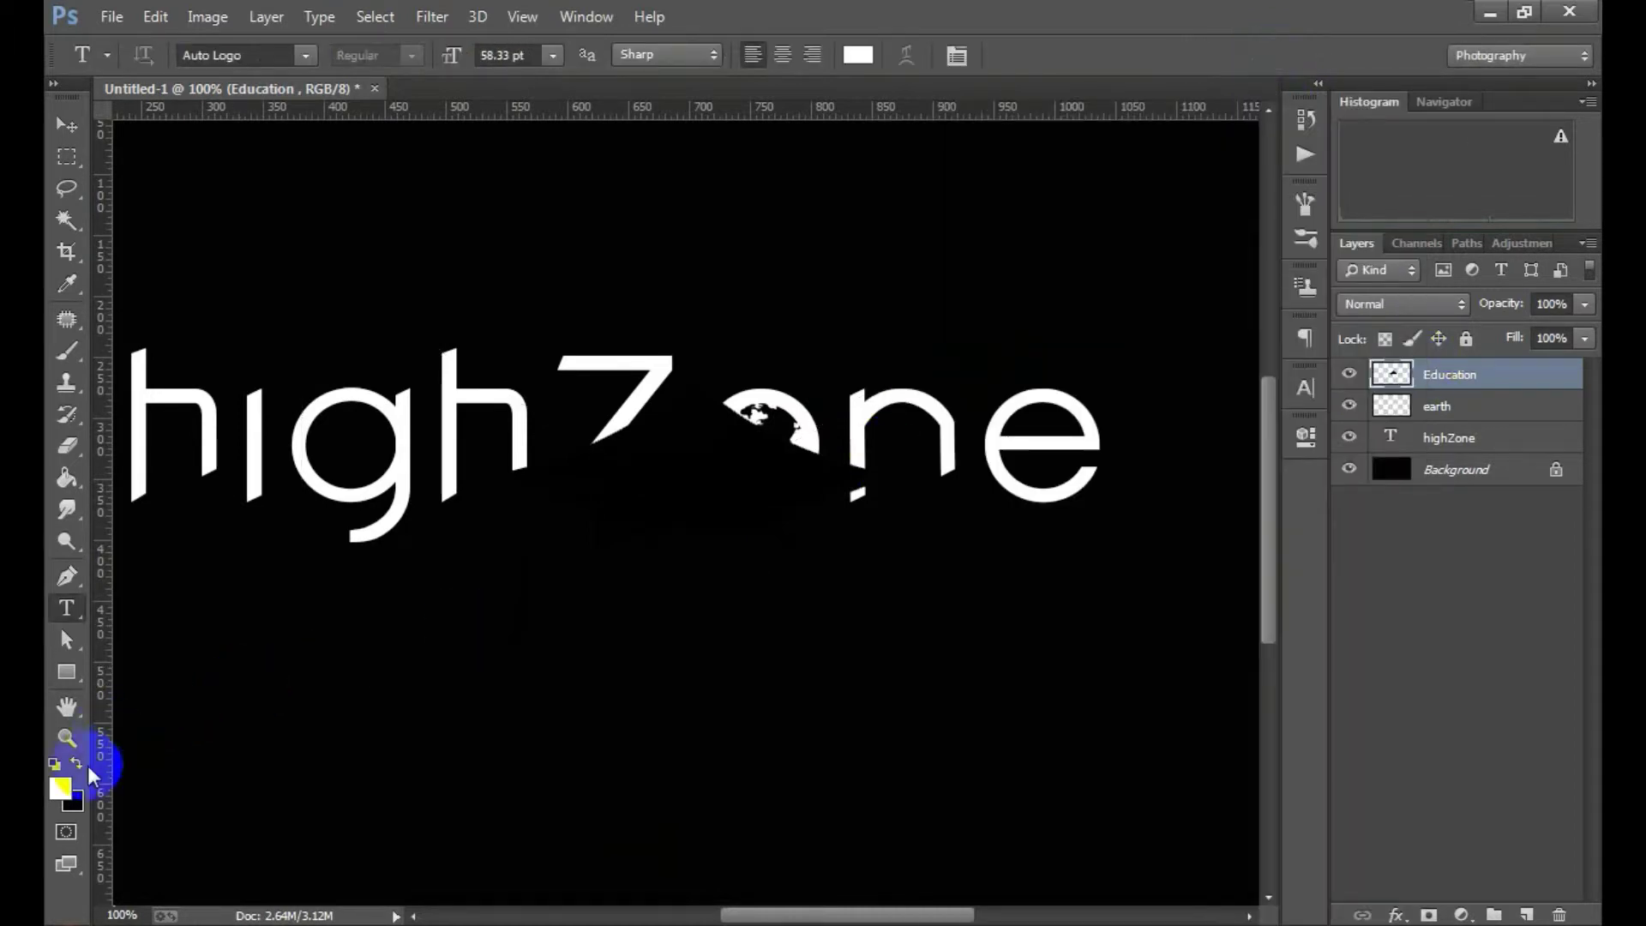
key("d")
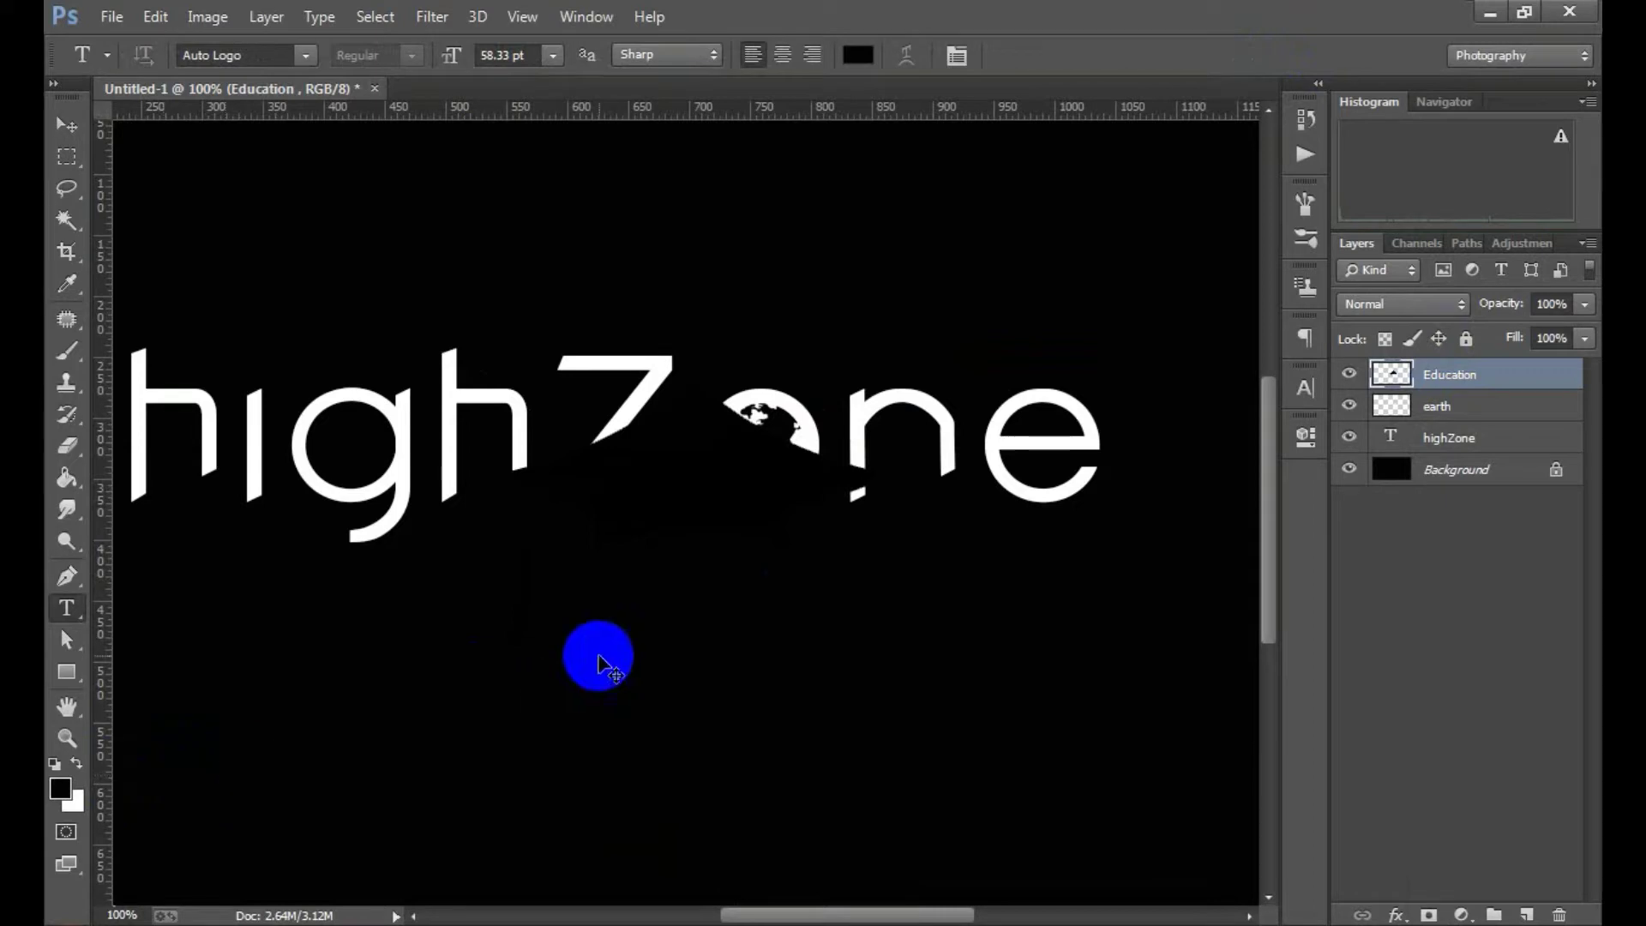
key("ctrl+shift+BackSpace")
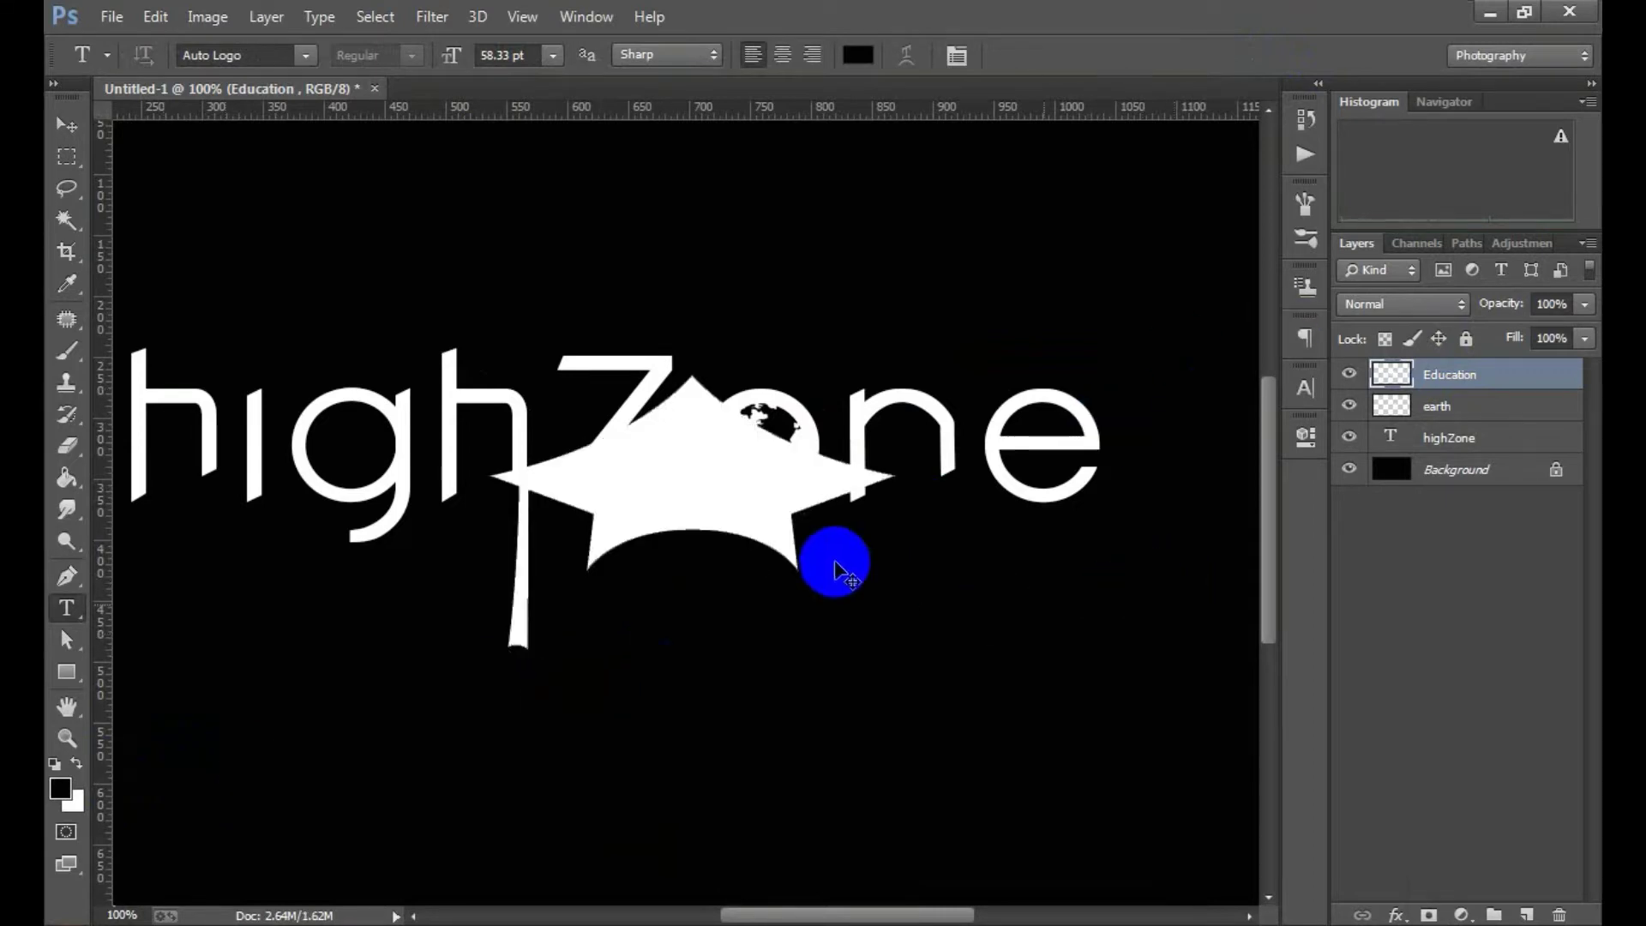
Step: Scale the cap to about 36% and set it on top of the globe
key("ctrl+t")
left_click_drag(760, 464, 842, 356)
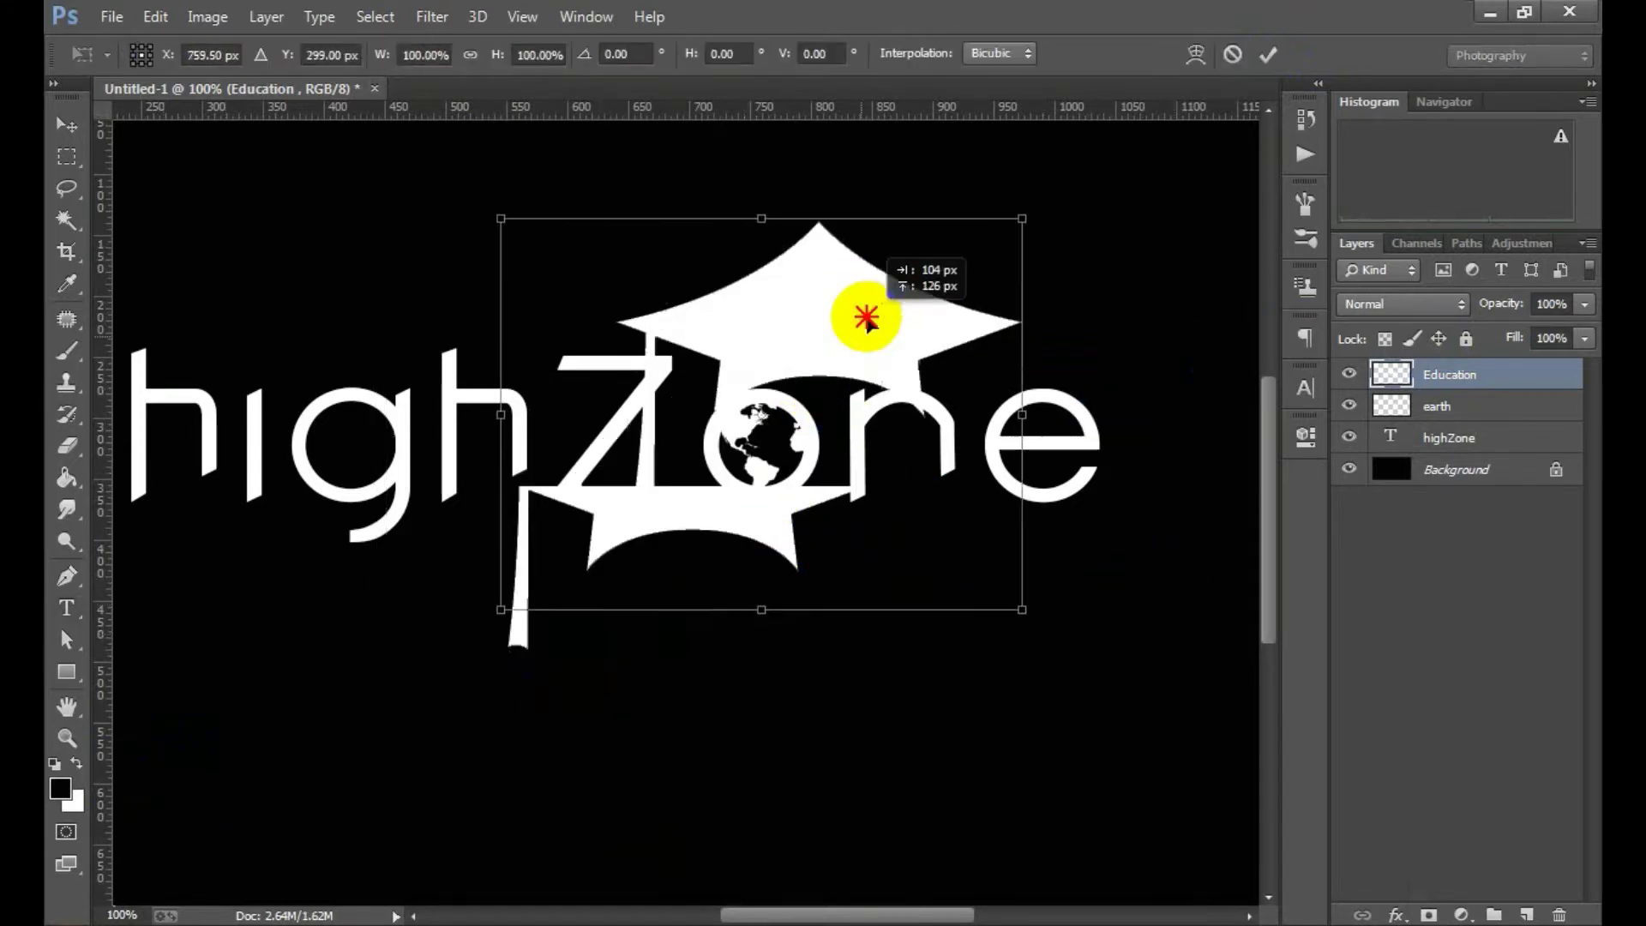
left_click_drag(1011, 614, 863, 513)
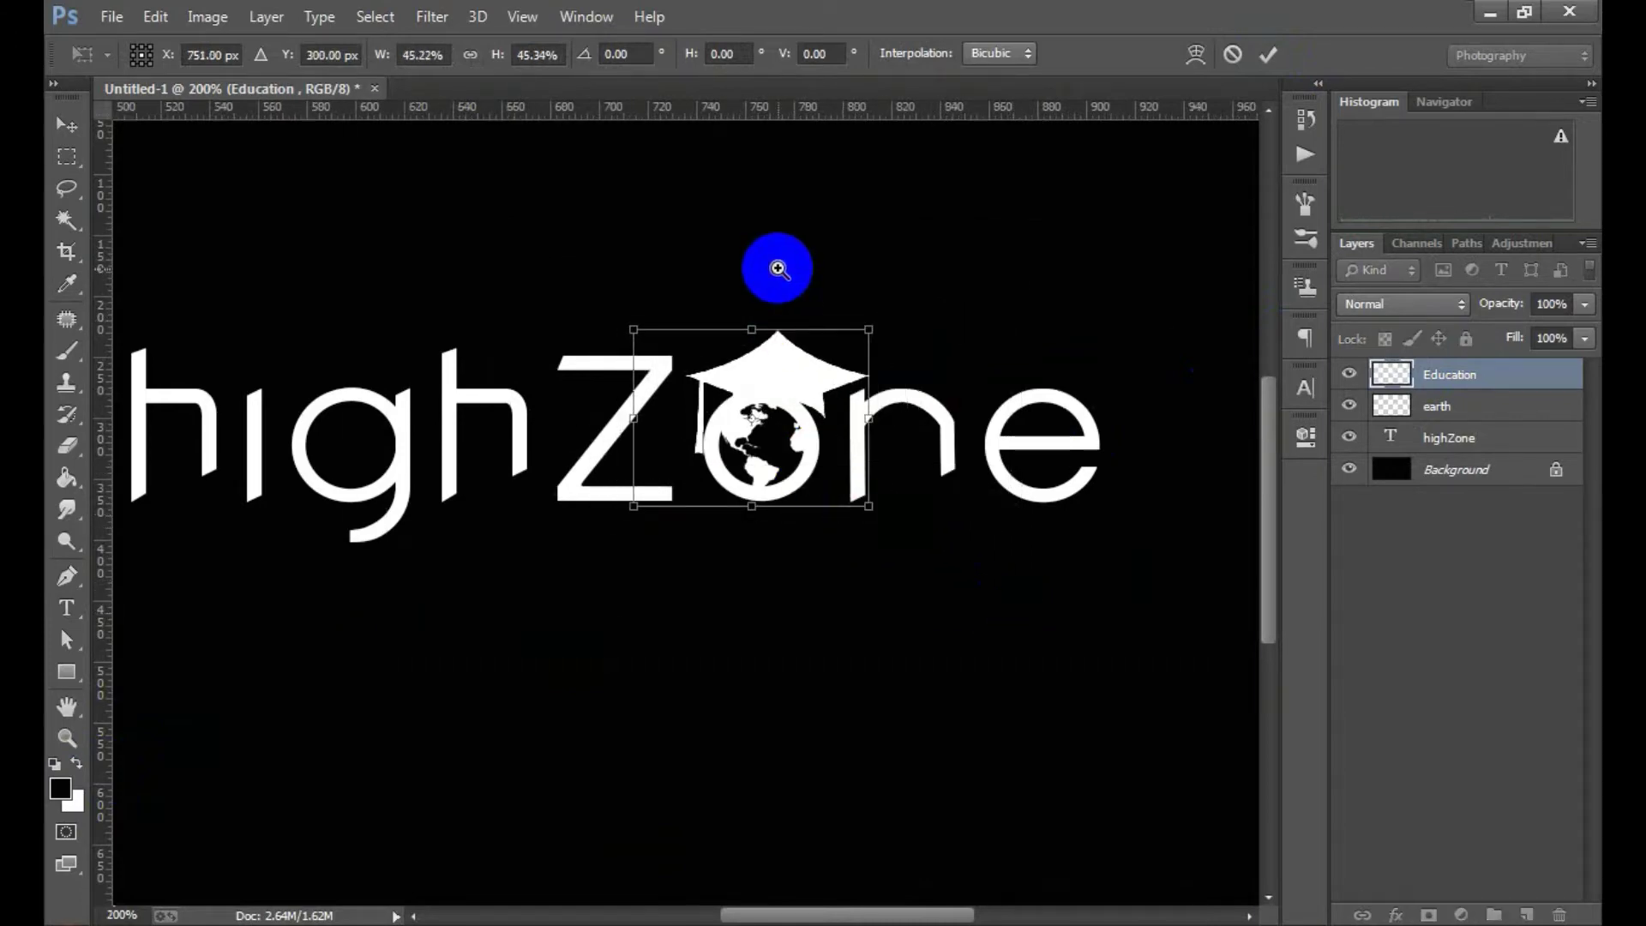
left_click(775, 265, "ctrl")
left_click_drag(759, 513, 743, 487)
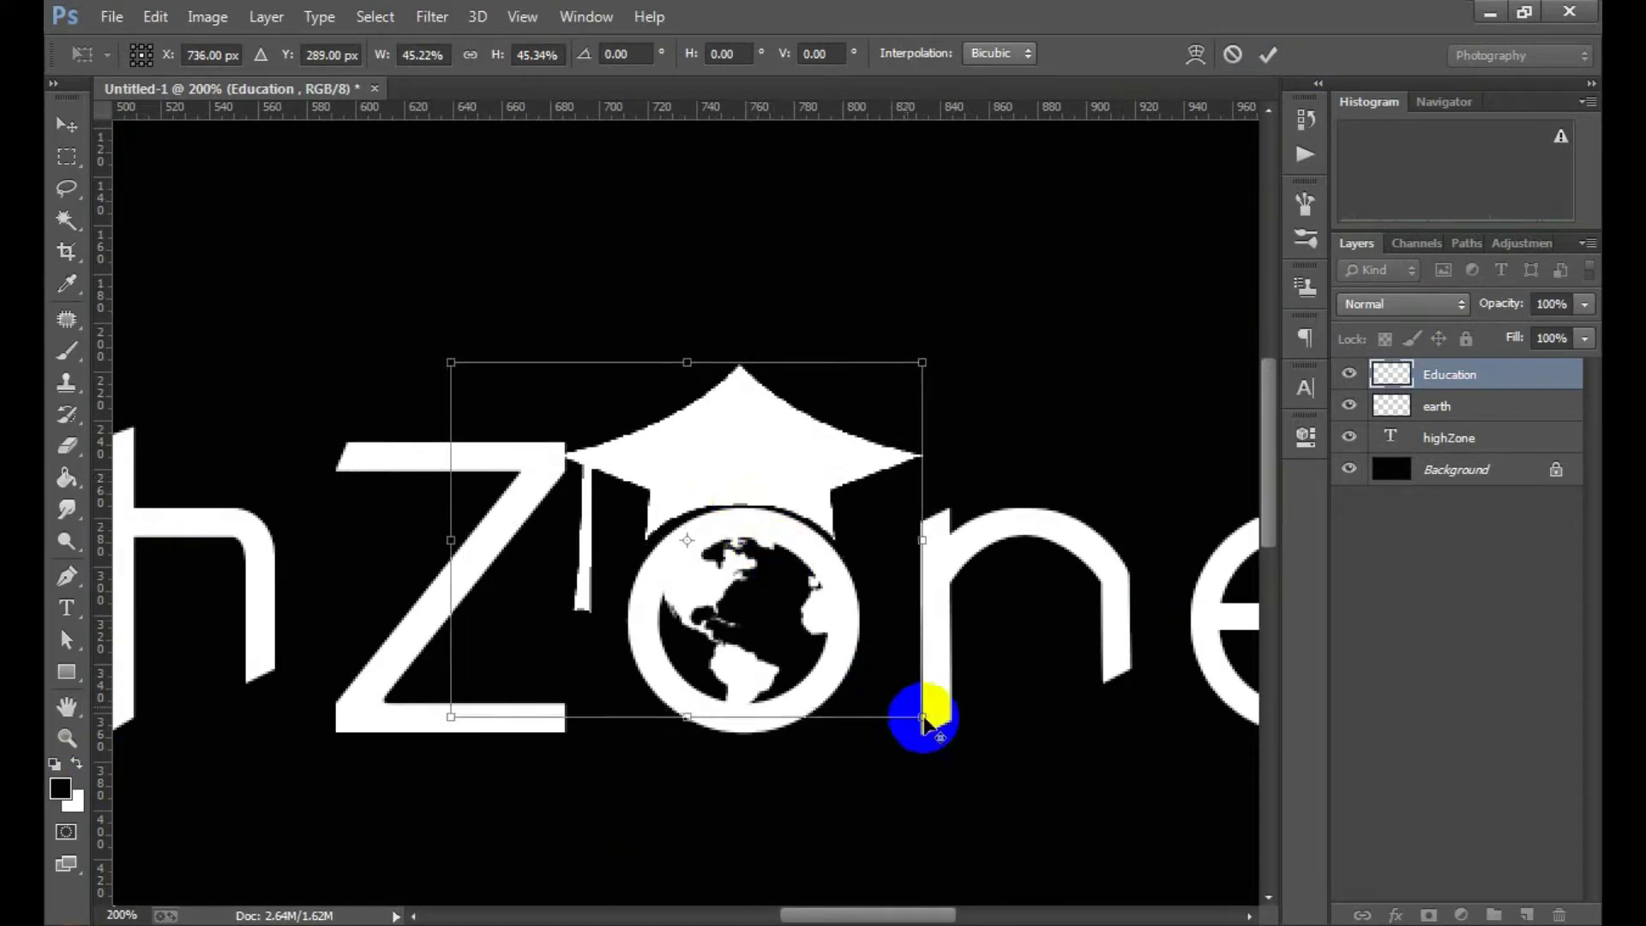
left_click_drag(922, 716, 874, 675)
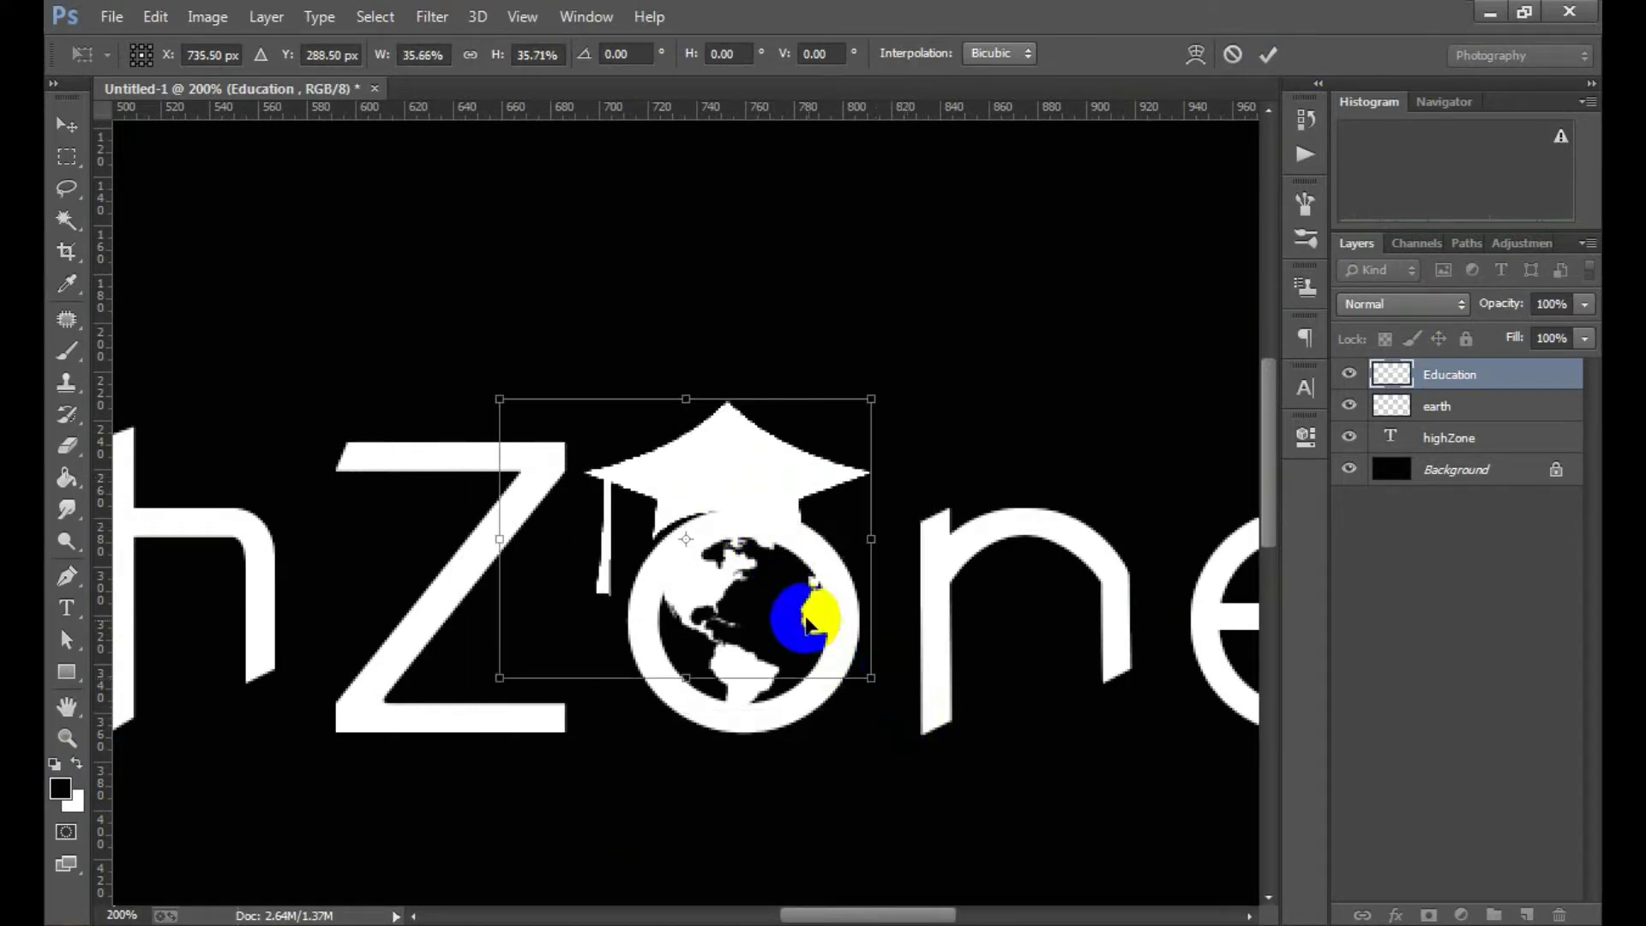
left_click_drag(799, 603, 813, 599)
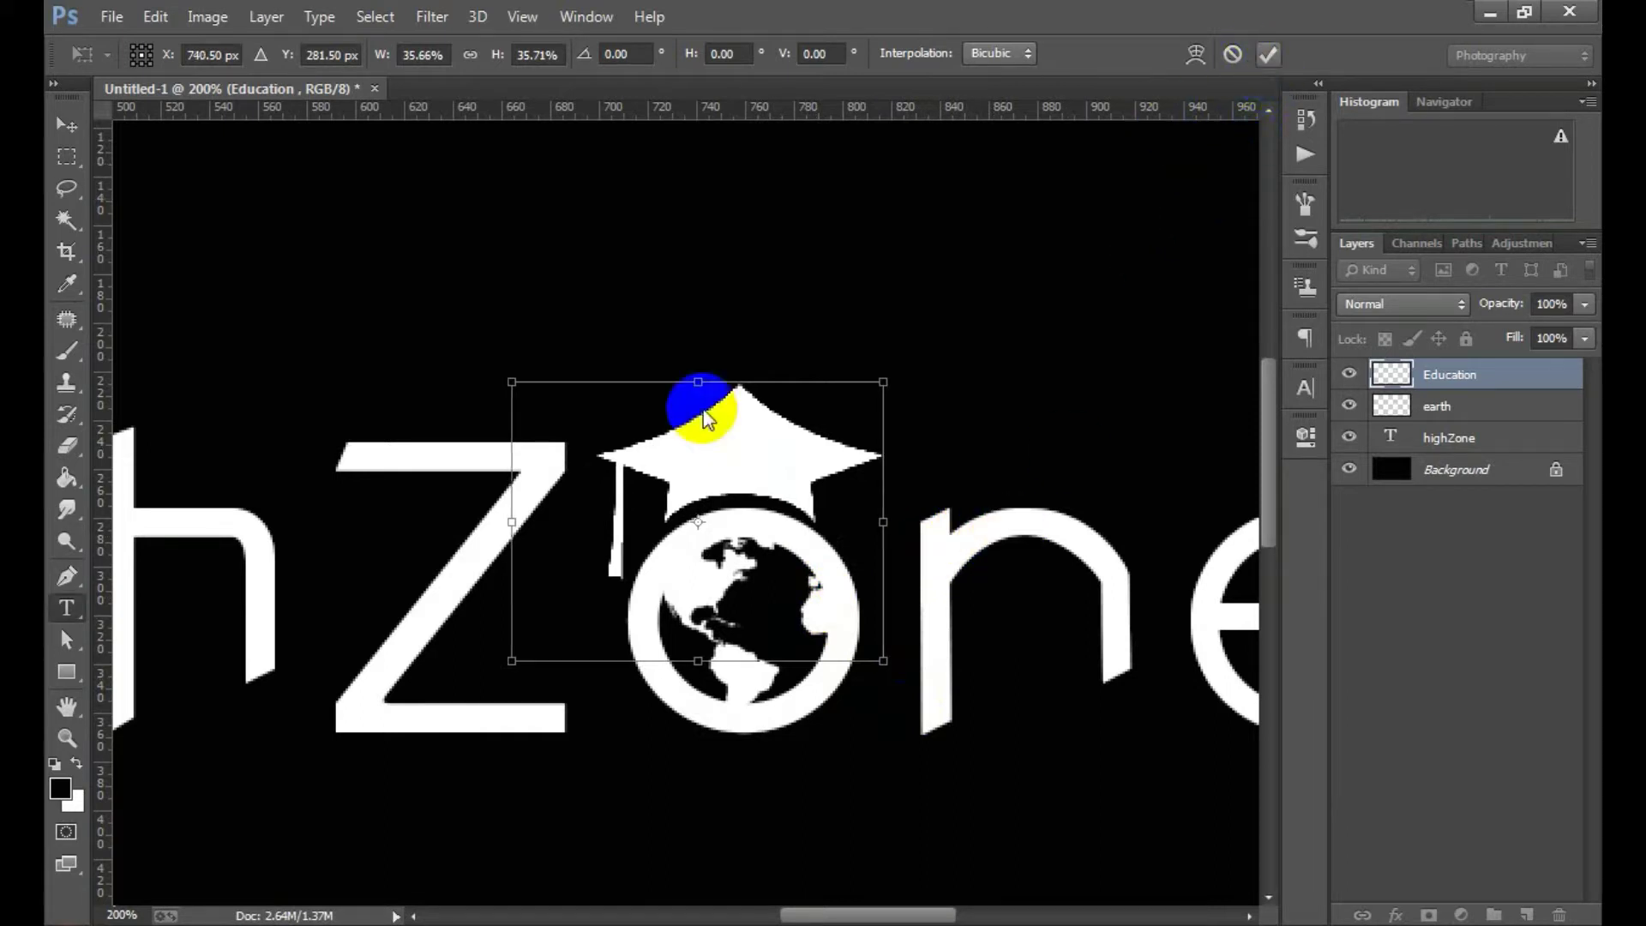
key("Return")
Step: Zoom out and back in to inspect the capped globe in the logo
key("t")
left_click(873, 516, "alt")
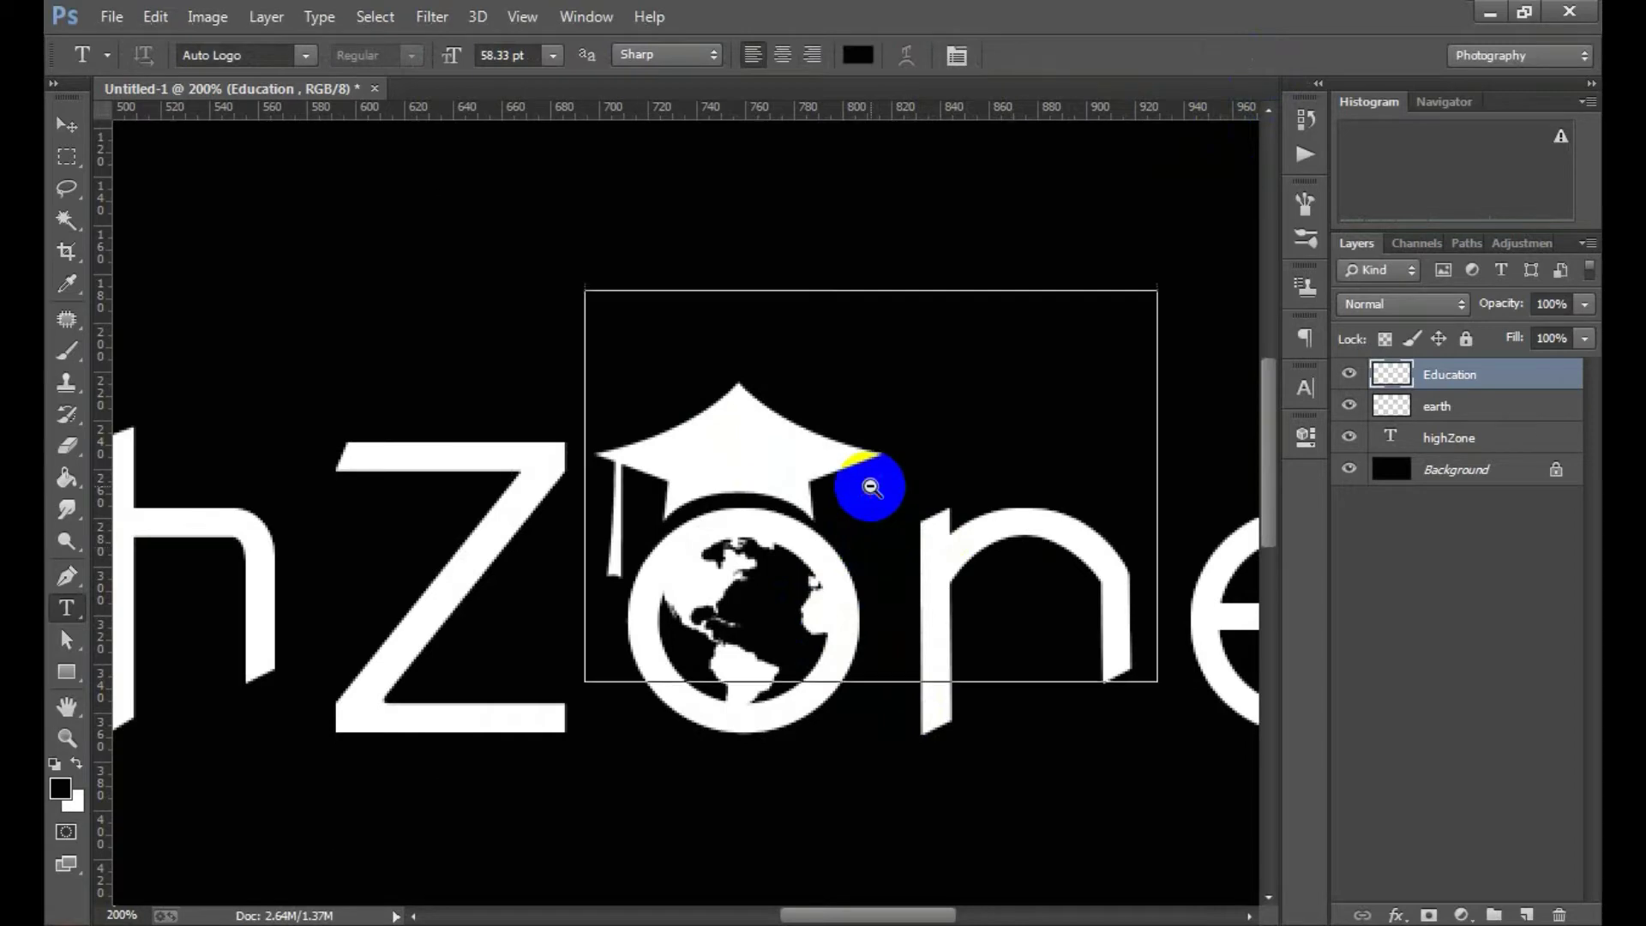
left_click(881, 475, "alt")
left_click(864, 561, "alt")
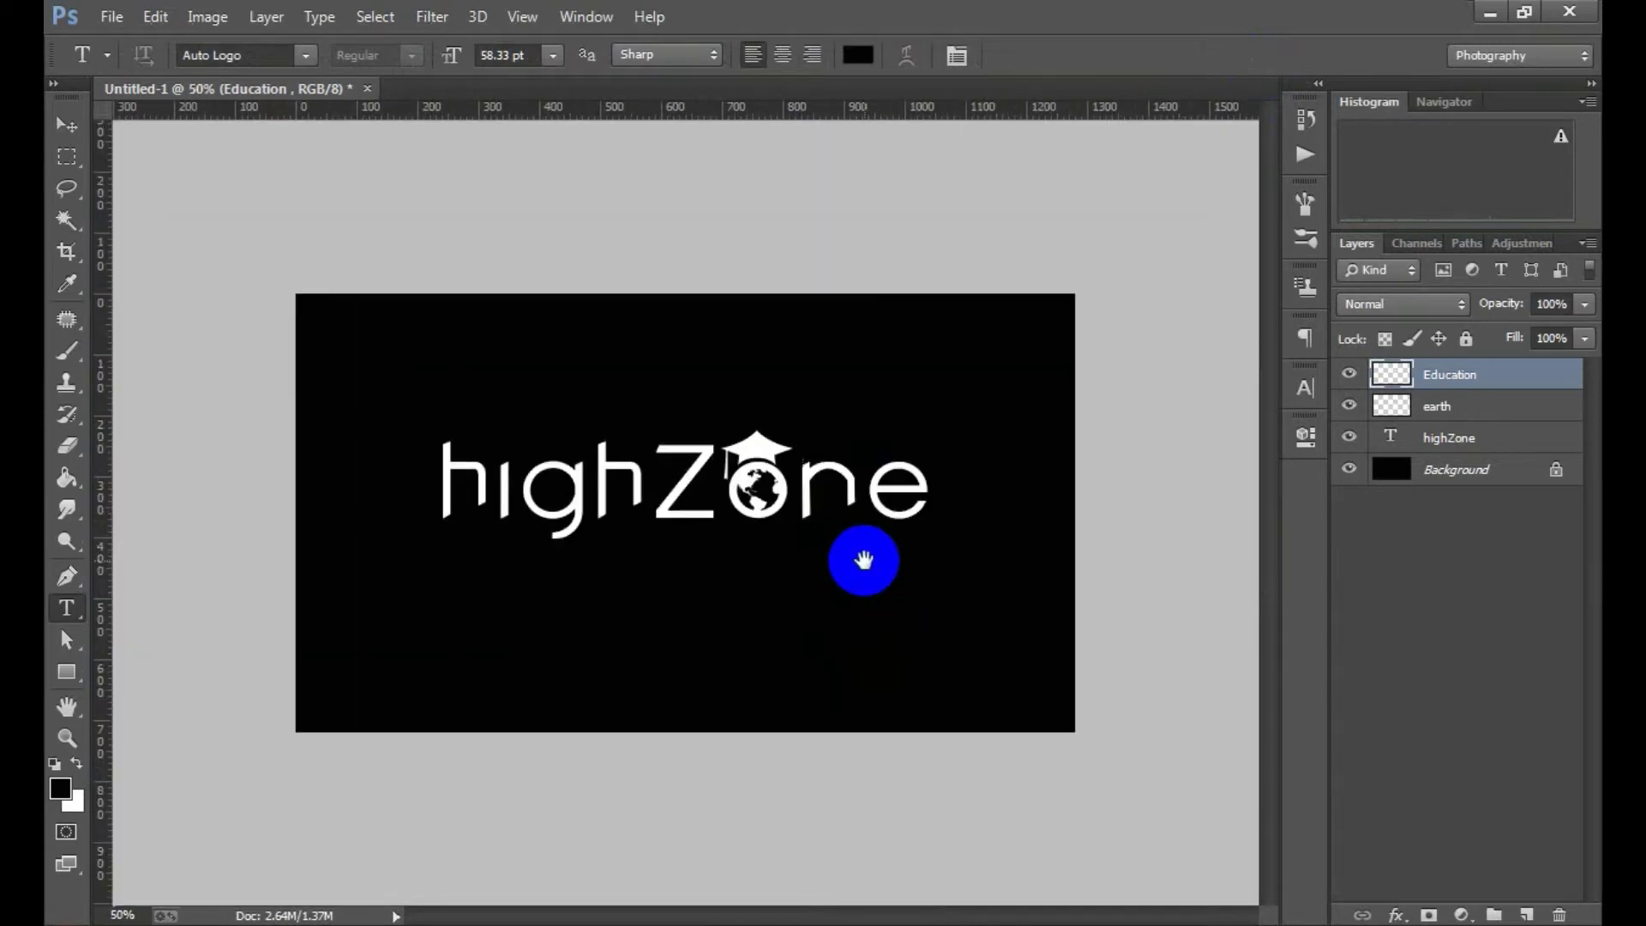
left_click(768, 476)
left_click(823, 446)
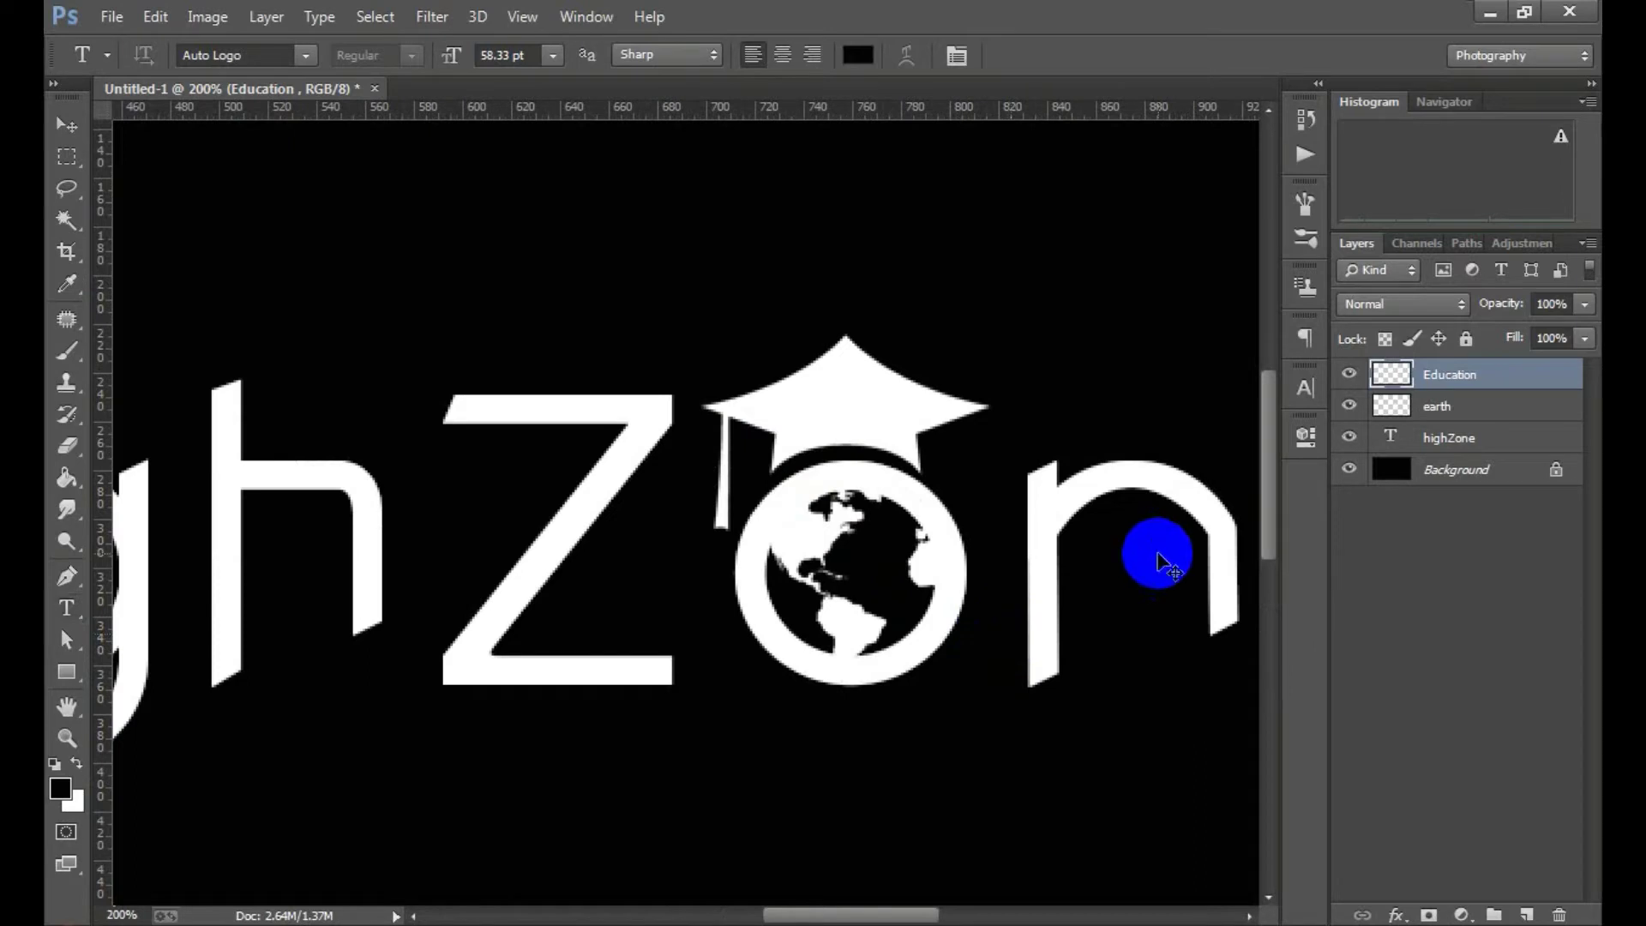
Step: Nudge the cap one pixel right, commit, and zoom around to check the logo
key("ctrl+t")
key("Right")
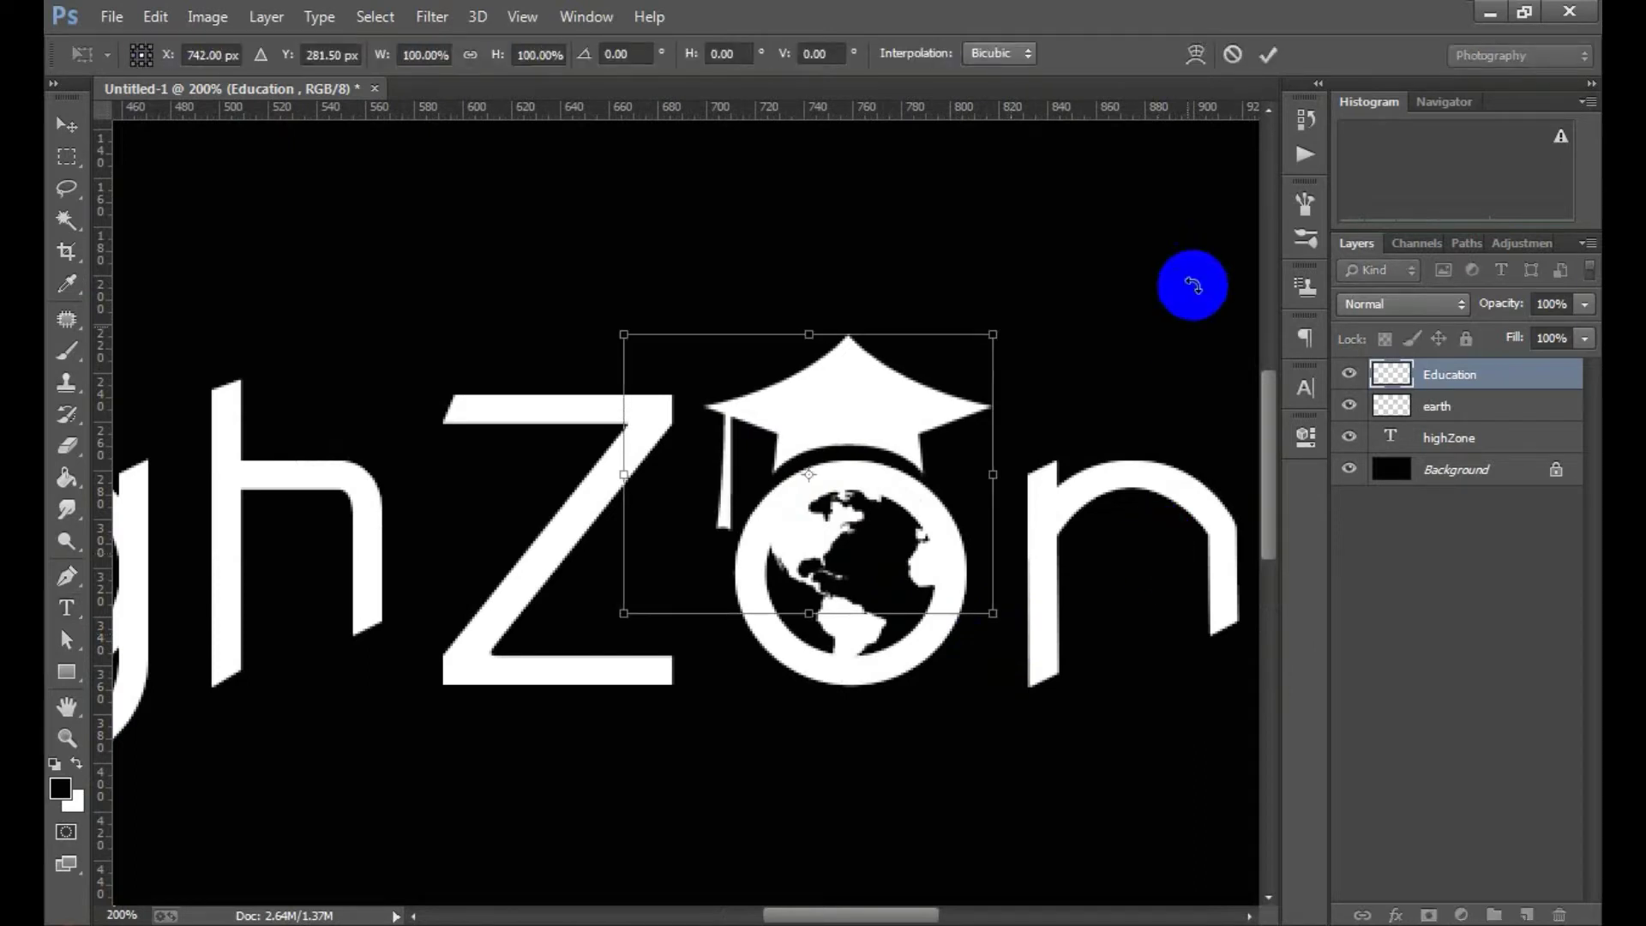
left_click(1268, 56)
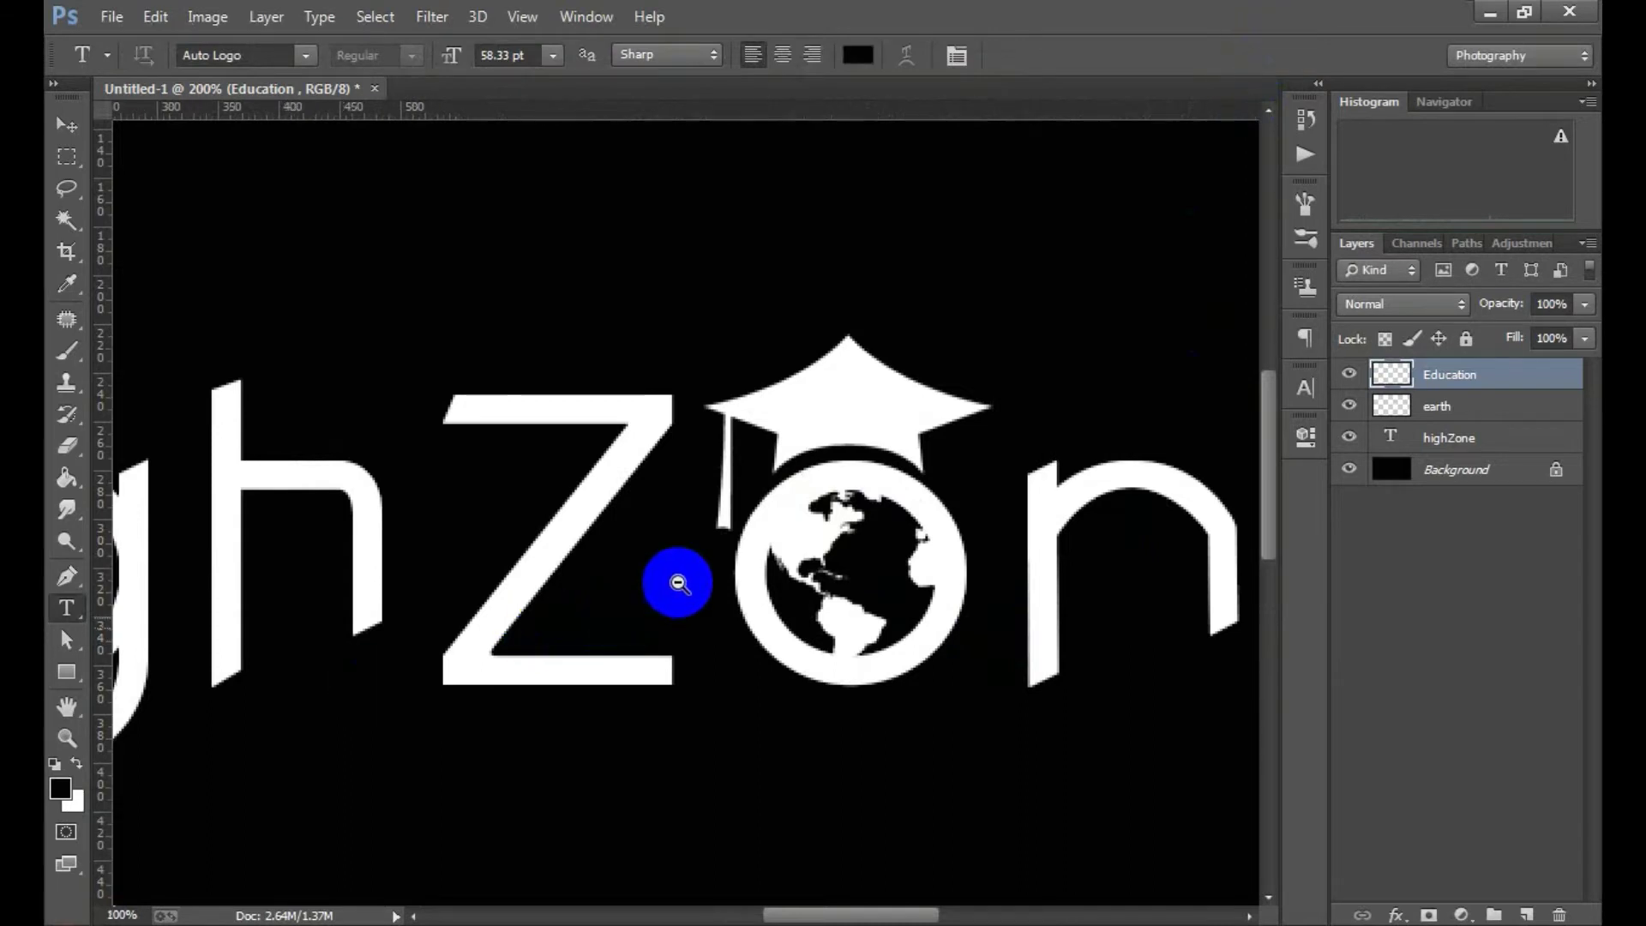
left_click(701, 530, "alt")
left_click(537, 577, "alt")
left_click(816, 569, "alt")
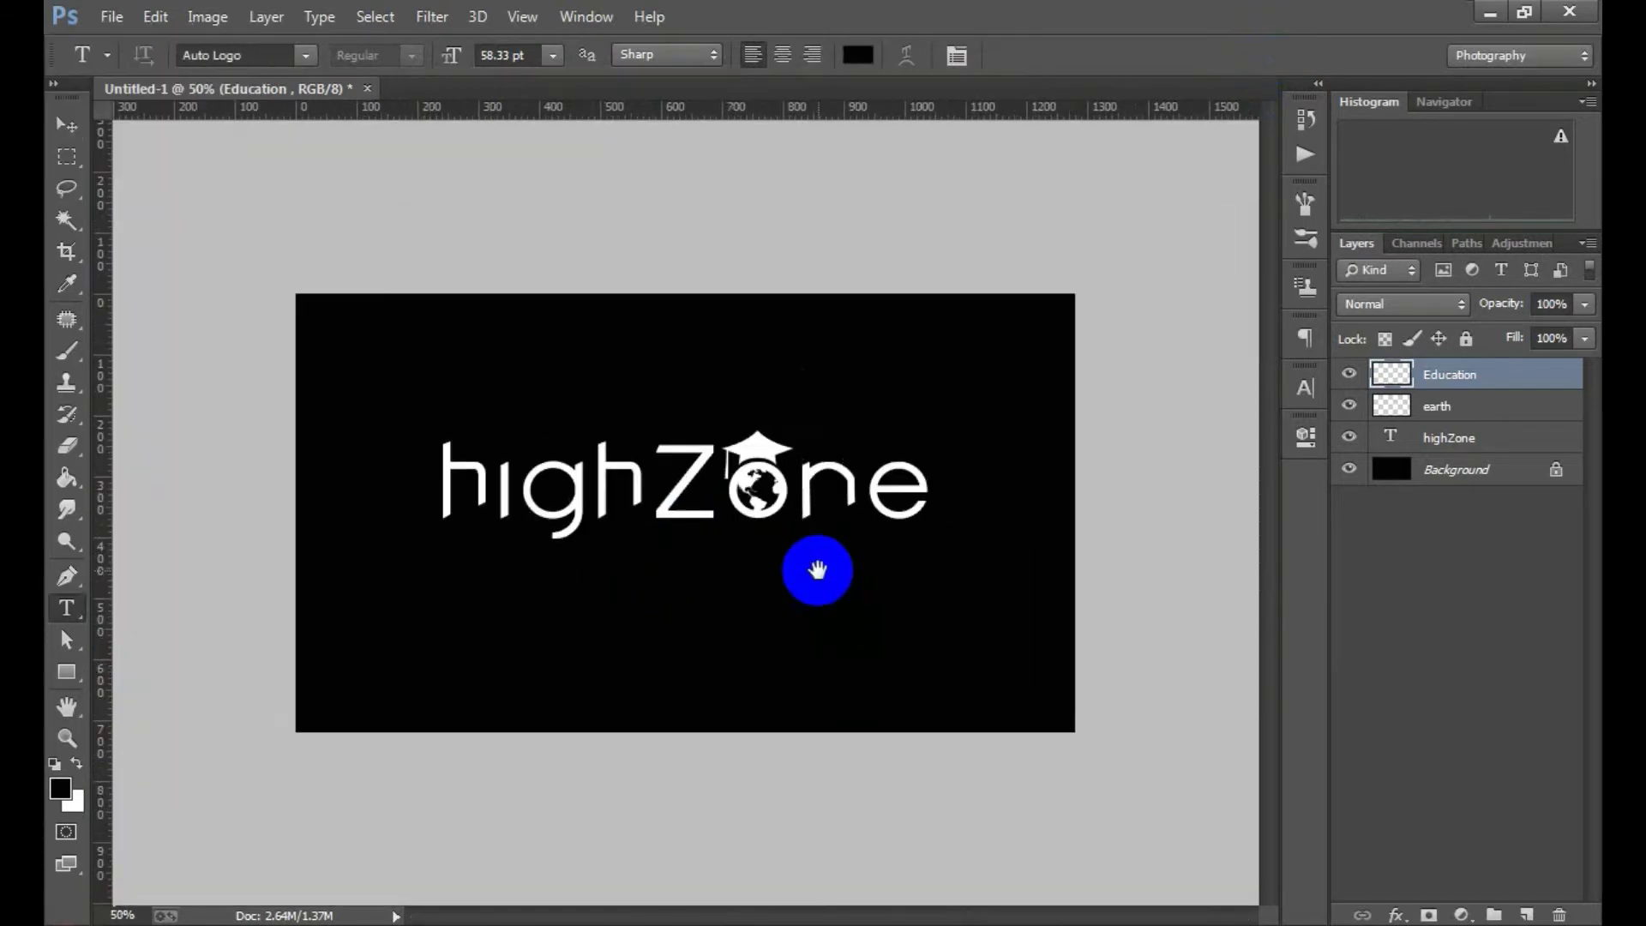
left_click(718, 471)
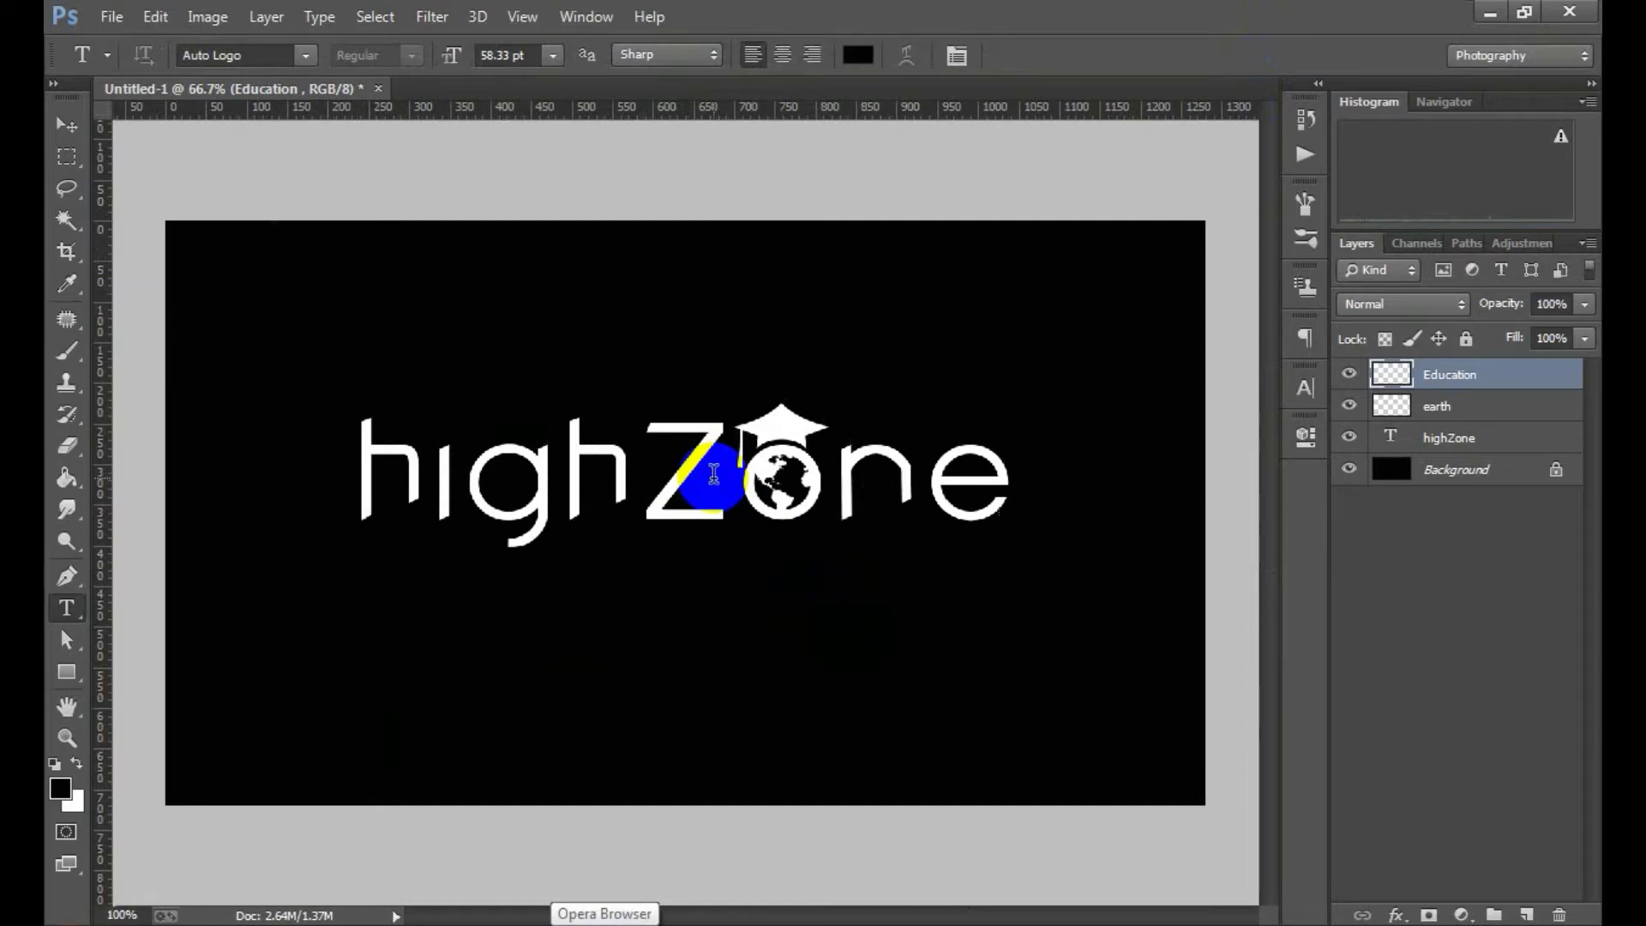
left_click(713, 474)
left_click(707, 471, "alt")
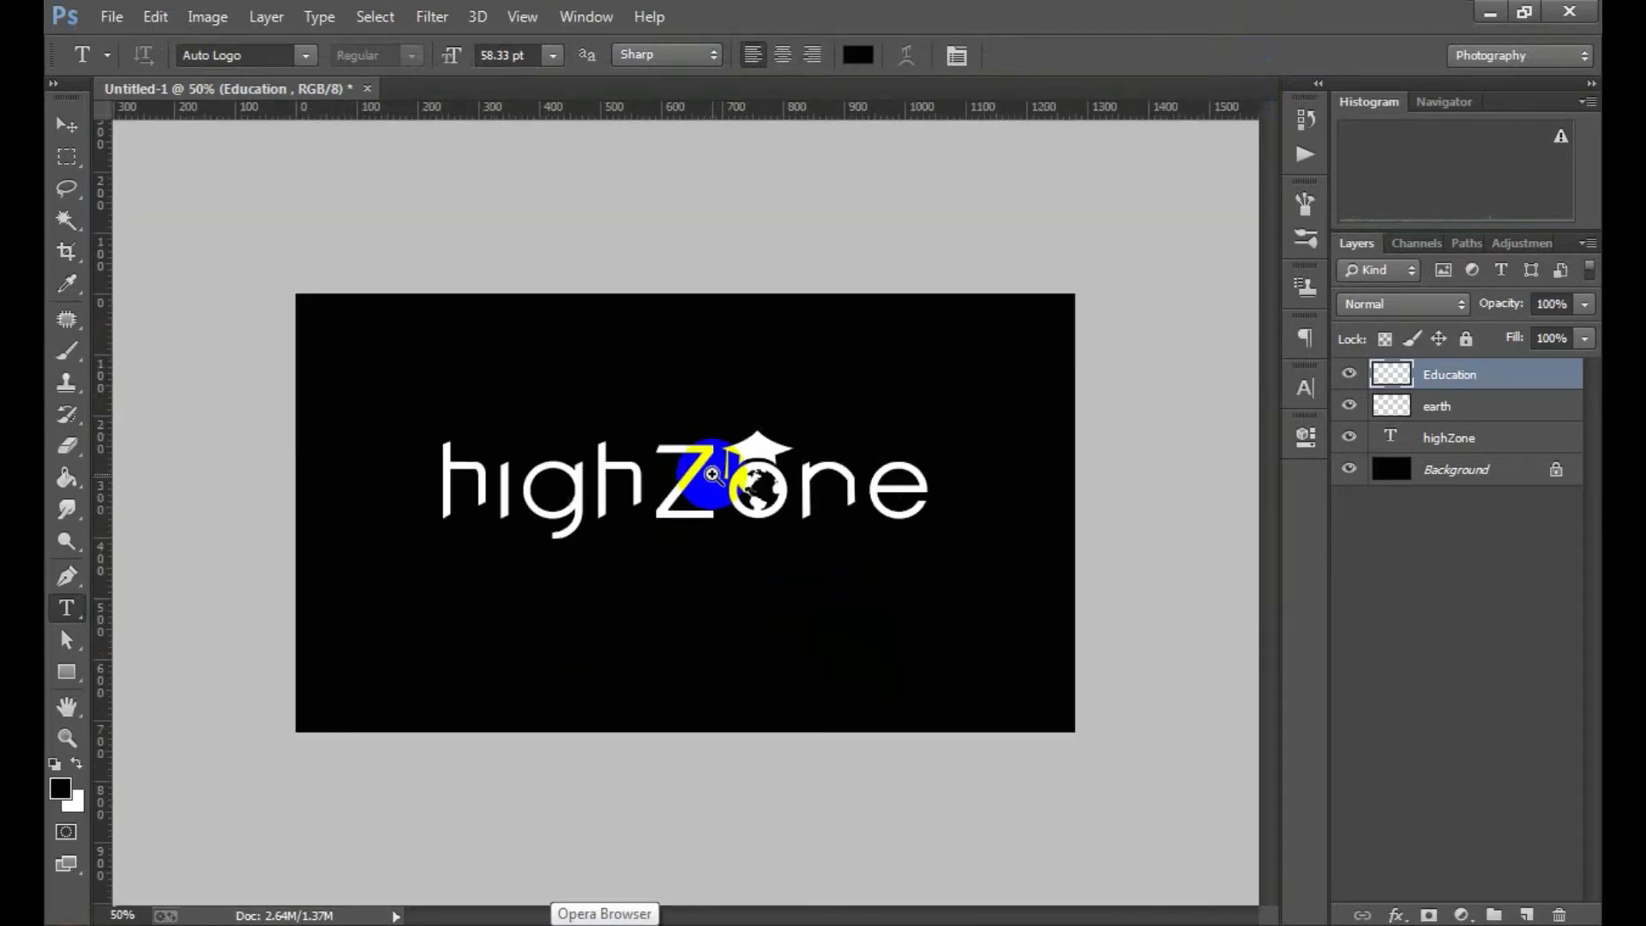
left_click(699, 460)
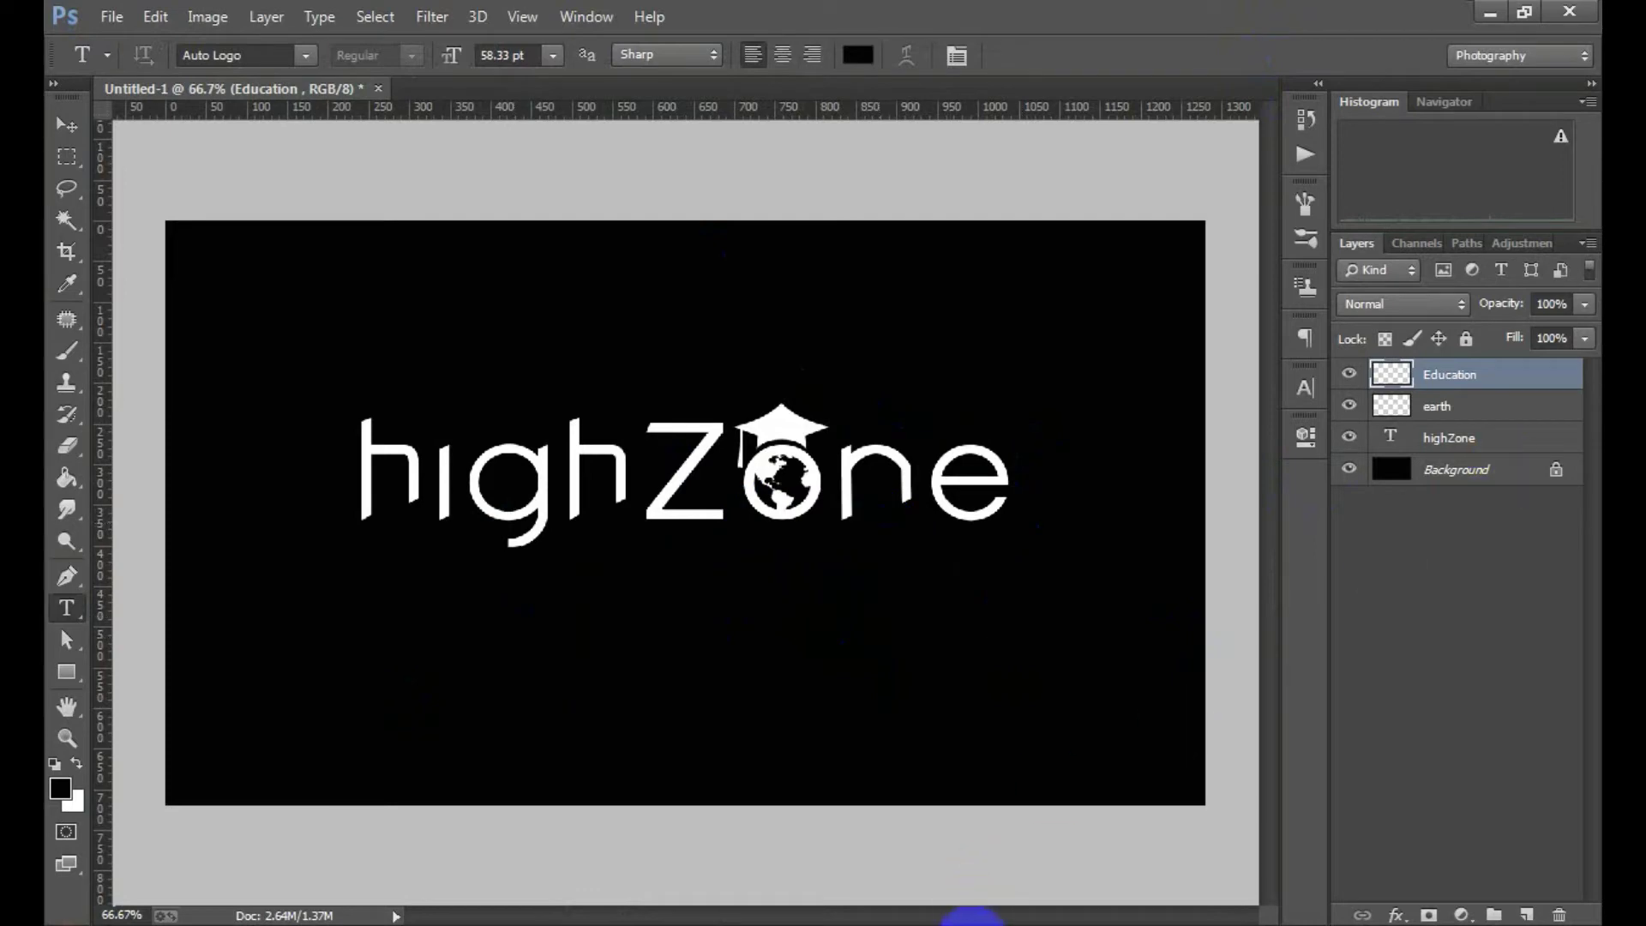
left_click(658, 833)
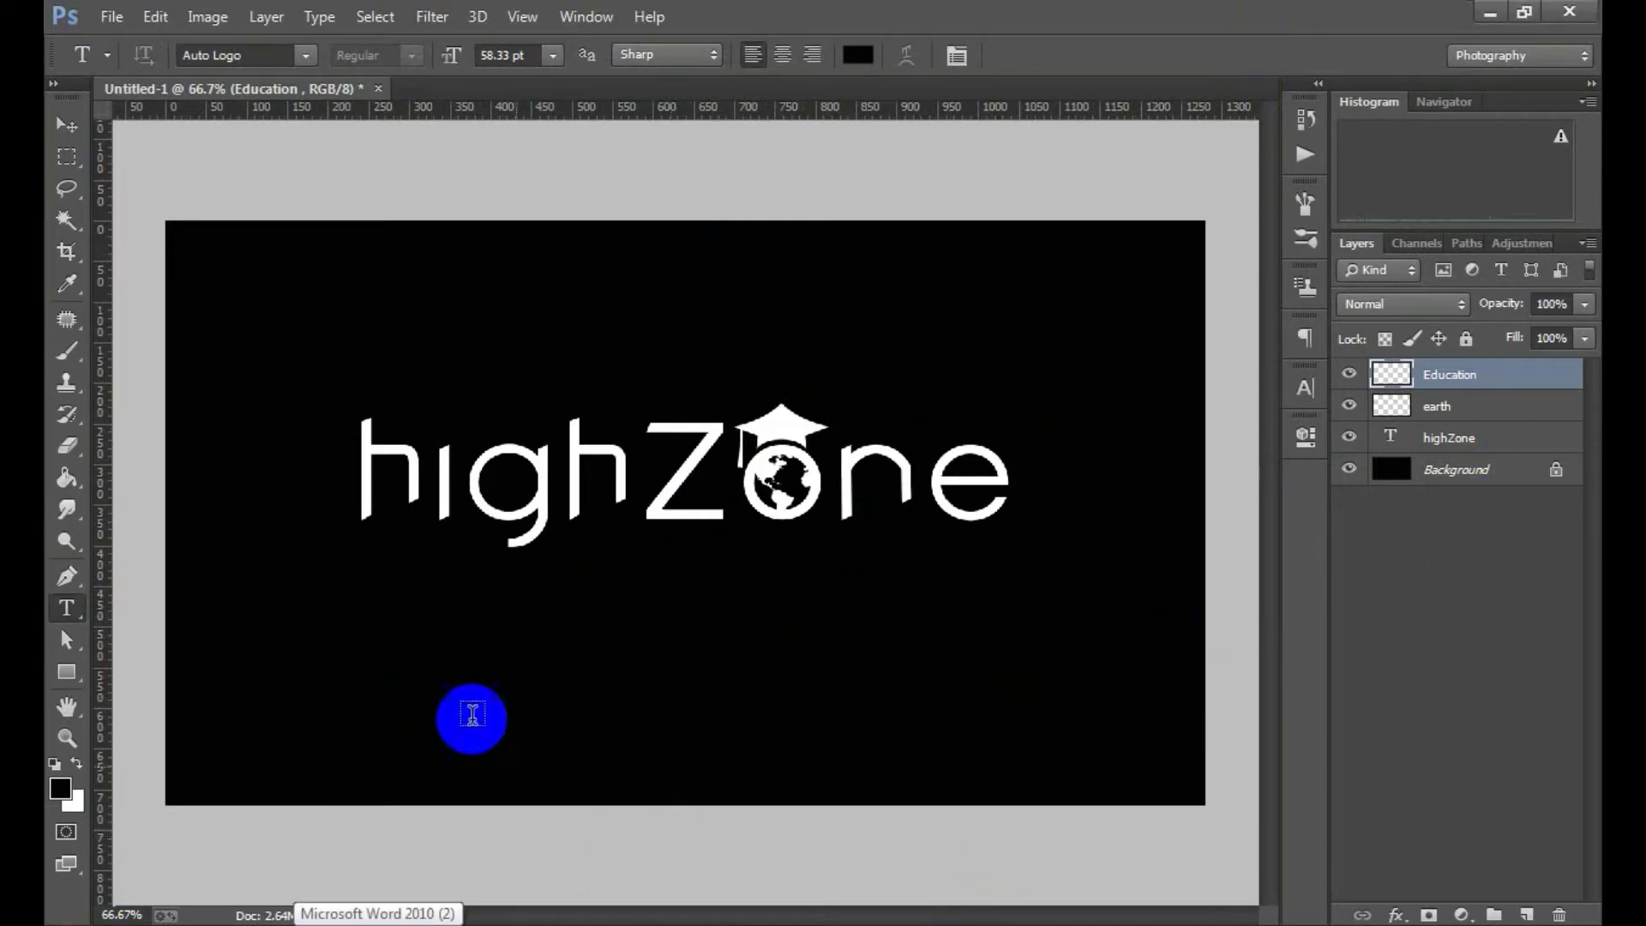
Step: Type 'consultants' in white text below the highZone logo and commit it
left_click(438, 660)
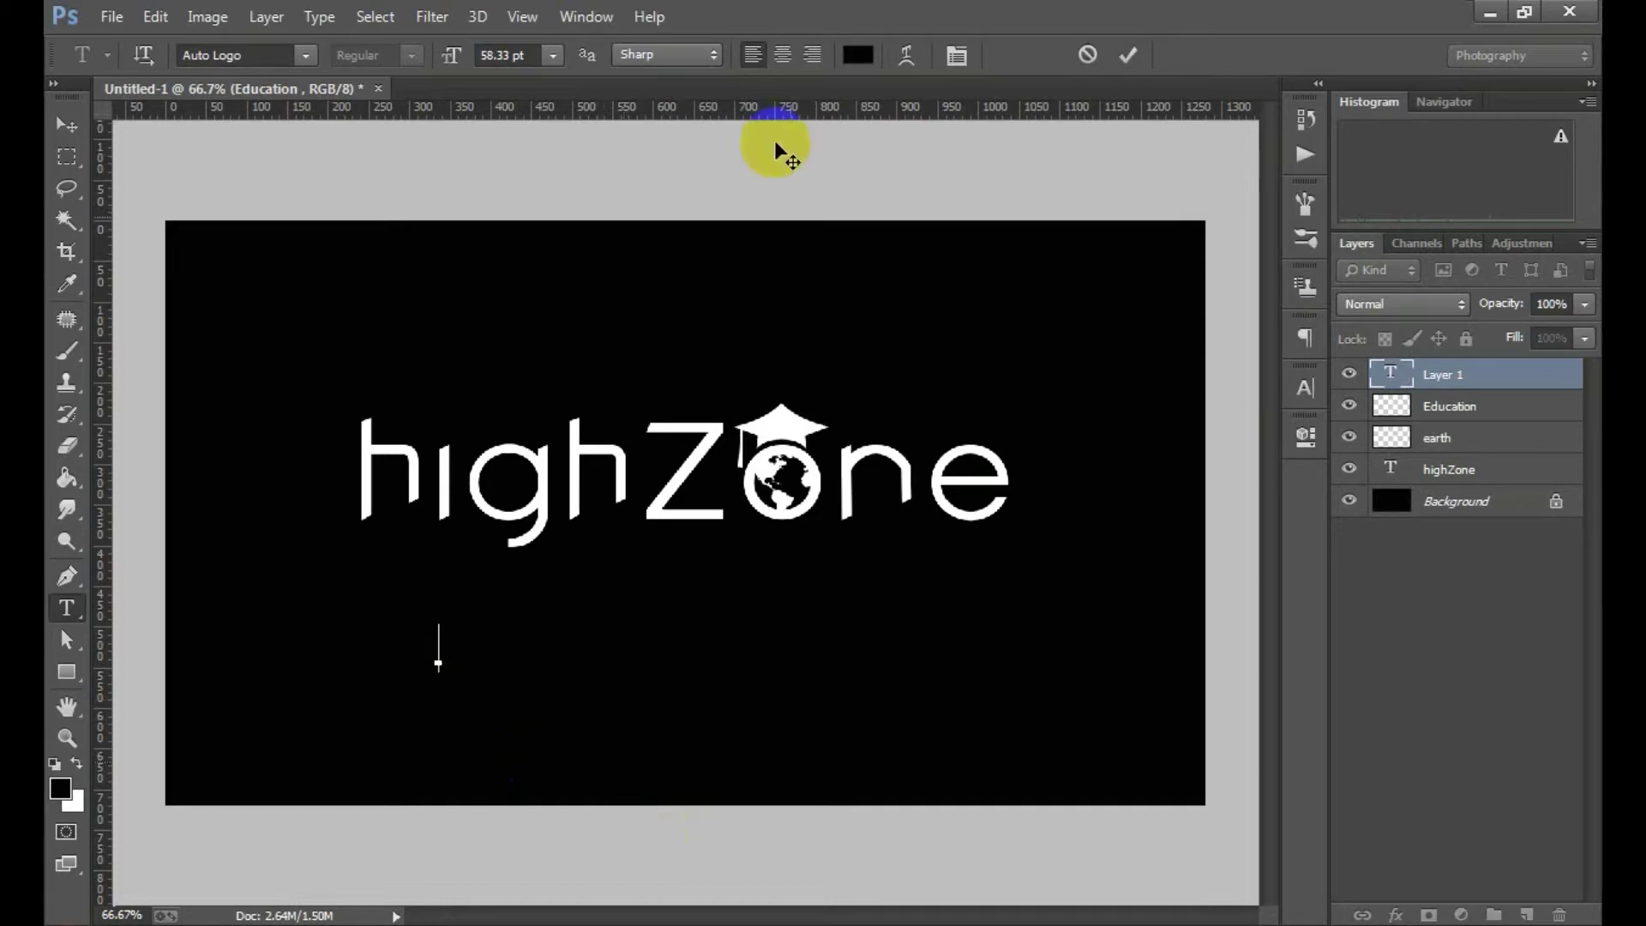
left_click(858, 57)
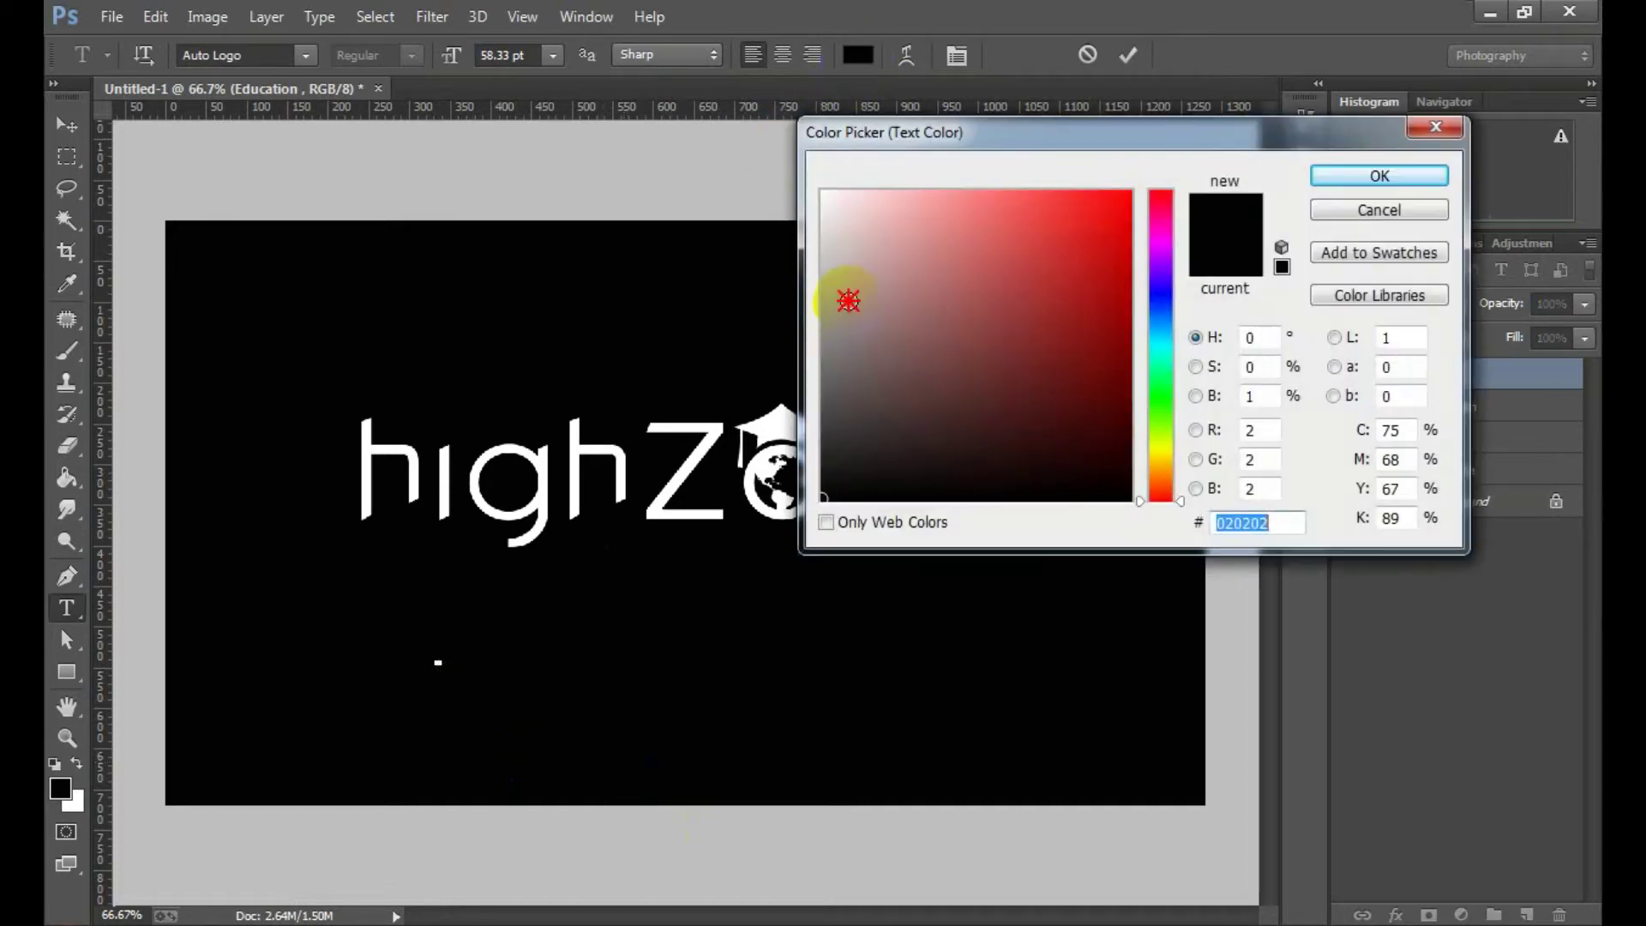
left_click(823, 192)
left_click(1359, 177)
type("consultants")
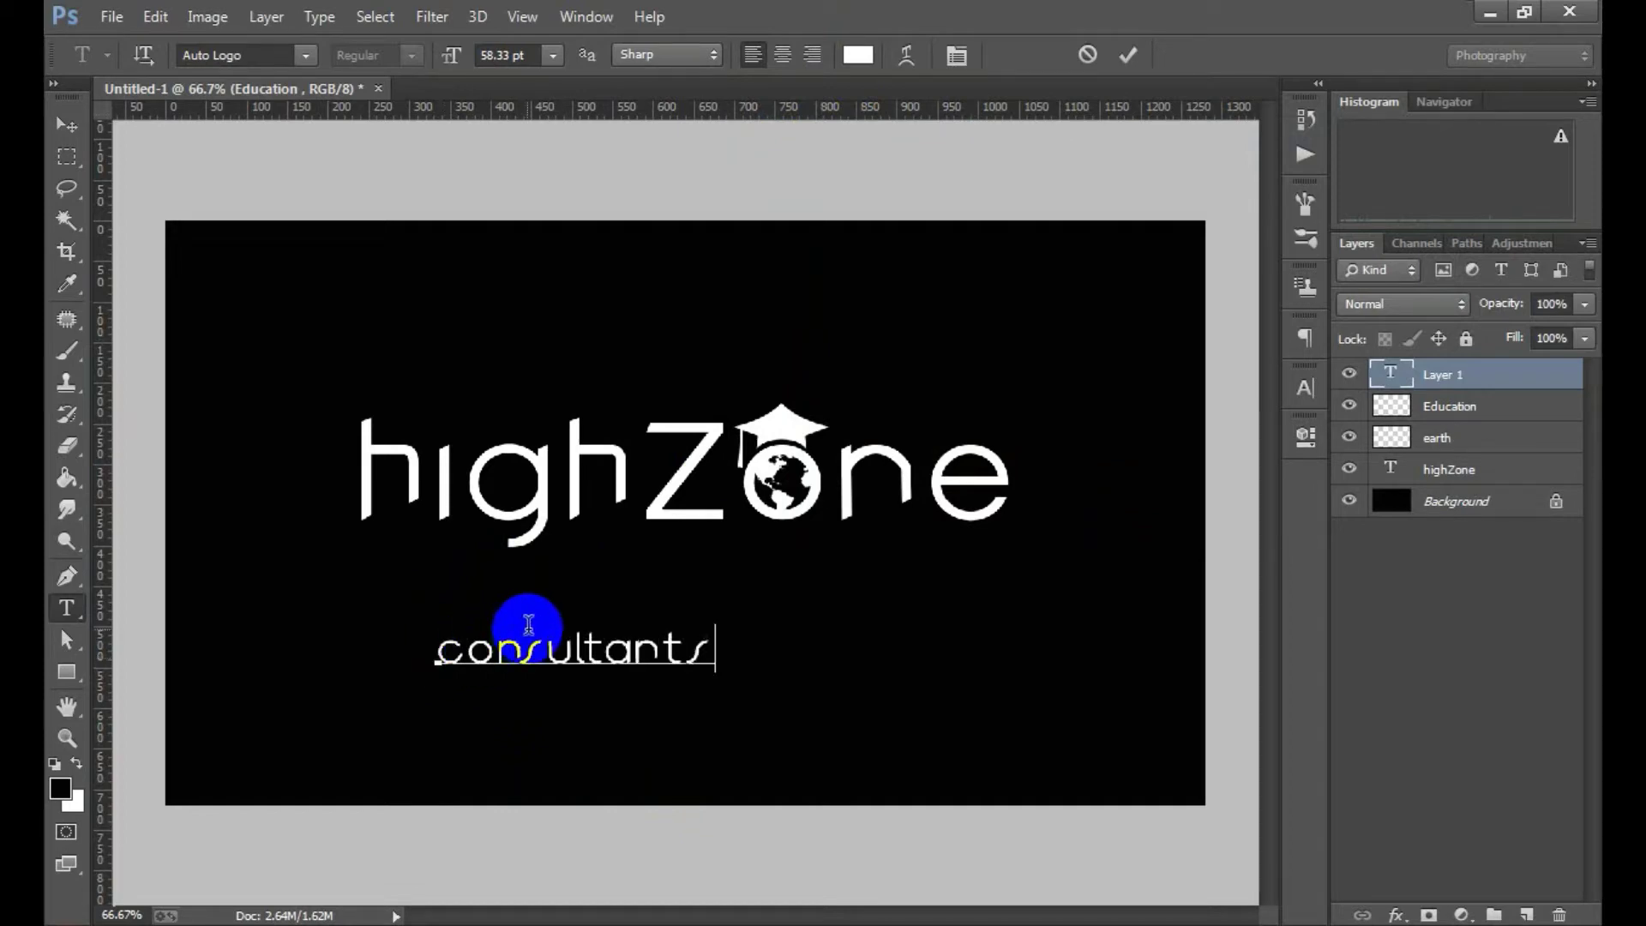
left_click(1128, 55)
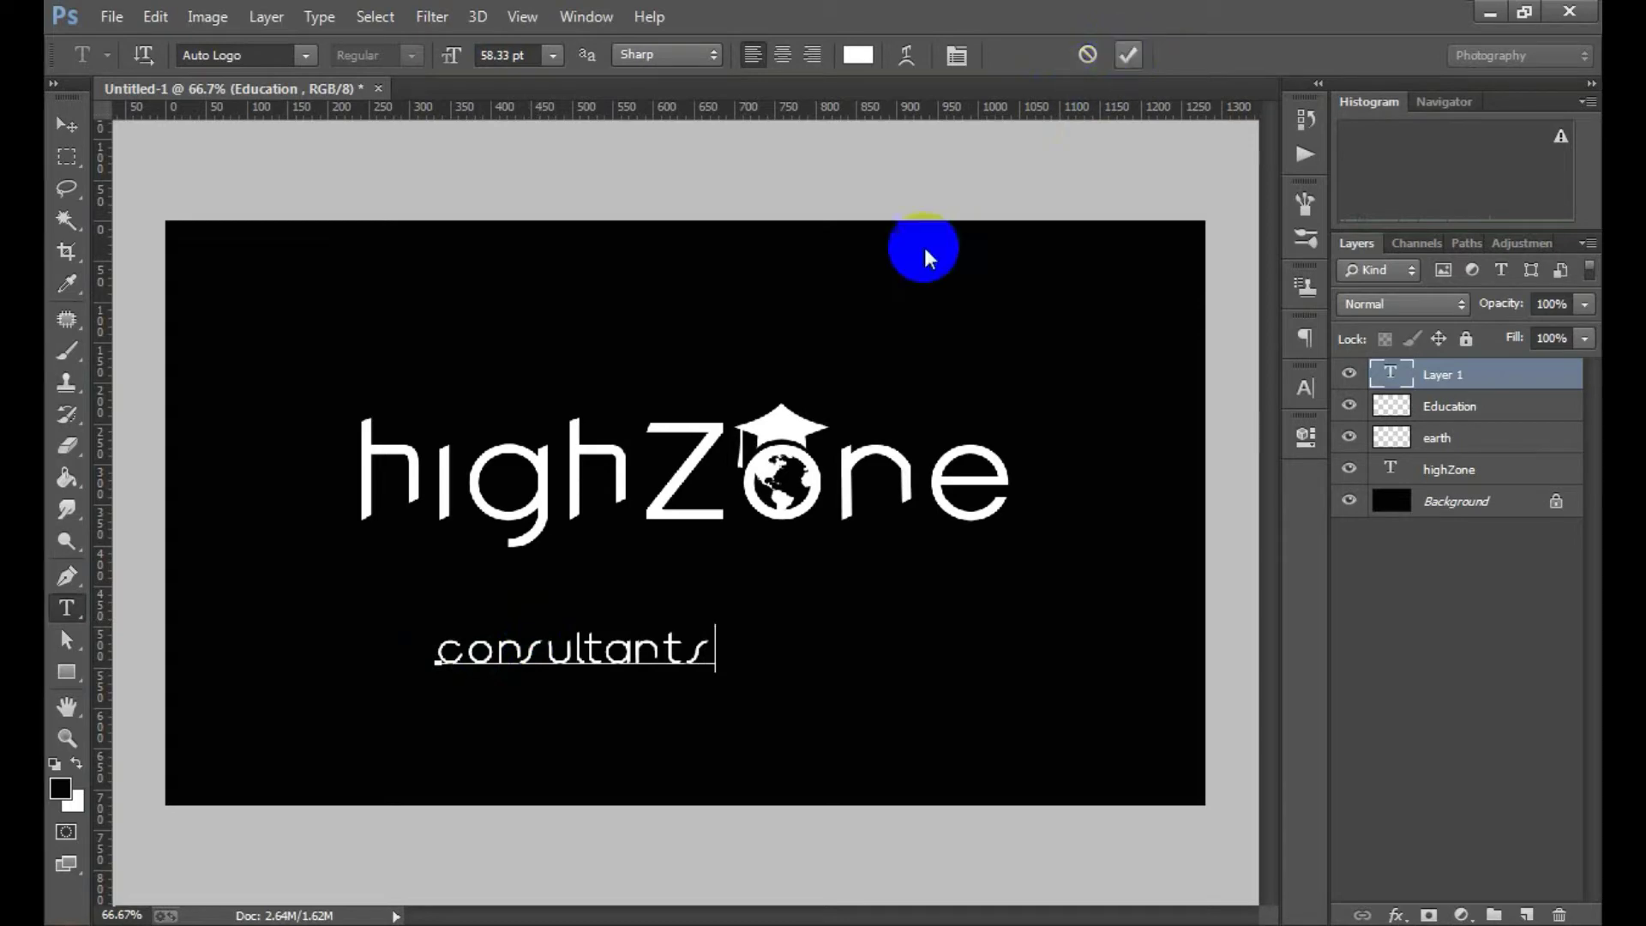
Step: Move 'consultants' up under highZone, shrink it slightly and nudge it into place
key("ctrl+t")
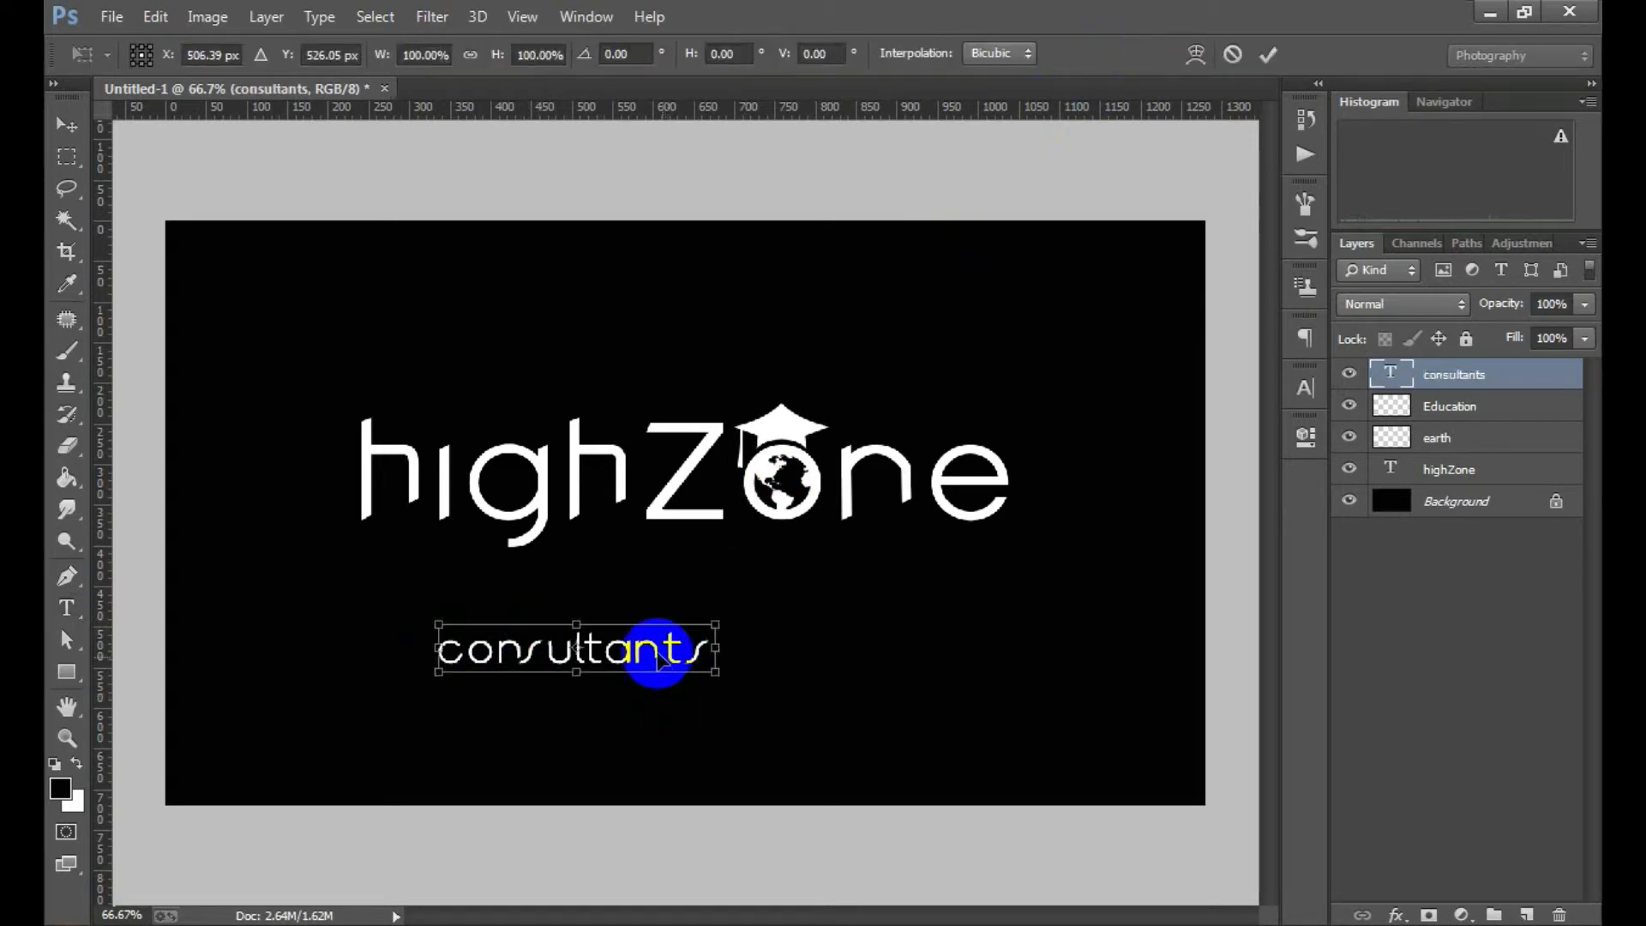
mouse_move(656, 654)
left_mouse_down()
mouse_move(773, 549)
mouse_move(862, 572)
mouse_move(1008, 519)
mouse_move(955, 521)
left_mouse_up()
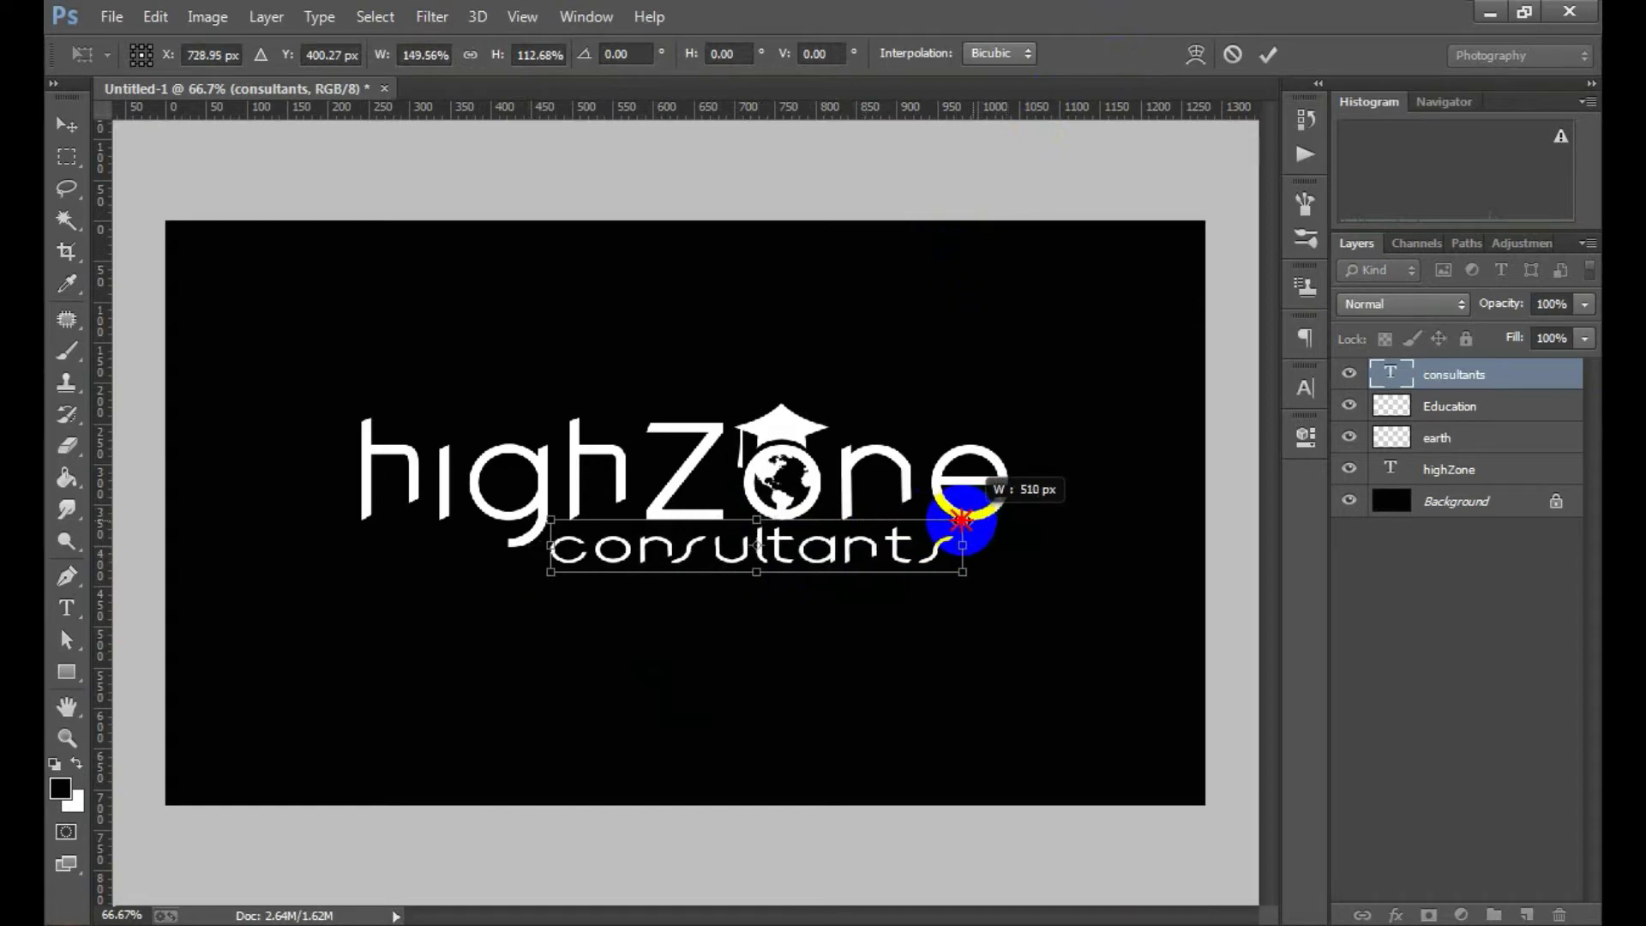
left_click_drag(949, 571, 931, 566)
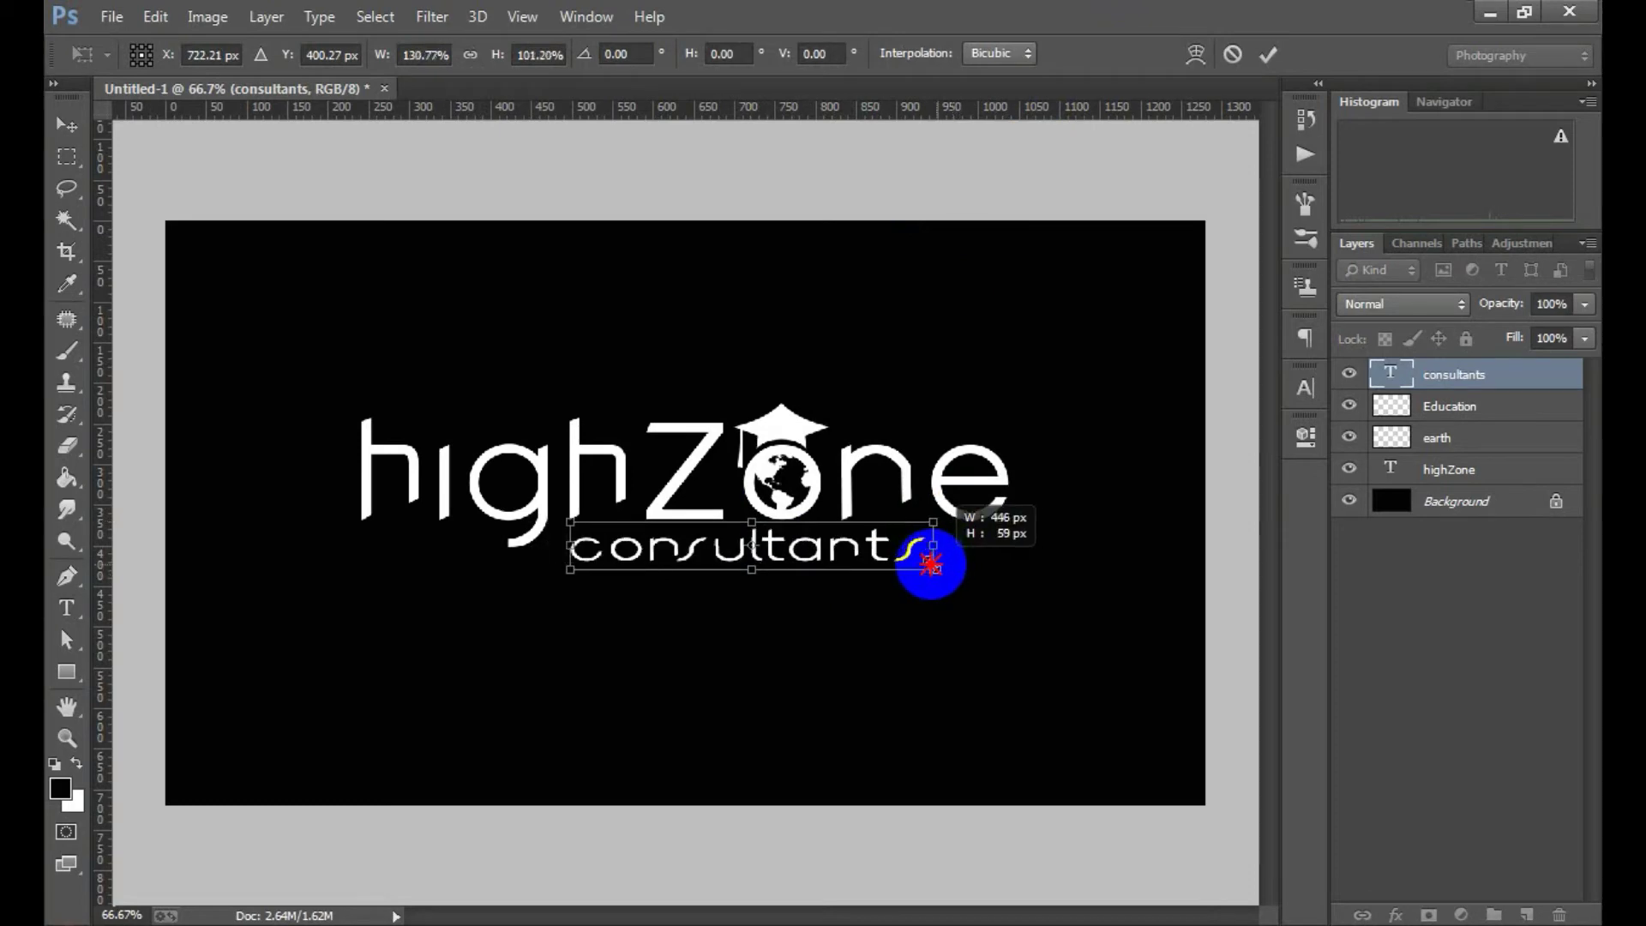
key("Up")
key("Up")
key("Up")
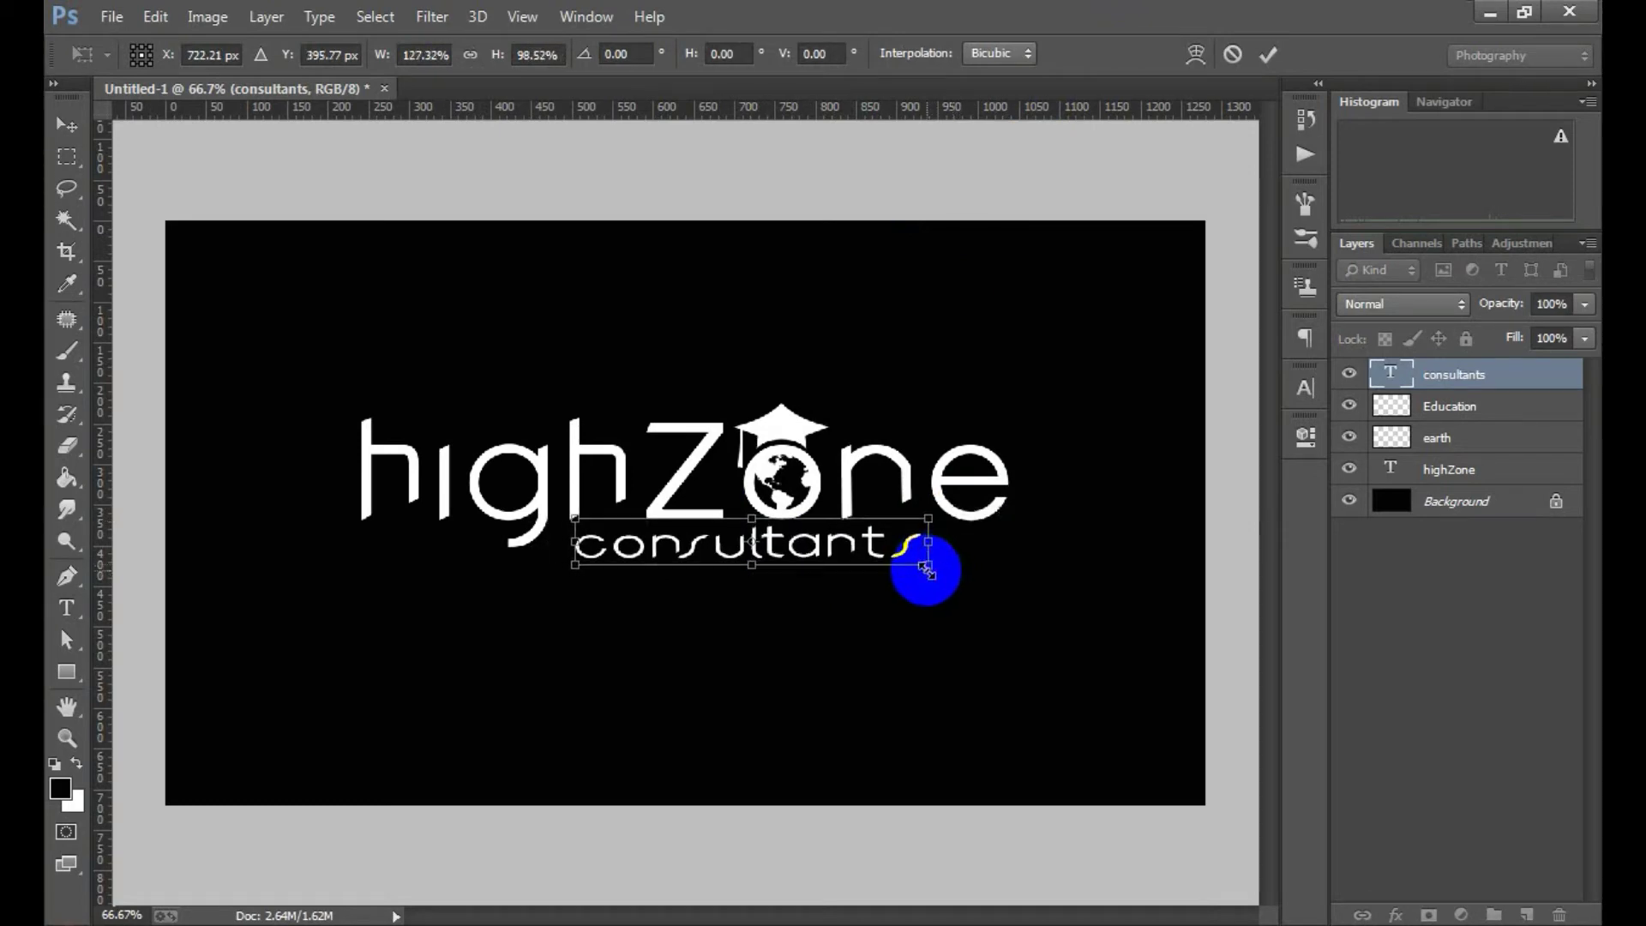
key("Up")
key("Up")
key("Up")
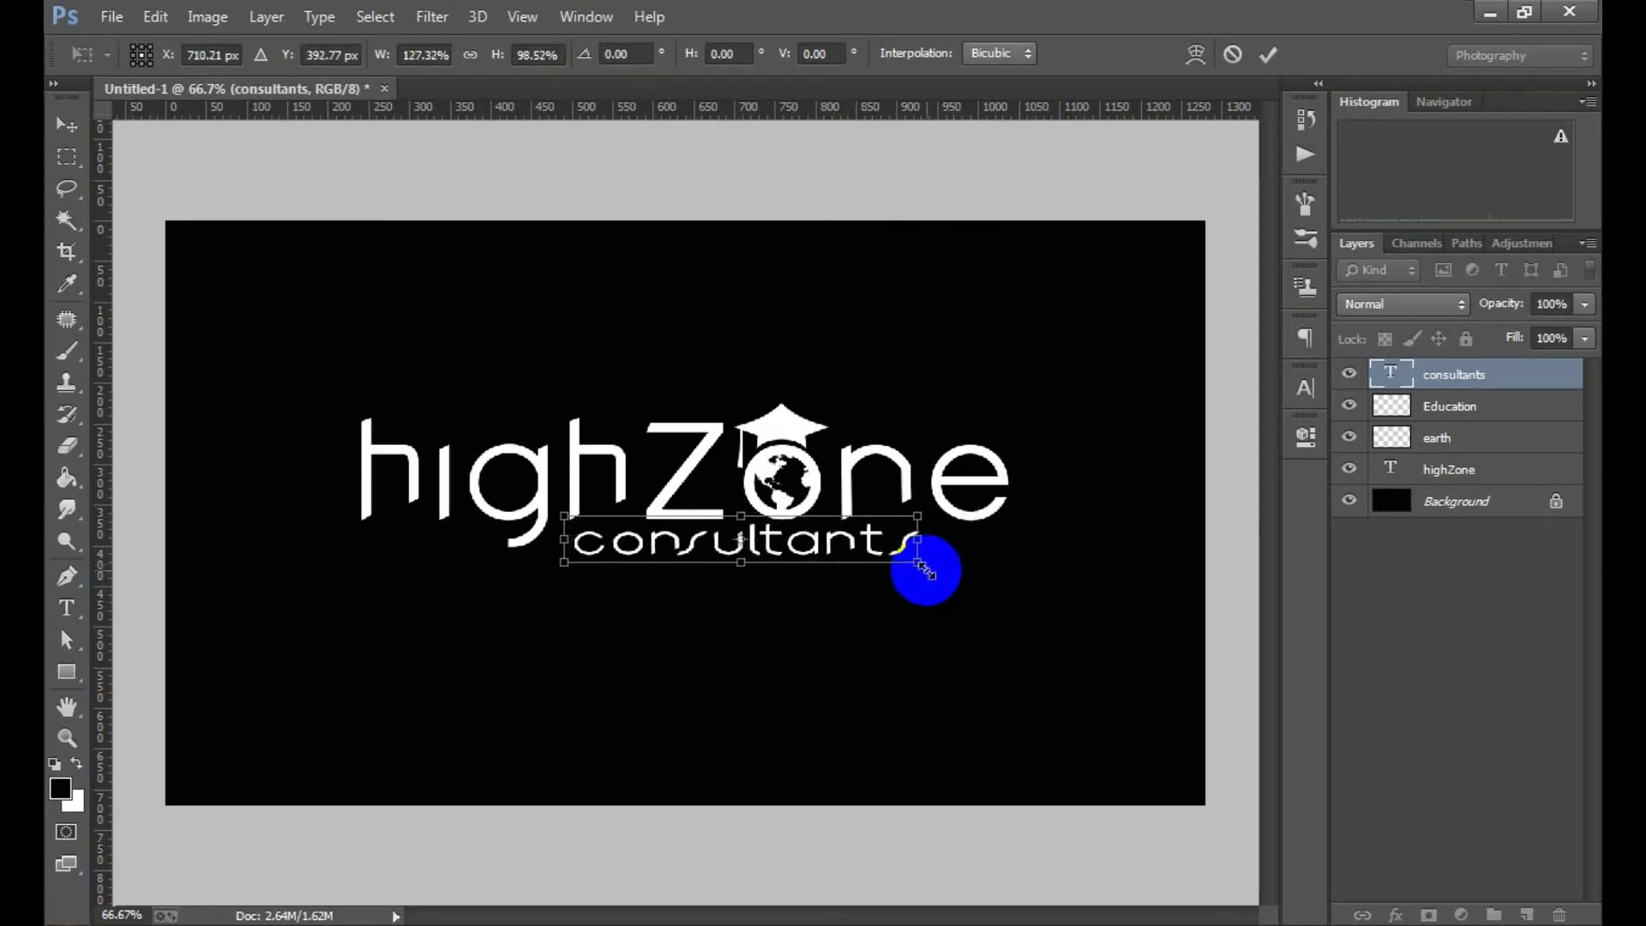
key("Left")
key("Left")
key("Left")
key("Left")
key("Left")
key("Left")
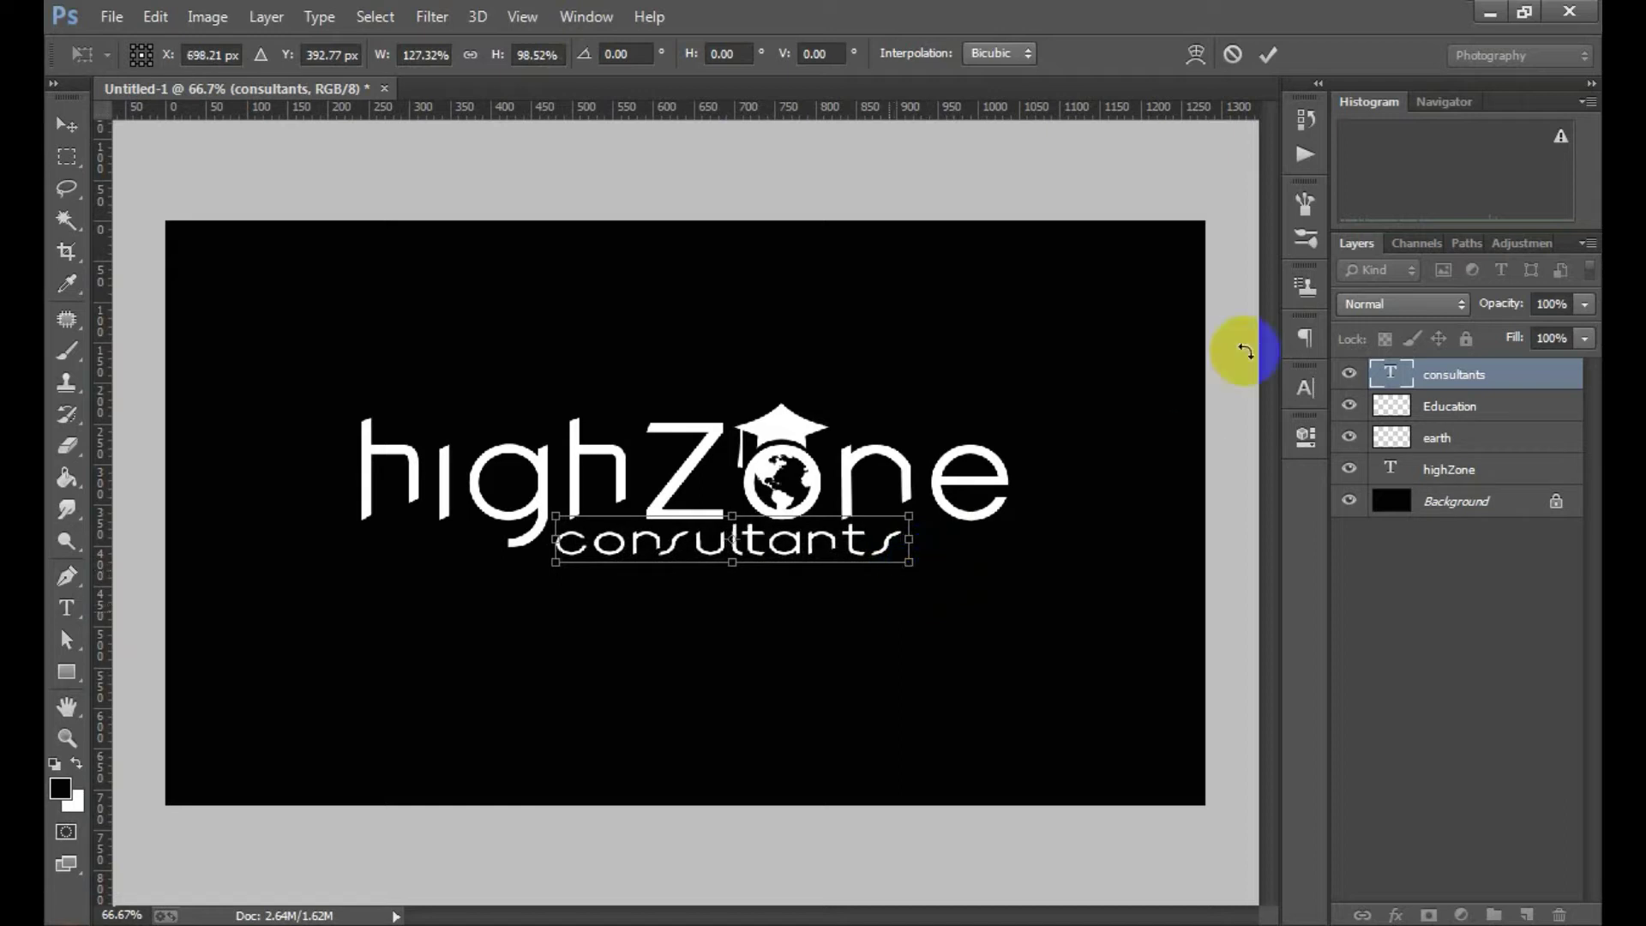
left_click(1267, 55)
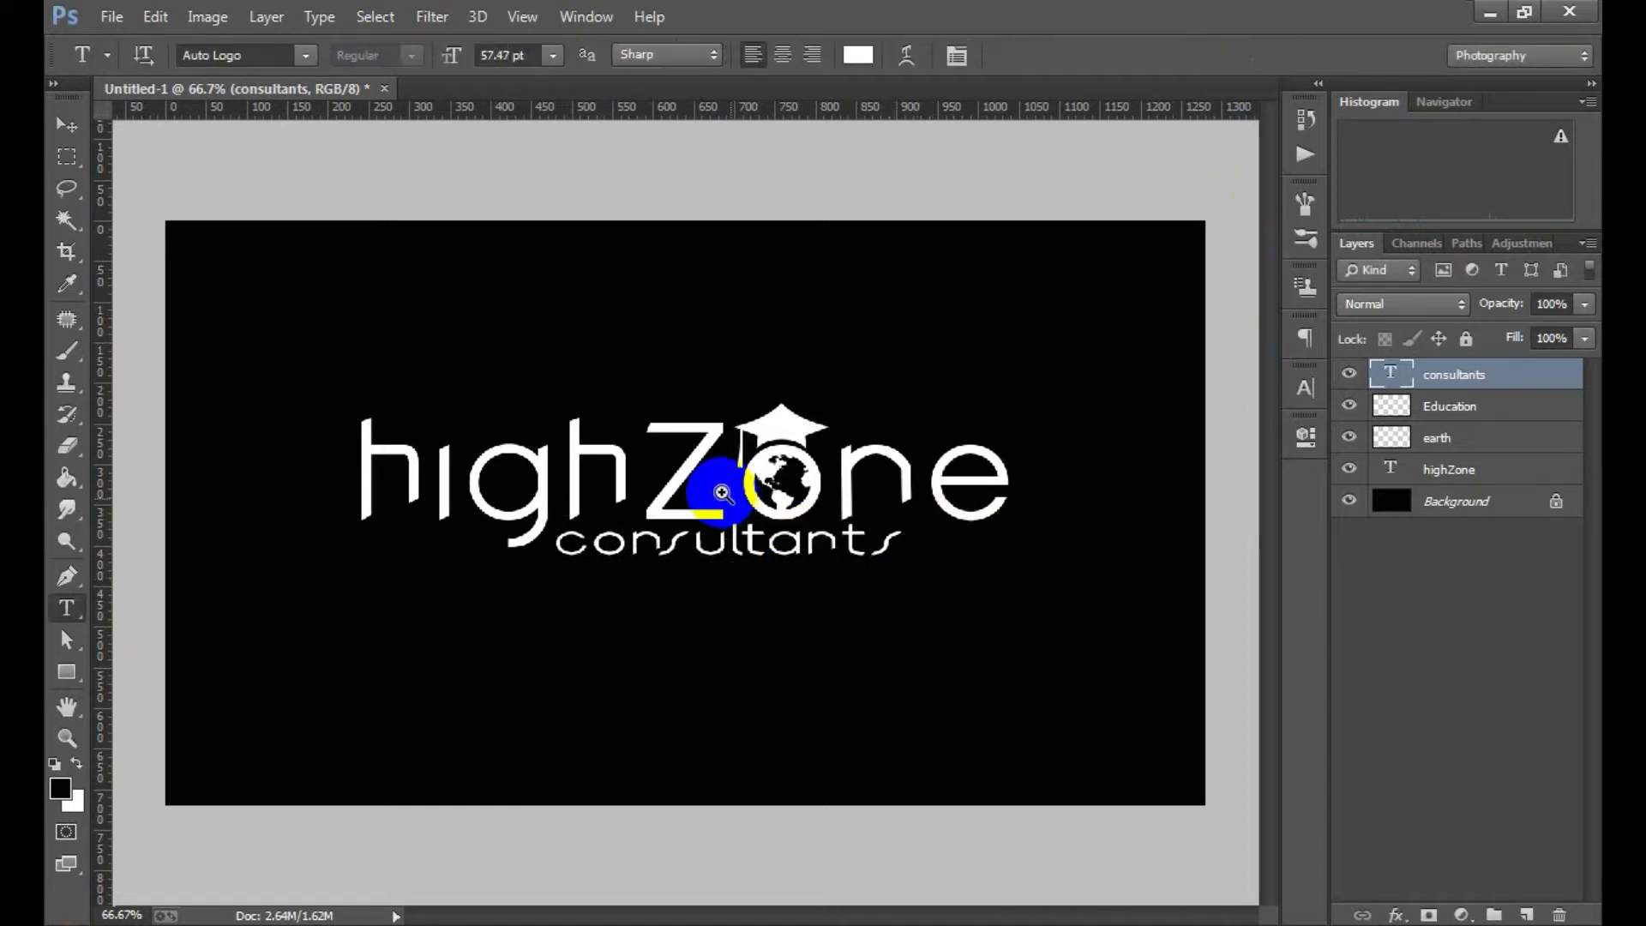
Step: Zoom in, check the consultants layer menu, and open its Character settings
key("ctrl+plus")
scroll(909, 572, "up", 2)
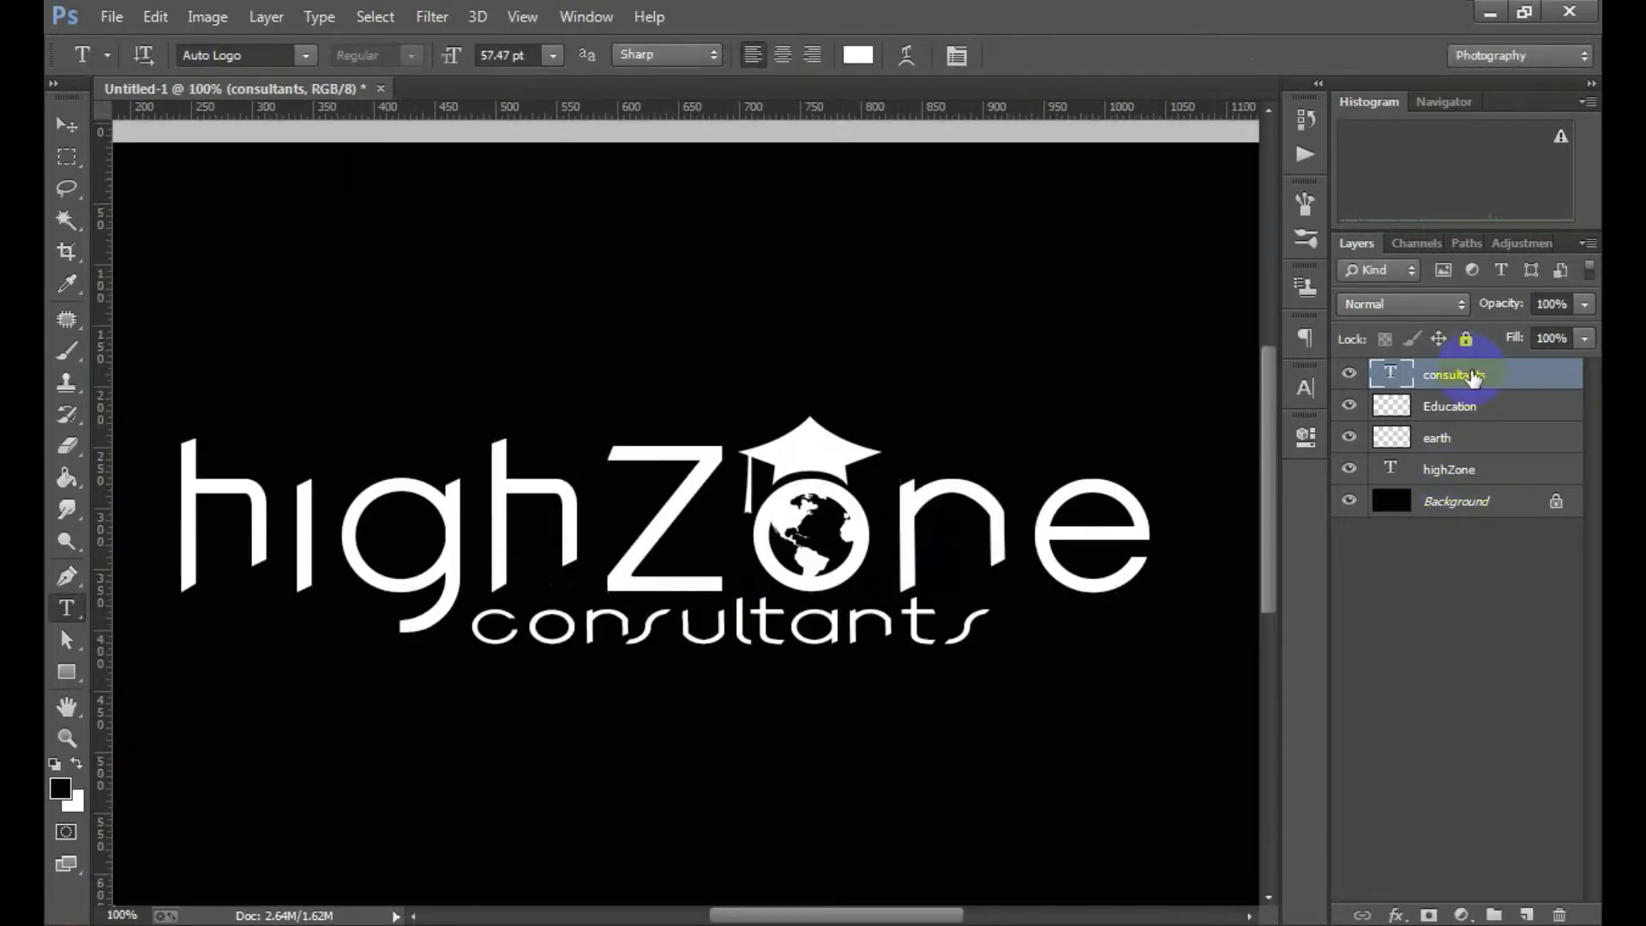
right_click(1468, 388)
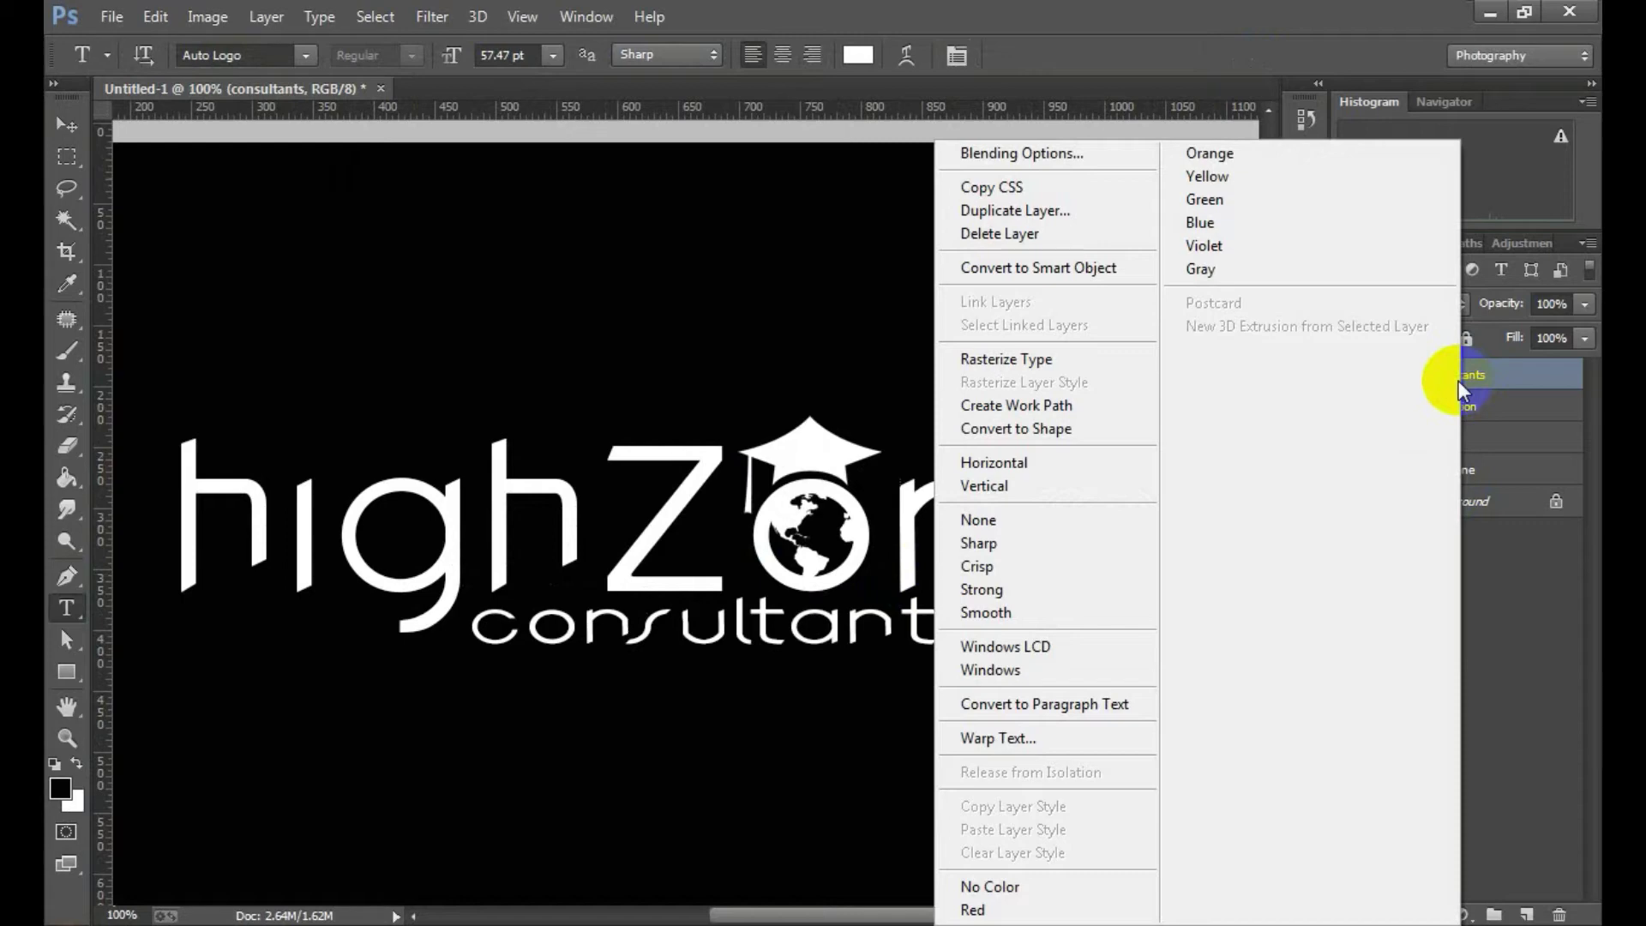
left_click(1505, 375)
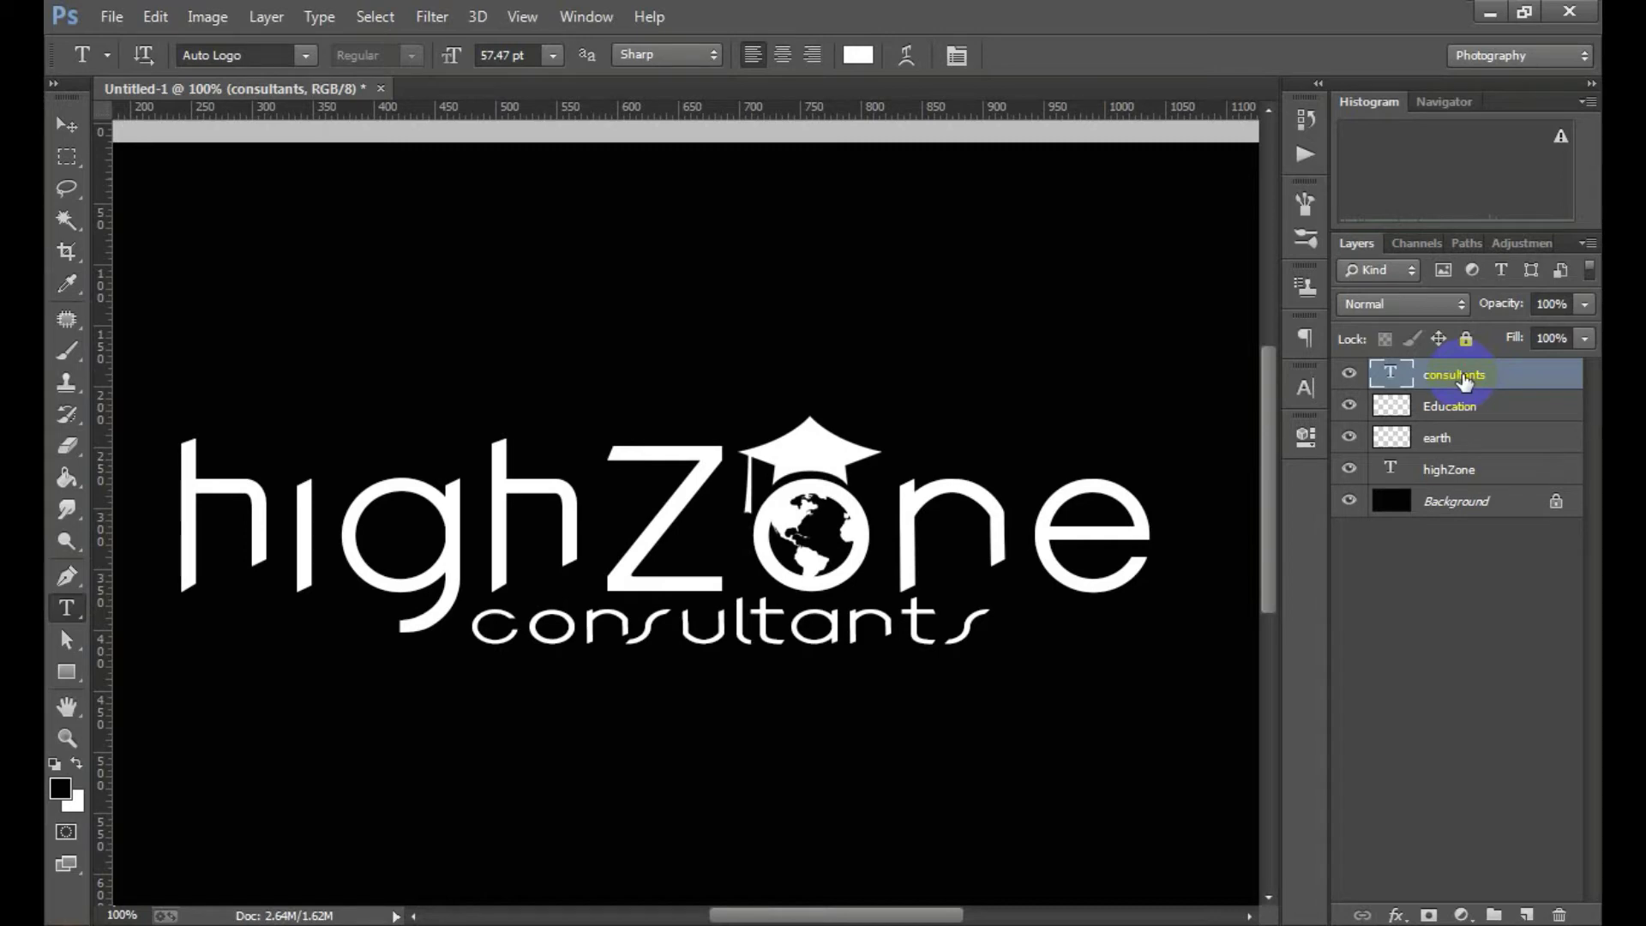
right_click(1471, 380)
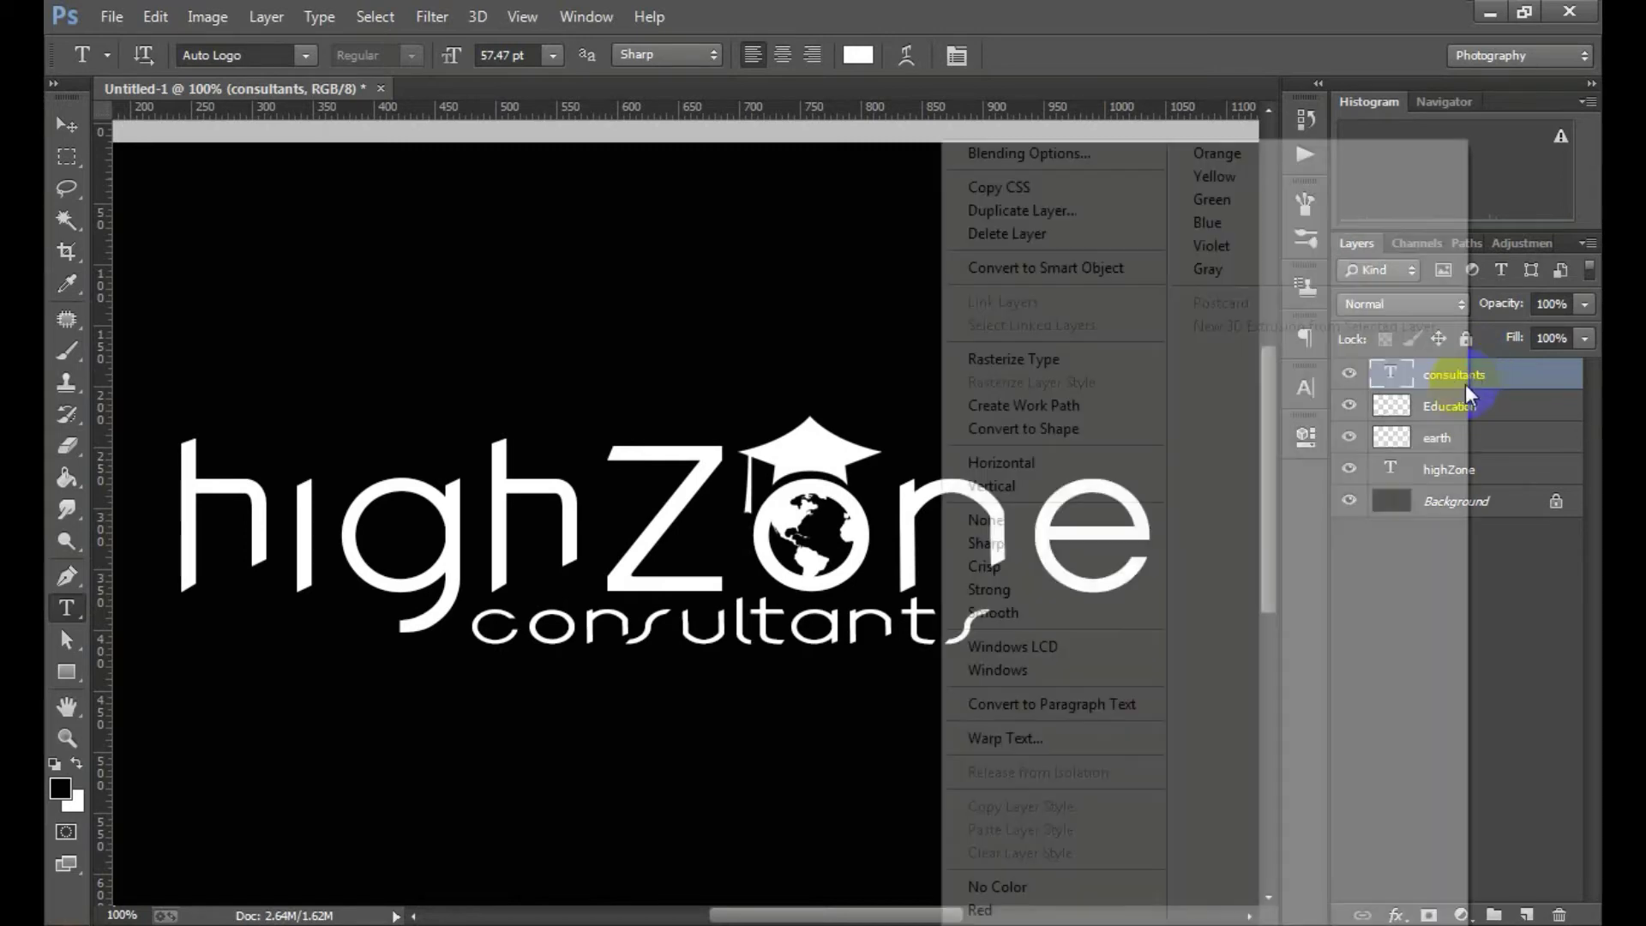
left_click(1493, 370)
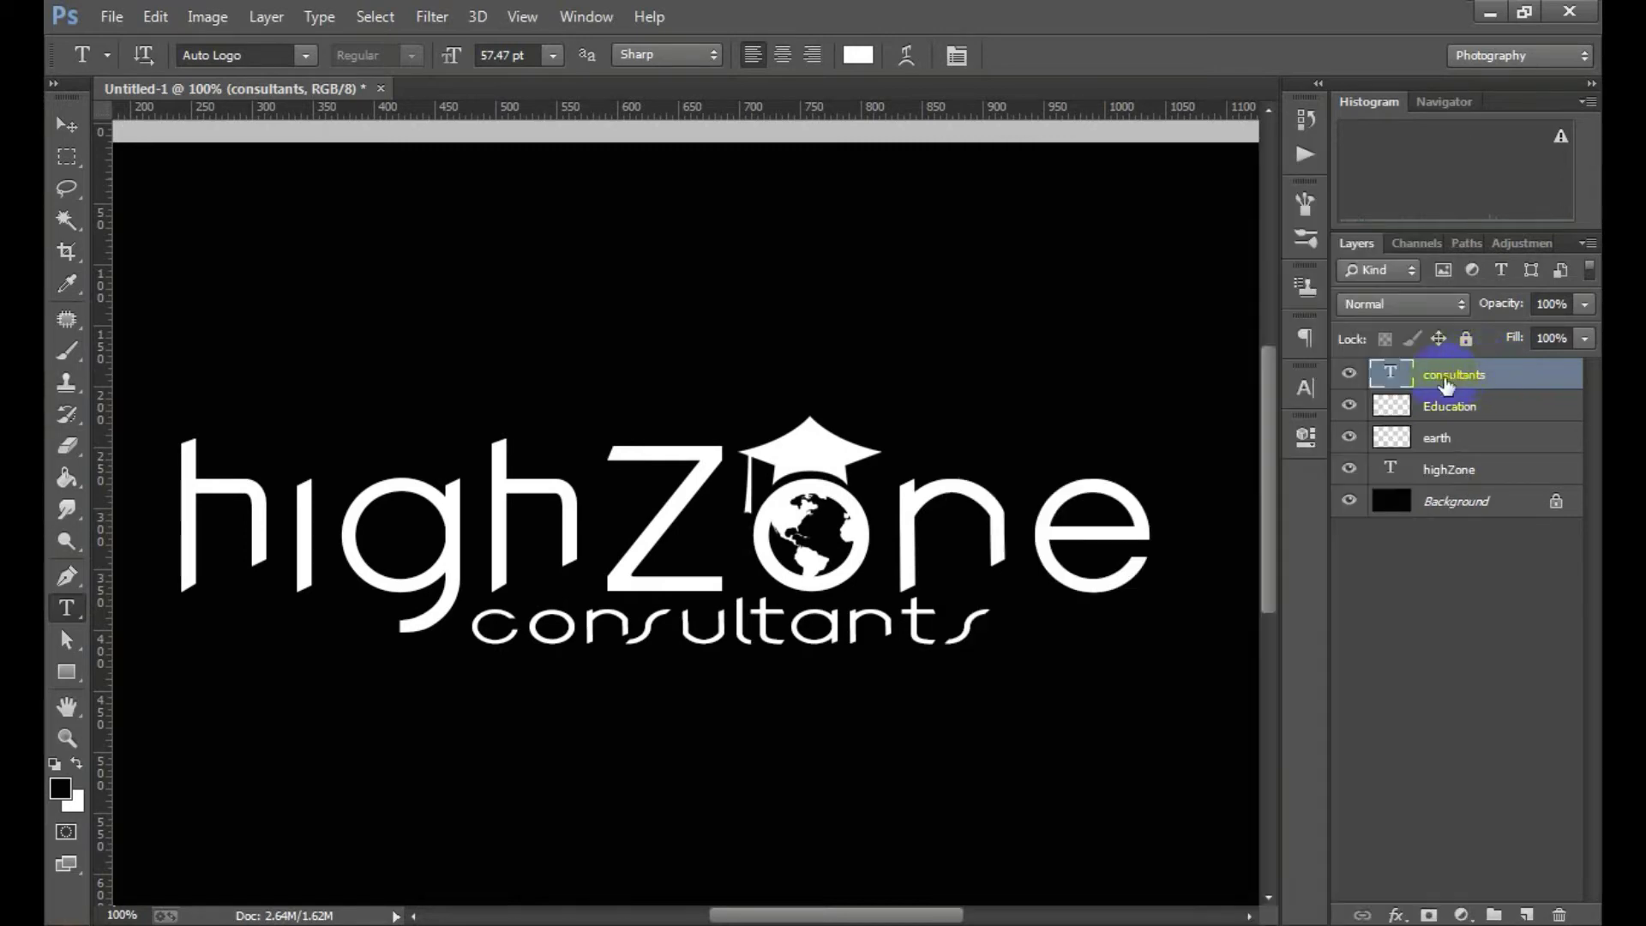
right_click(1438, 378)
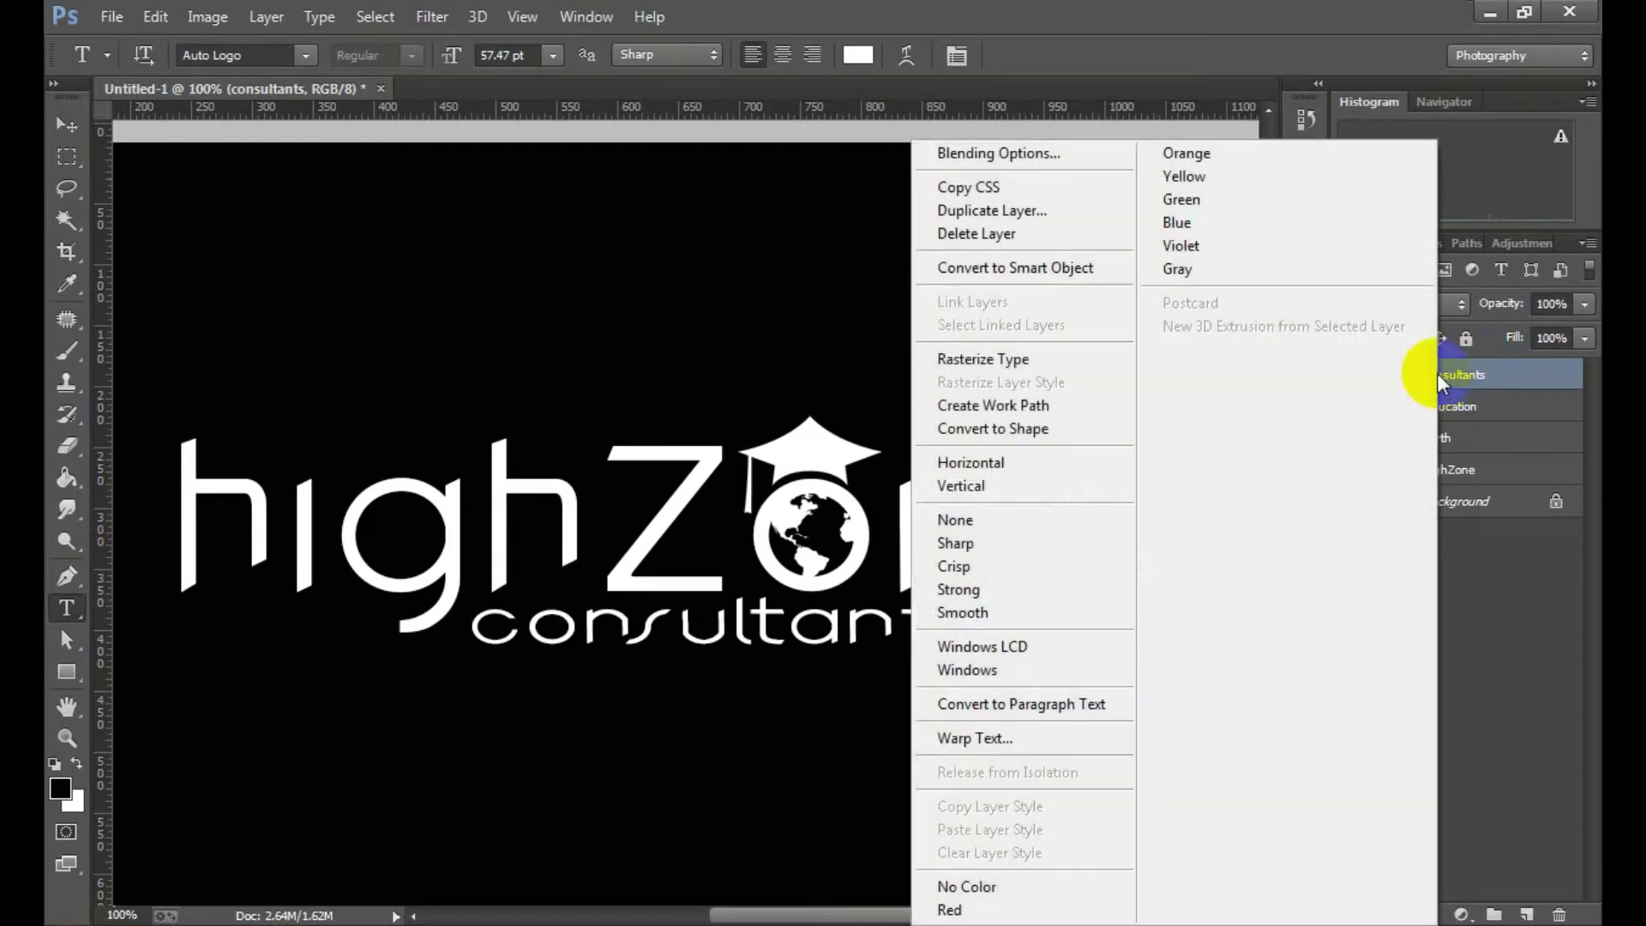
left_click(1506, 375)
left_click(1314, 390)
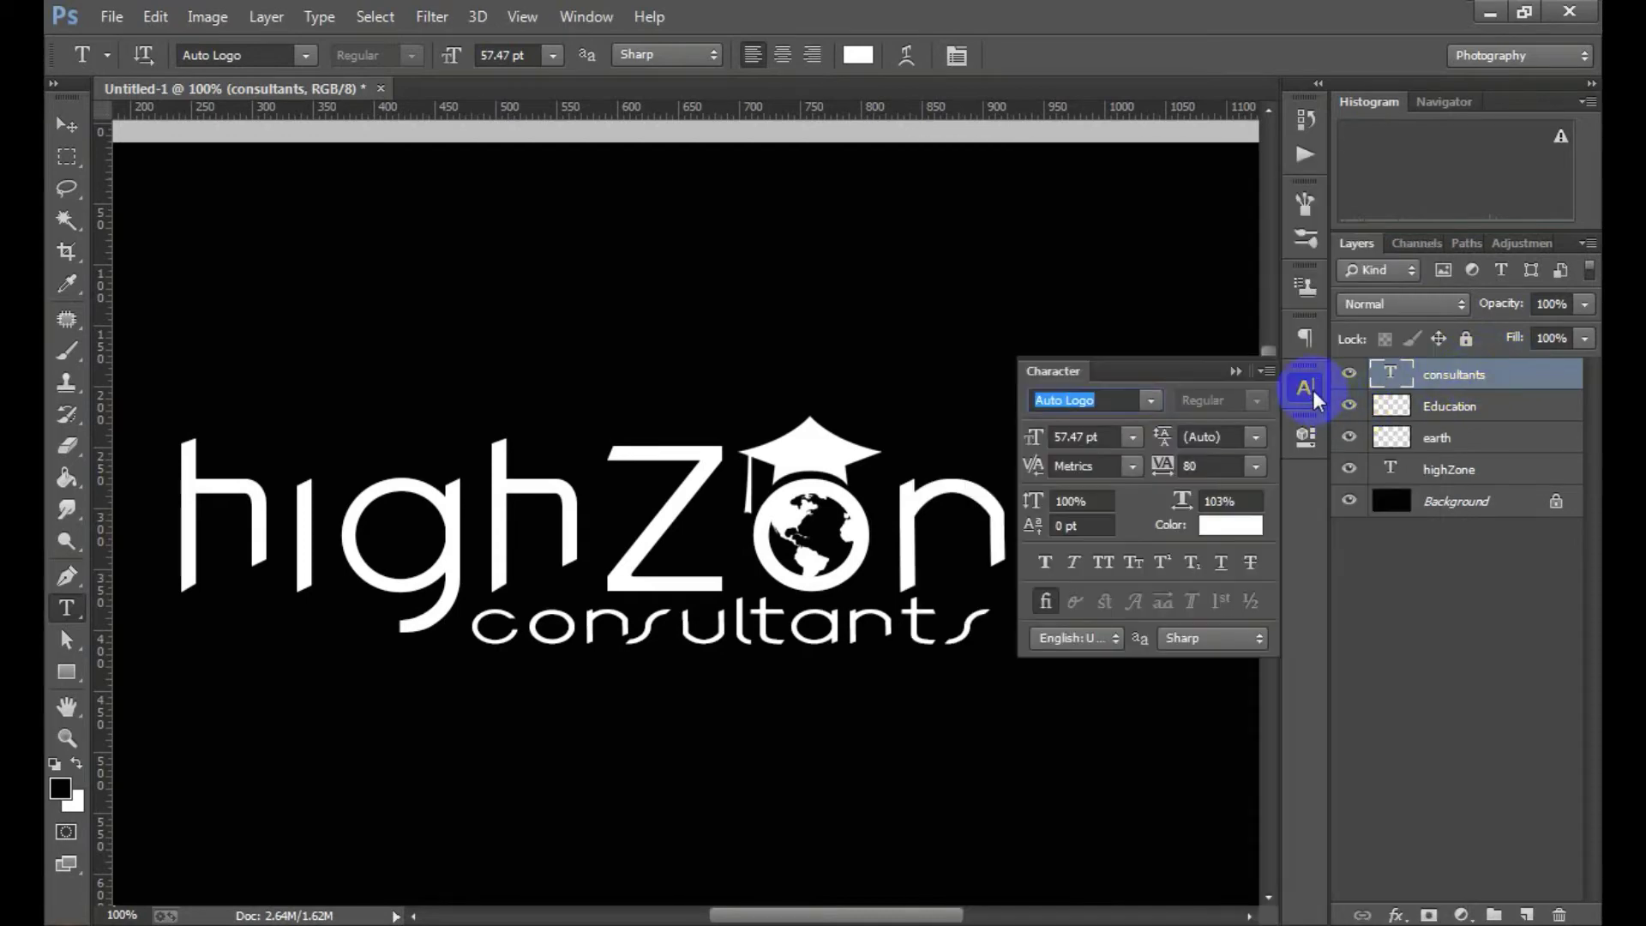
Step: Try Bookman Old Style and Kalinga fonts on the consultants text
left_click(1147, 403)
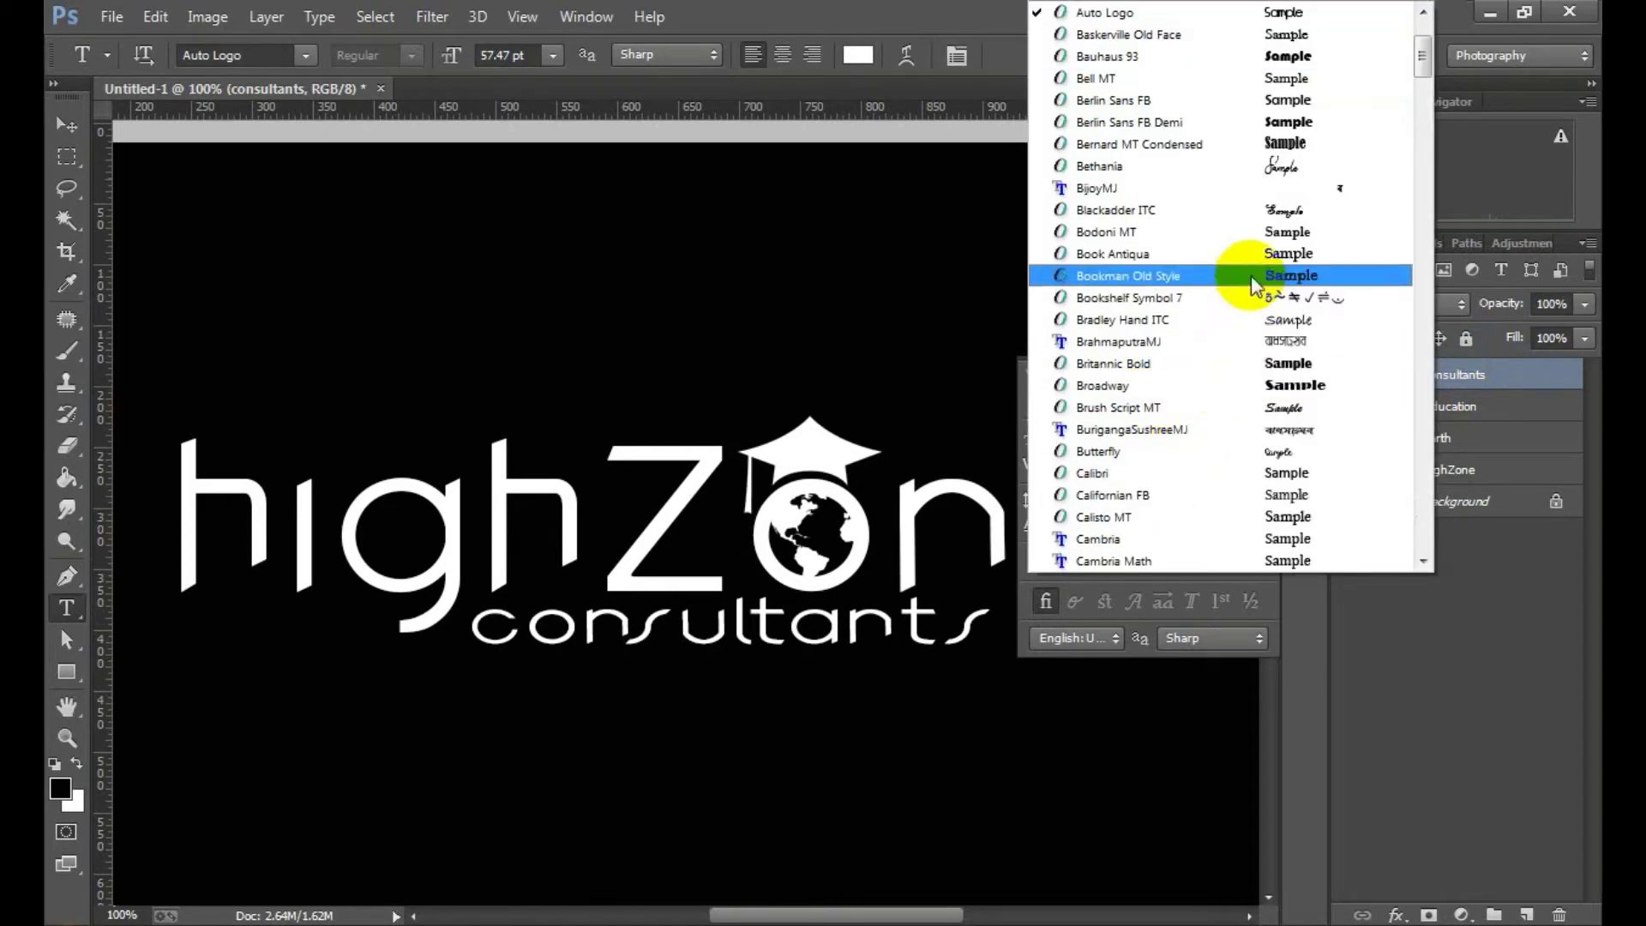
left_click(1252, 273)
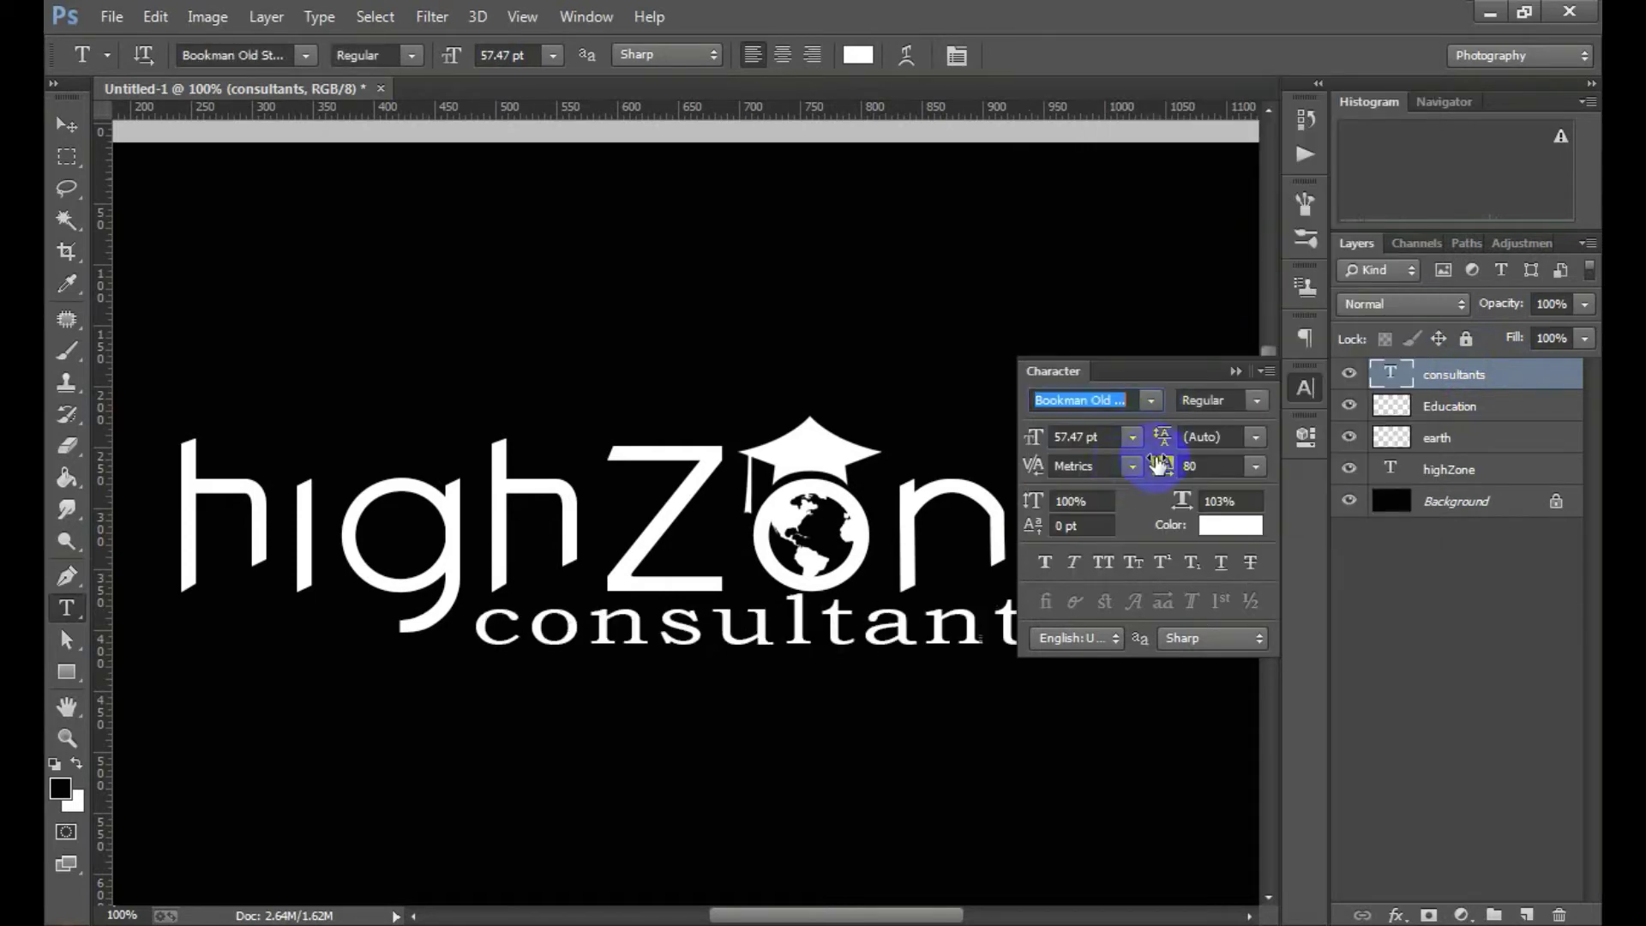
left_click(1157, 460)
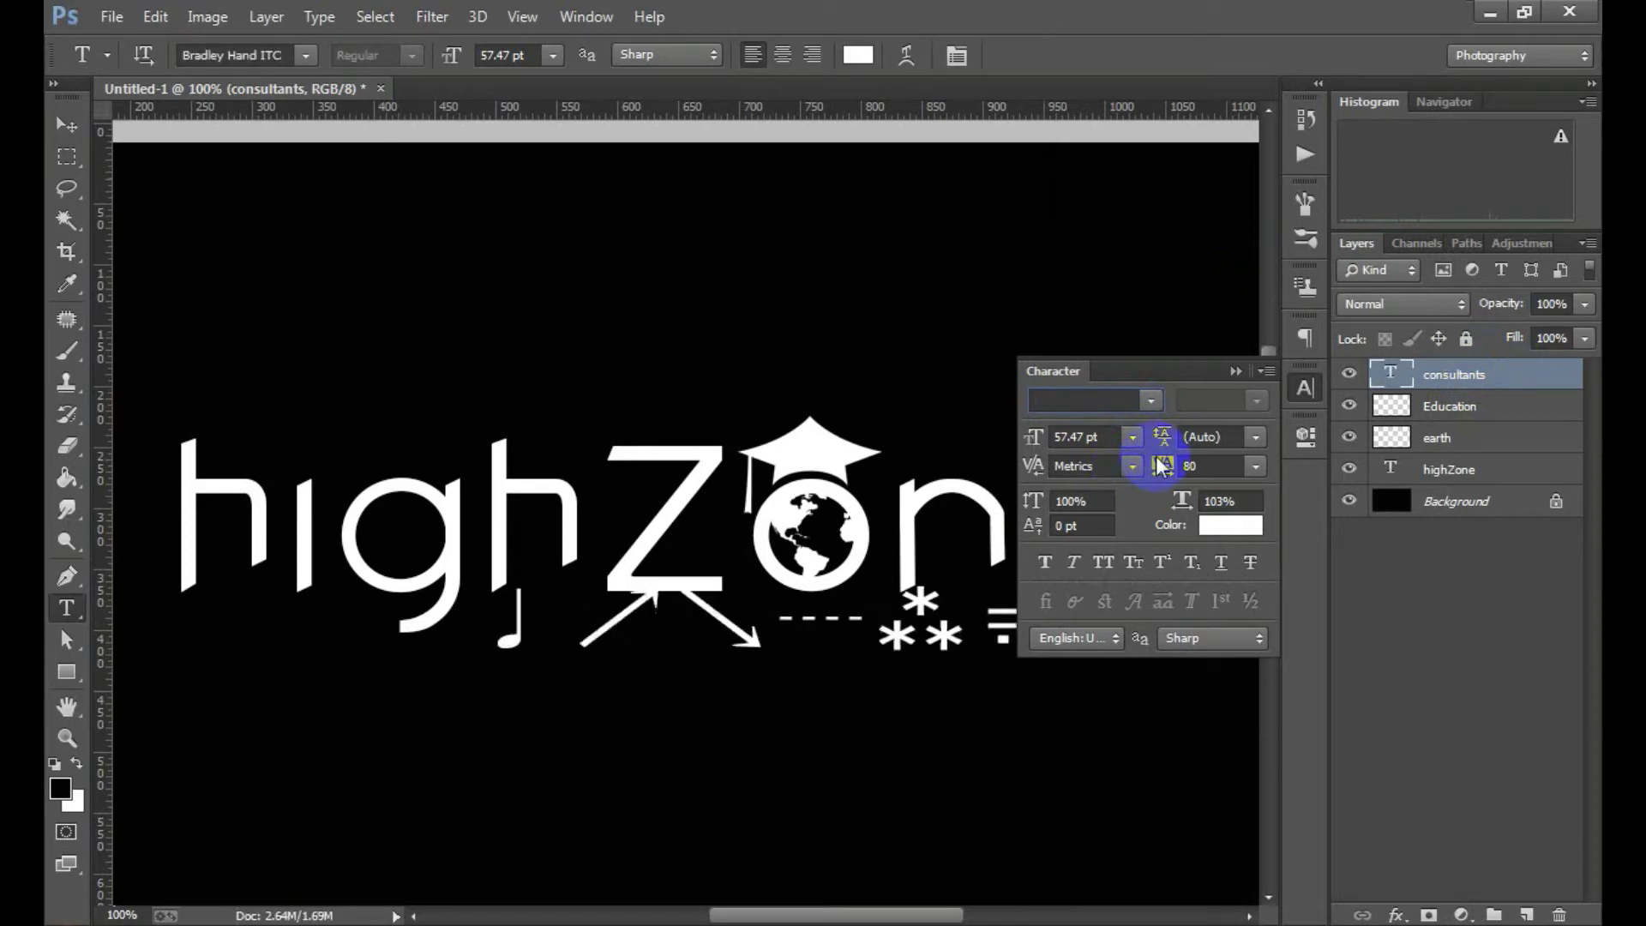
left_click(1155, 401)
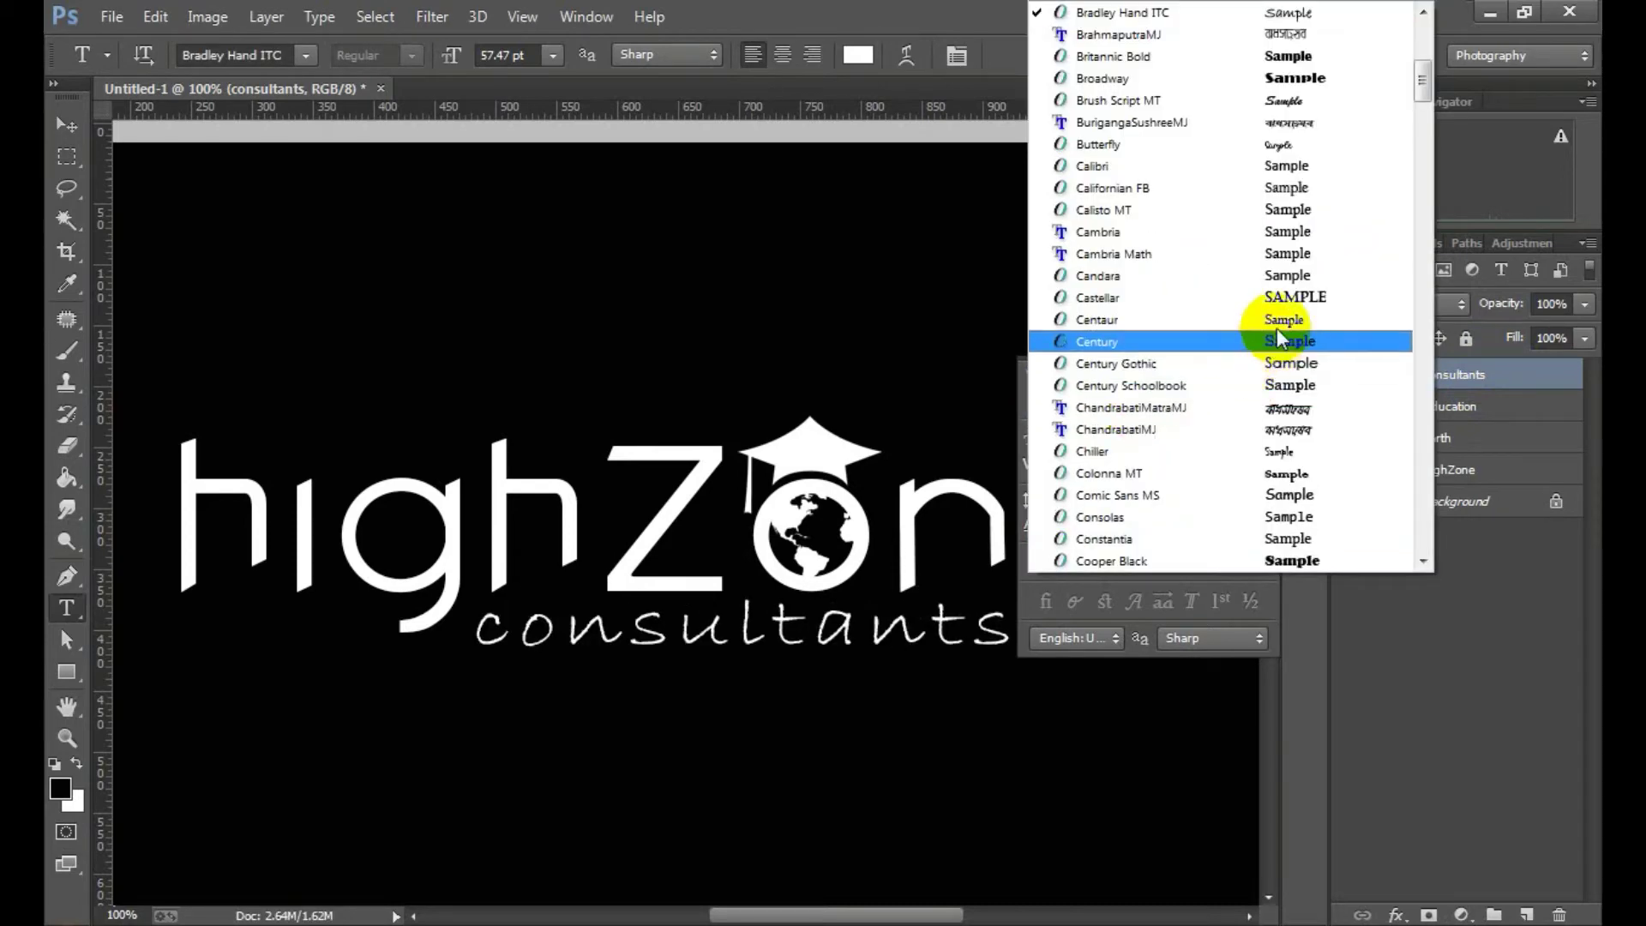
scroll(1321, 377, "down", 1)
scroll(1314, 425, "down", 3)
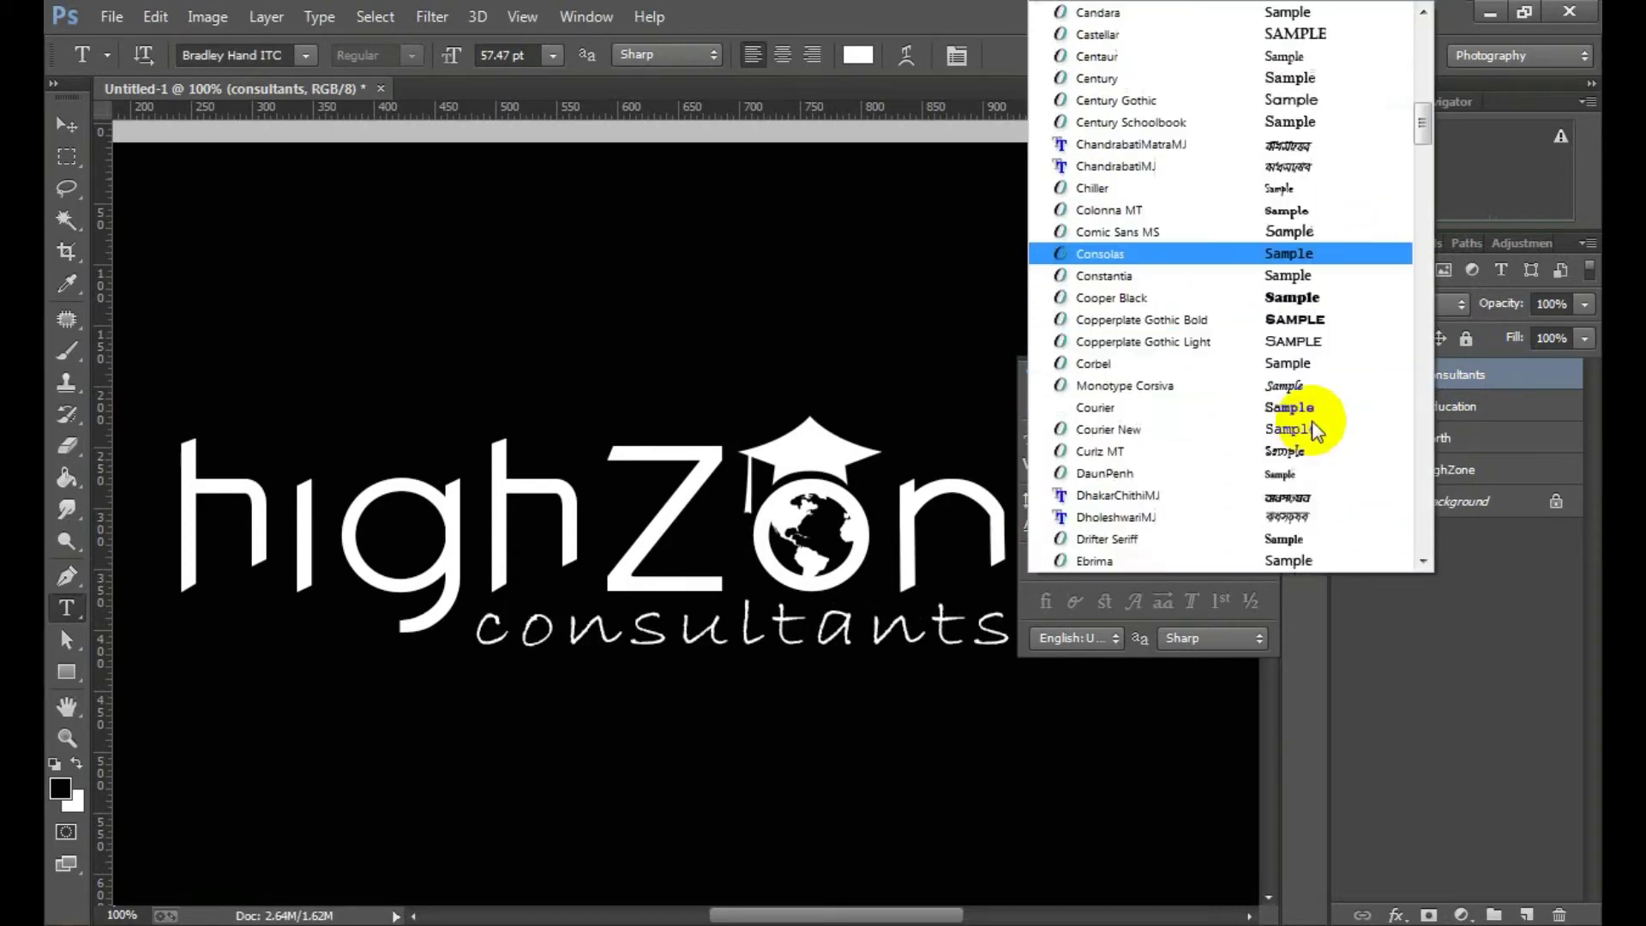
scroll(1314, 426, "down", 5)
scroll(1313, 426, "down", 6)
scroll(1314, 427, "down", 3)
scroll(1313, 426, "down", 4)
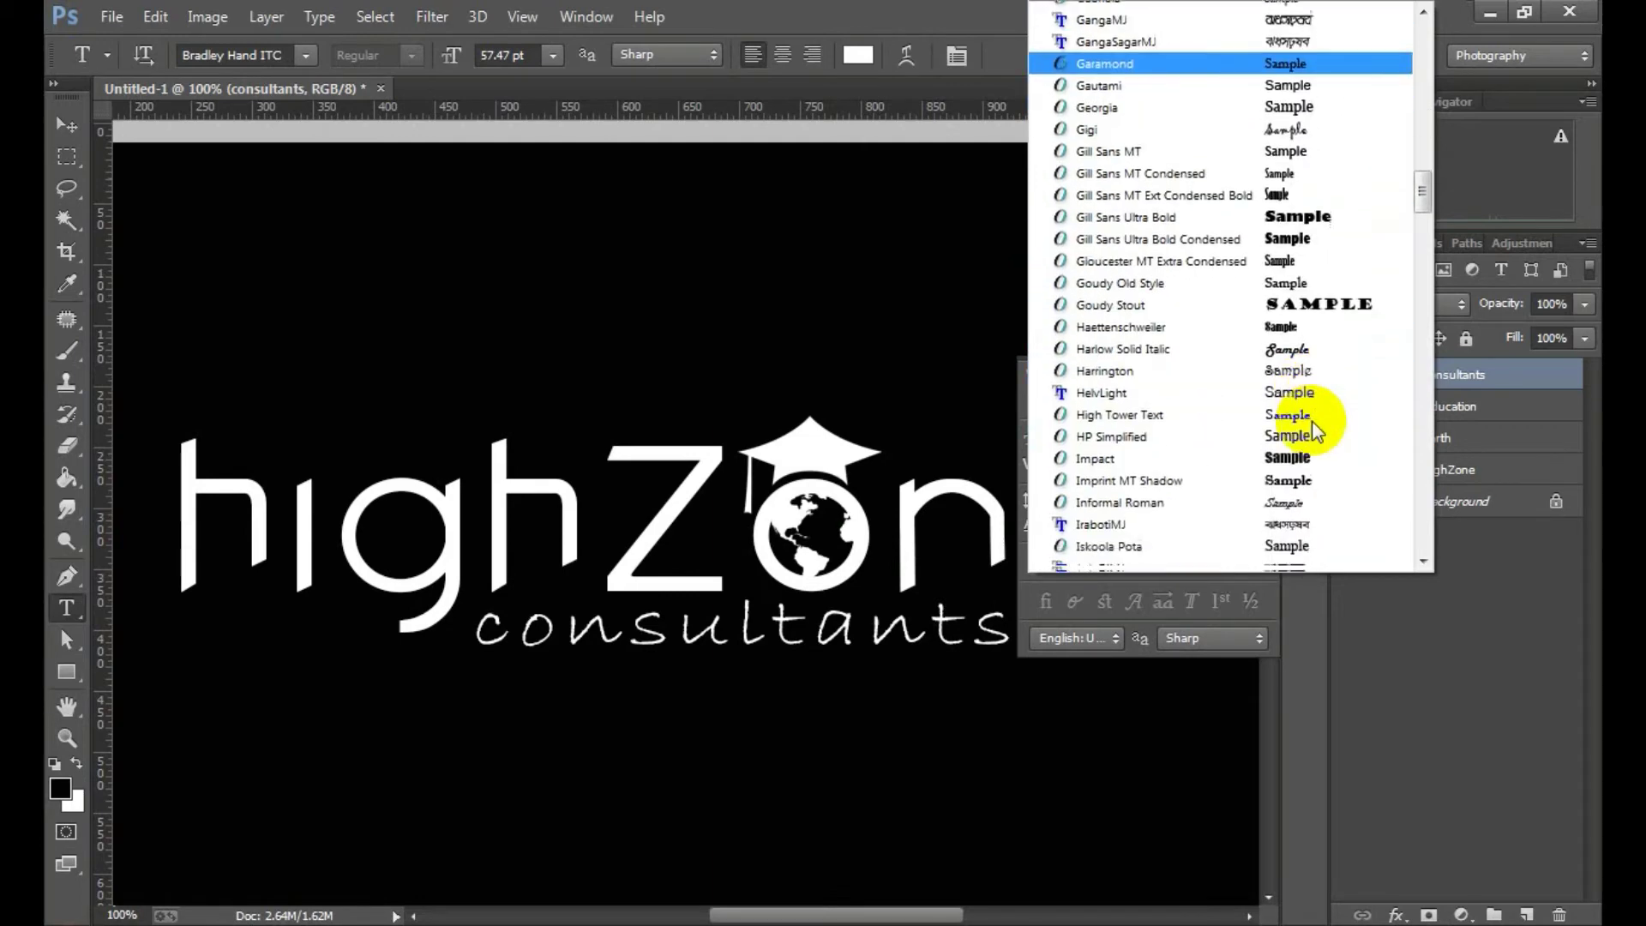
scroll(1316, 433, "down", 1)
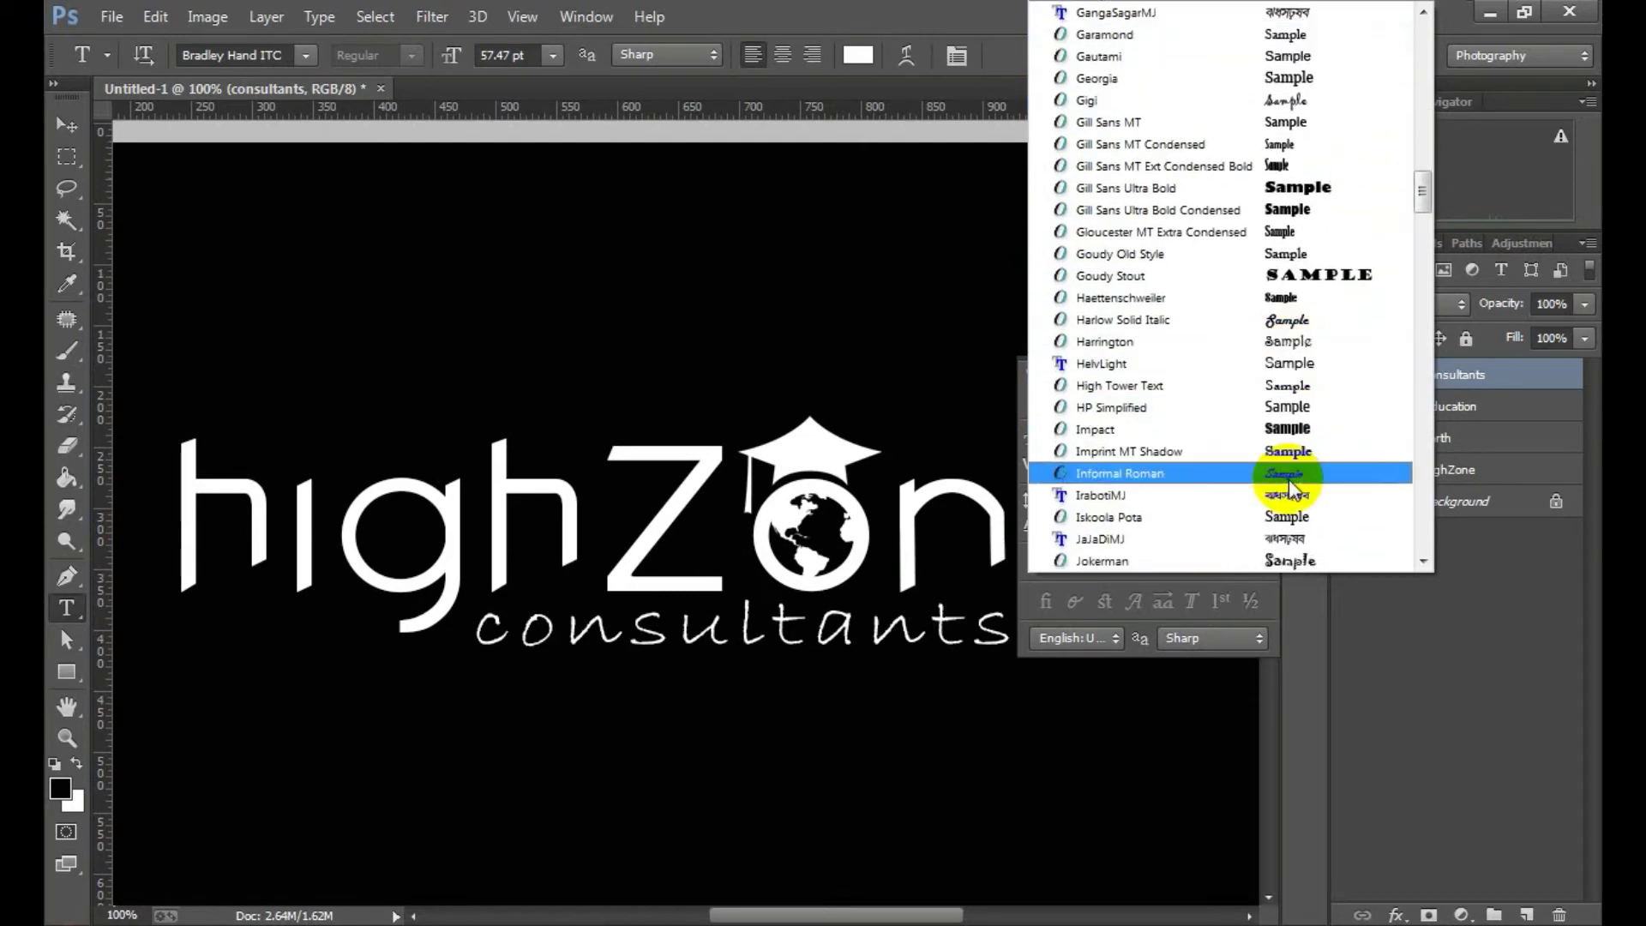
scroll(1290, 480, "down", 2)
scroll(1303, 420, "down", 2)
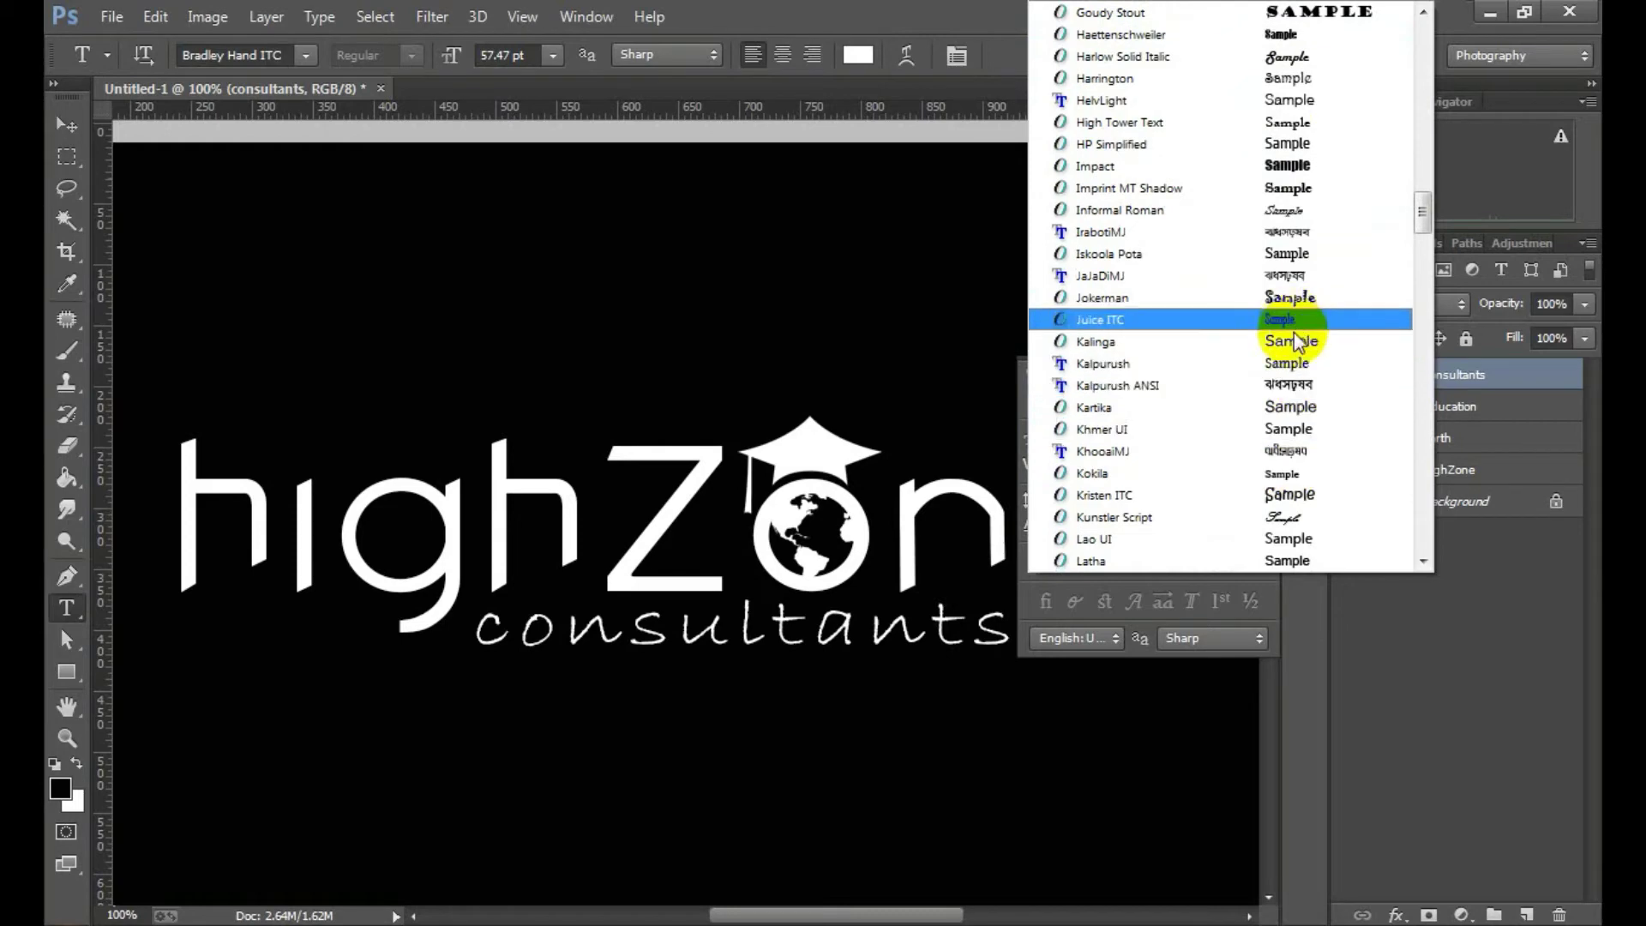
left_click(1279, 343)
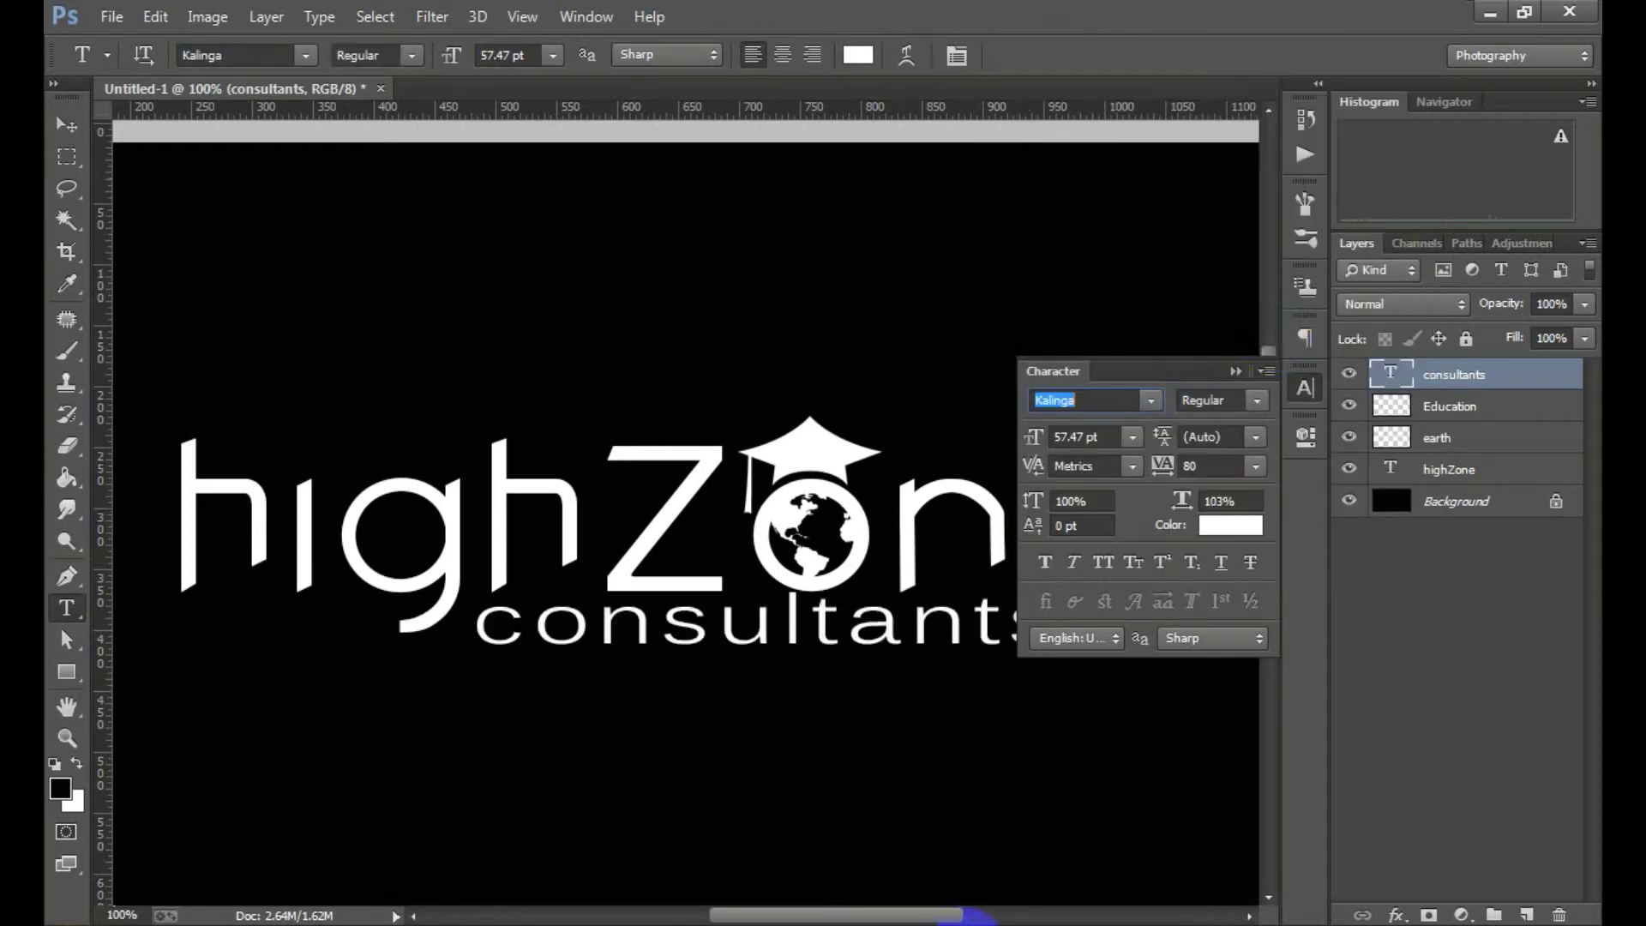
type("f")
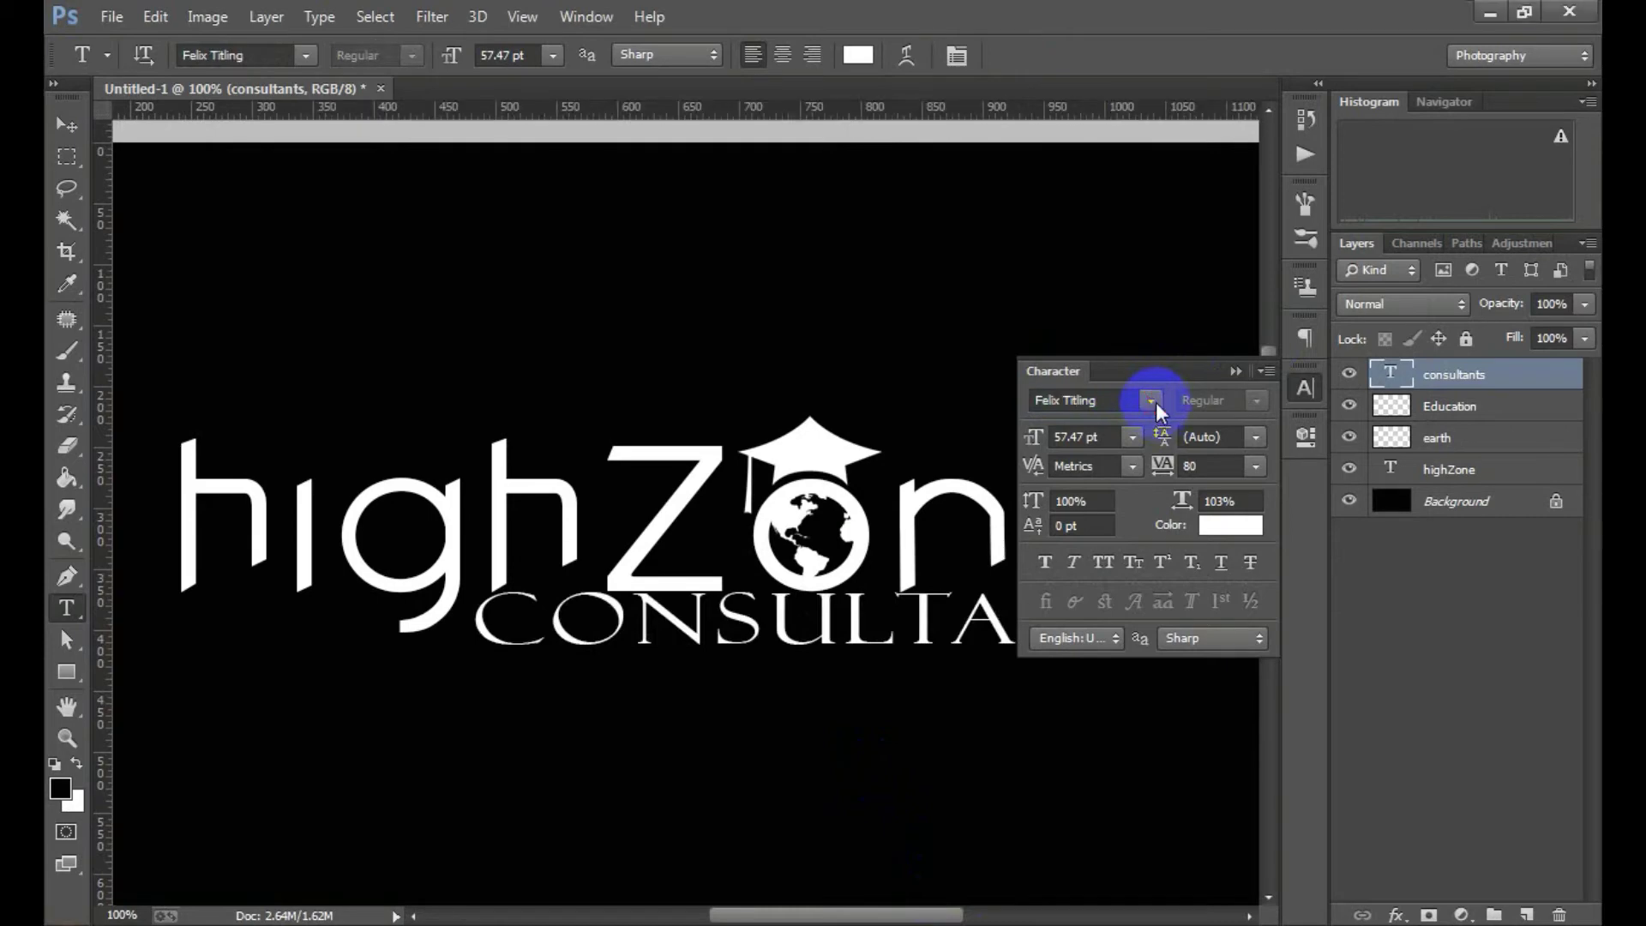
Step: Apply the Fast Hand font and scale 'consultants' down to about 41.6 pt
left_click(1153, 401)
scroll(1238, 65, "up", 1)
scroll(1235, 69, "up", 2)
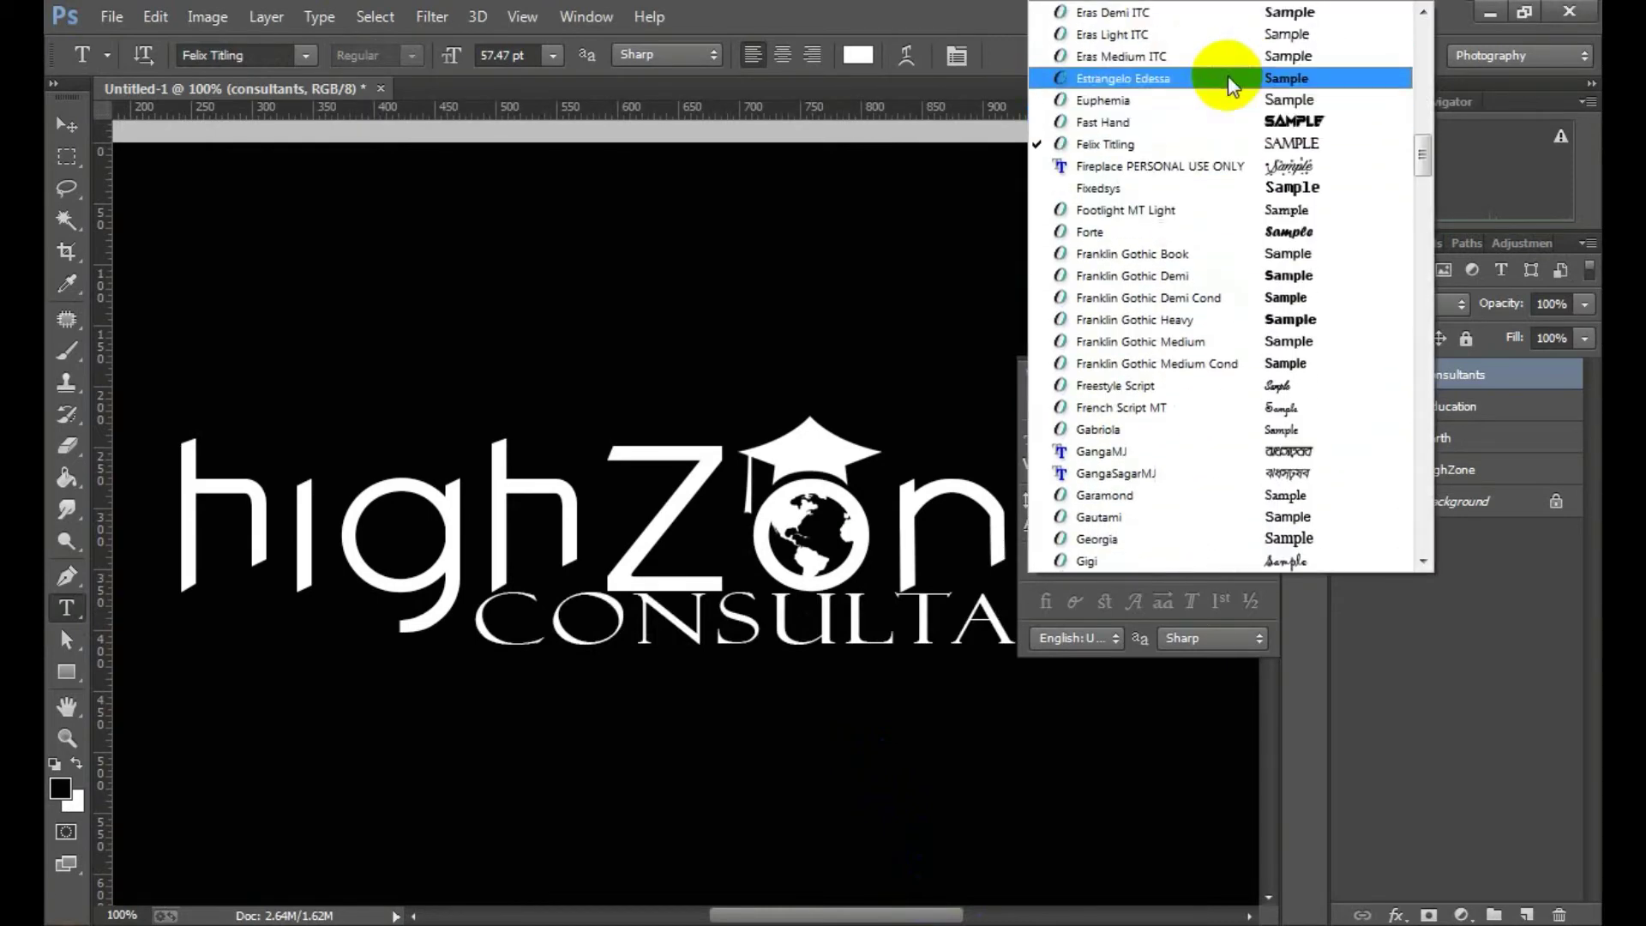
left_click(1226, 121)
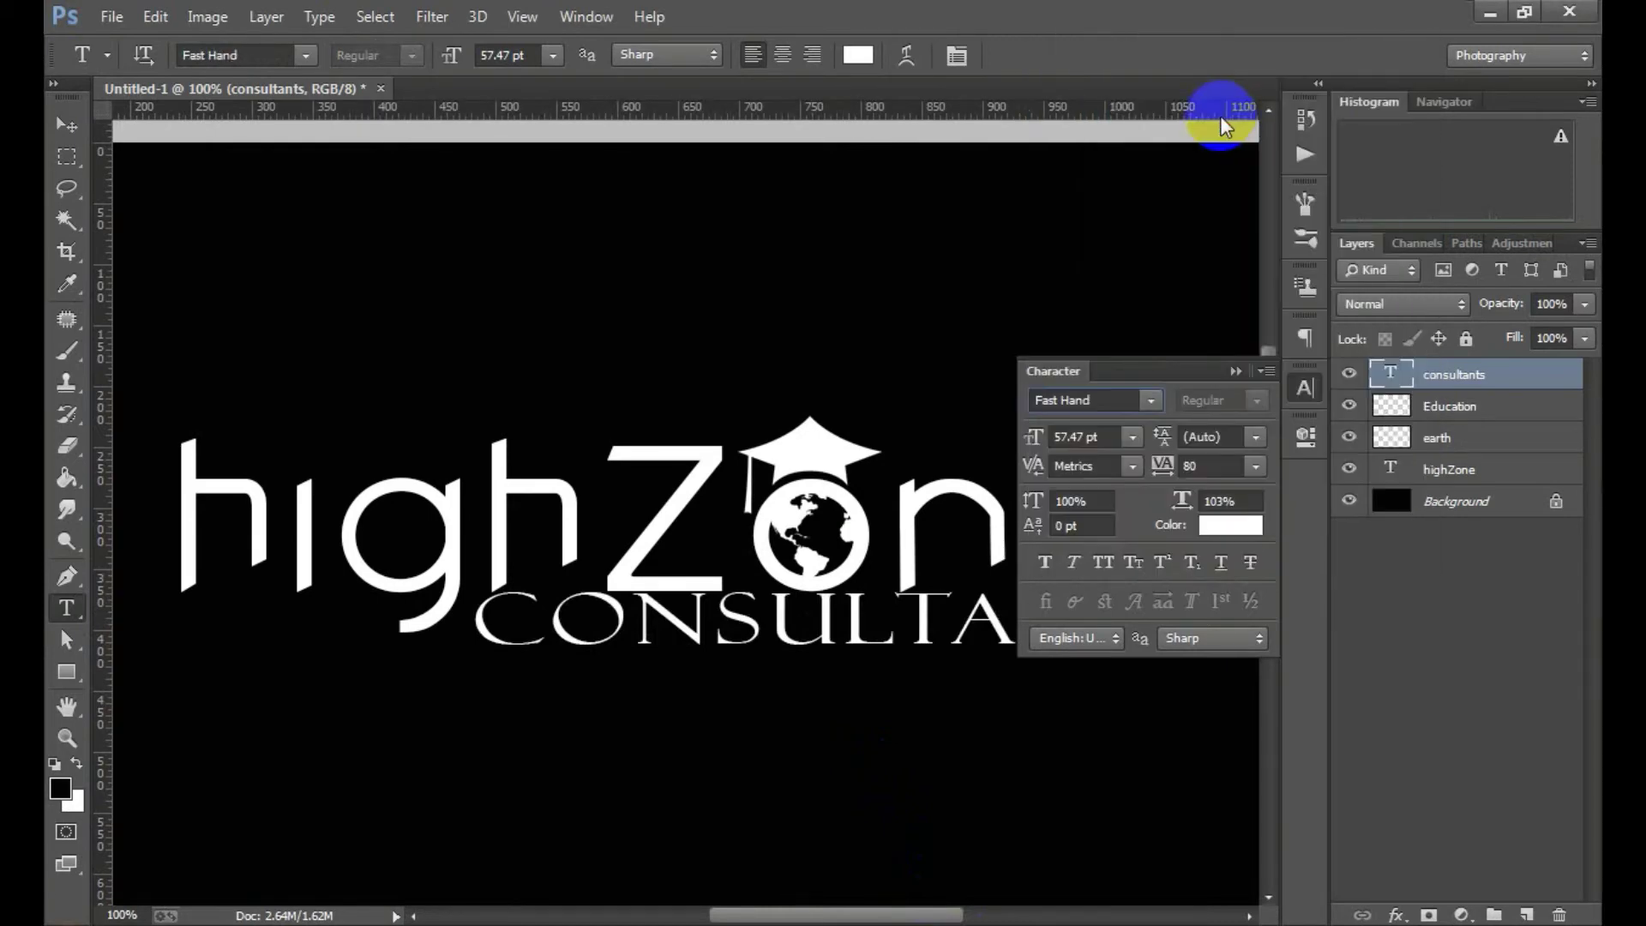
left_click(1234, 372)
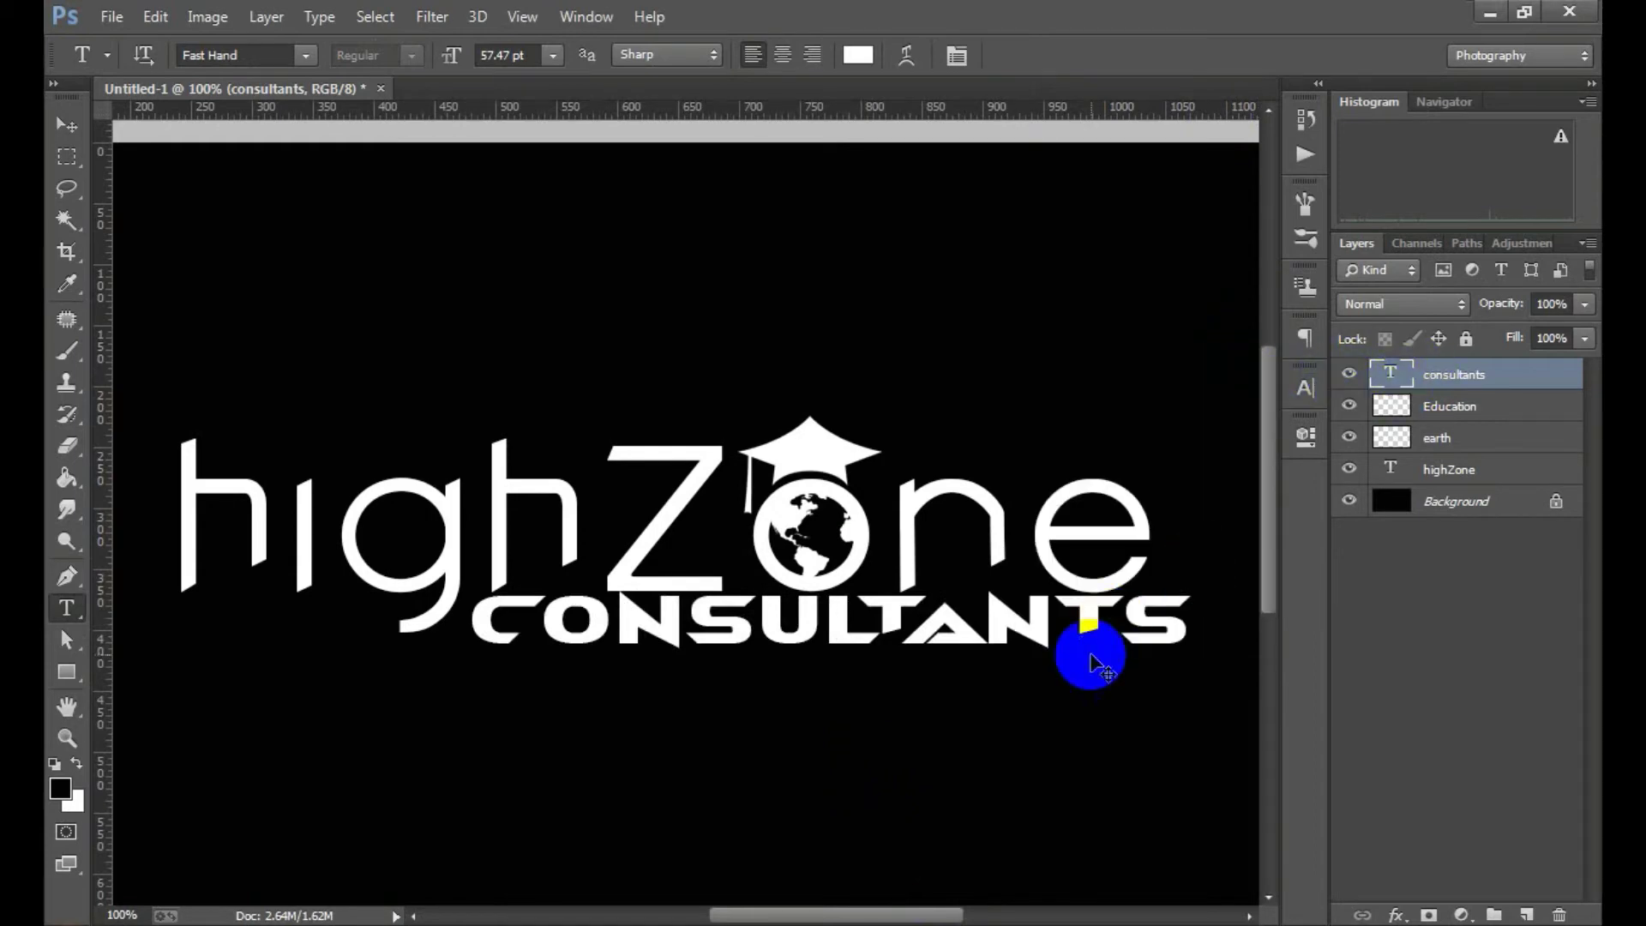
key("ctrl+t")
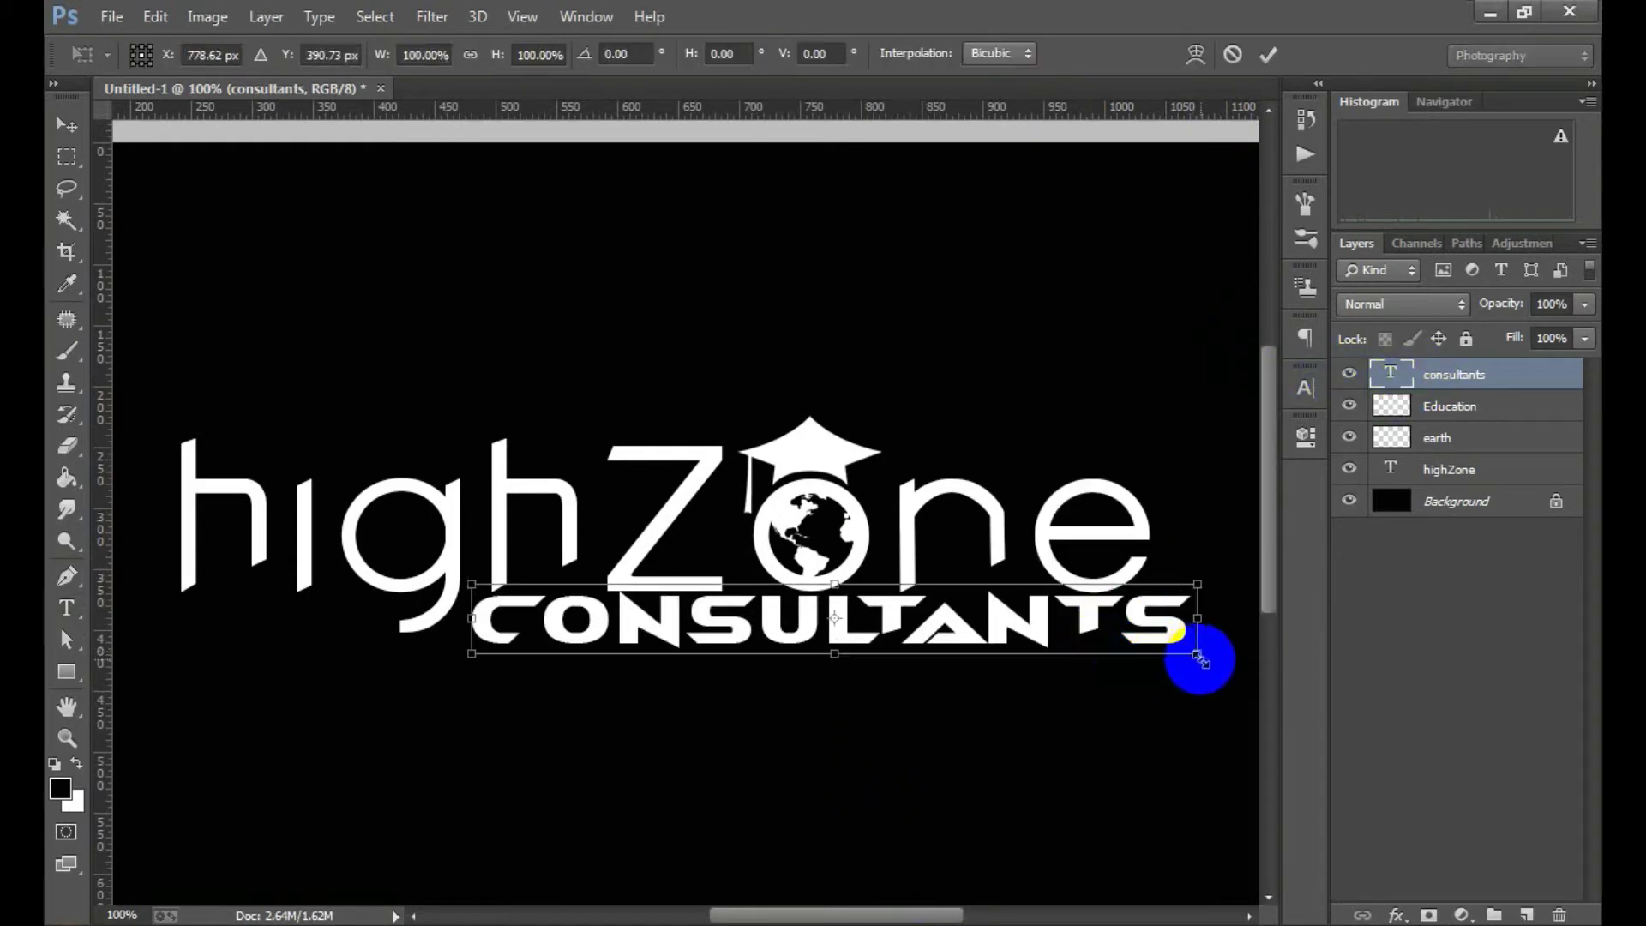
left_click_drag(1200, 658, 954, 625)
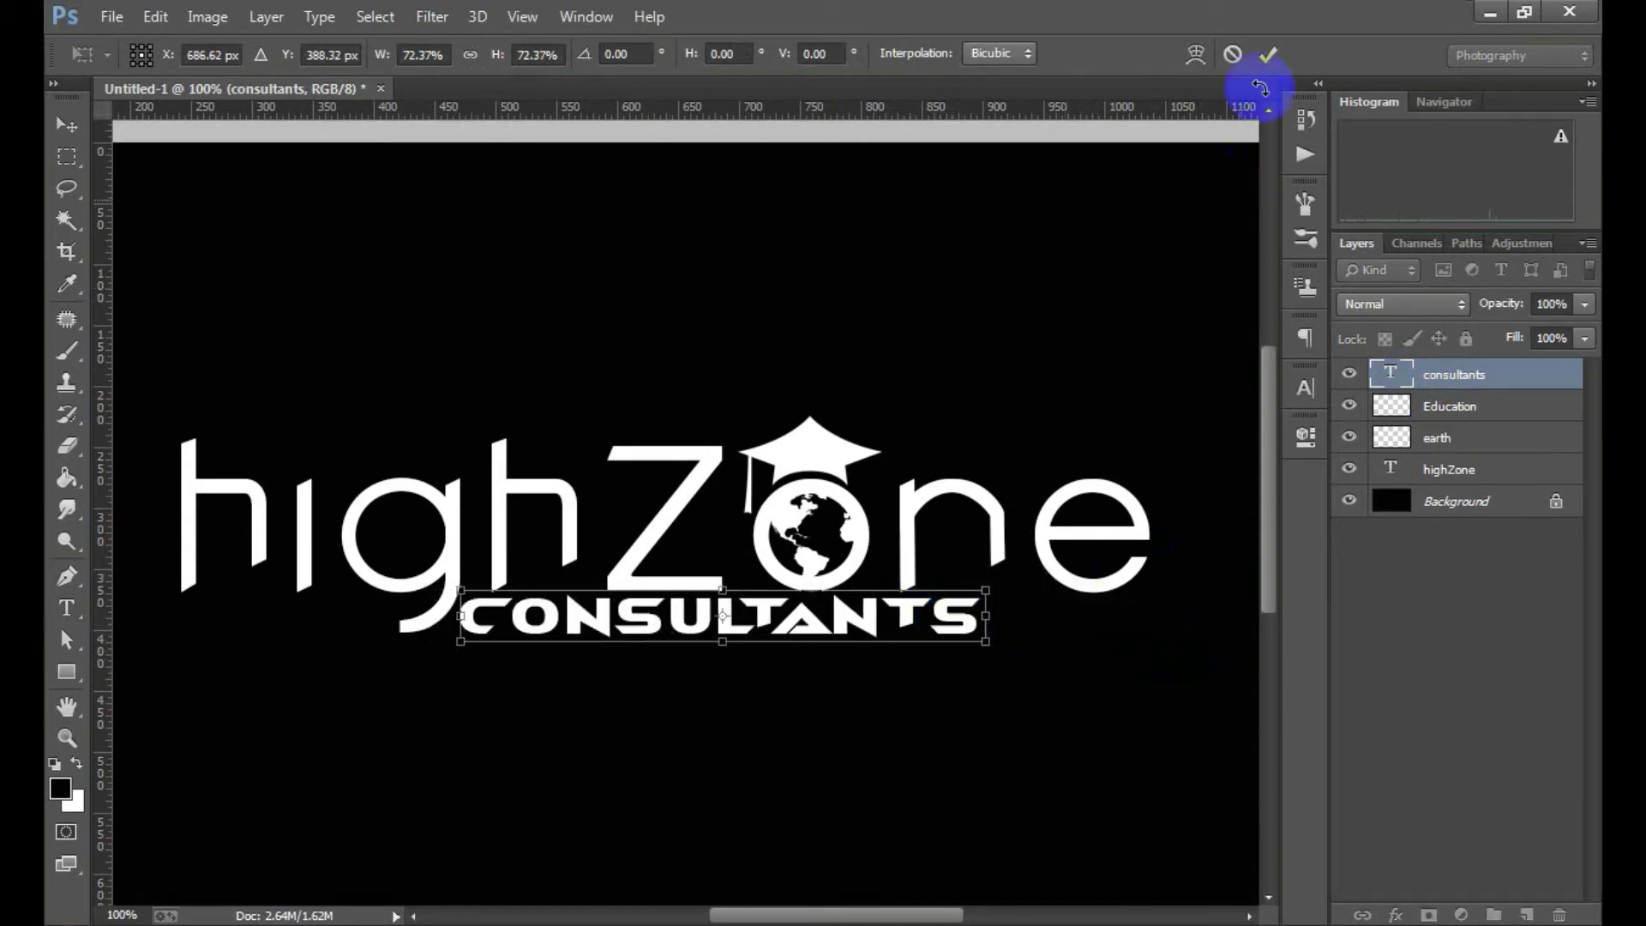
left_click(1270, 55)
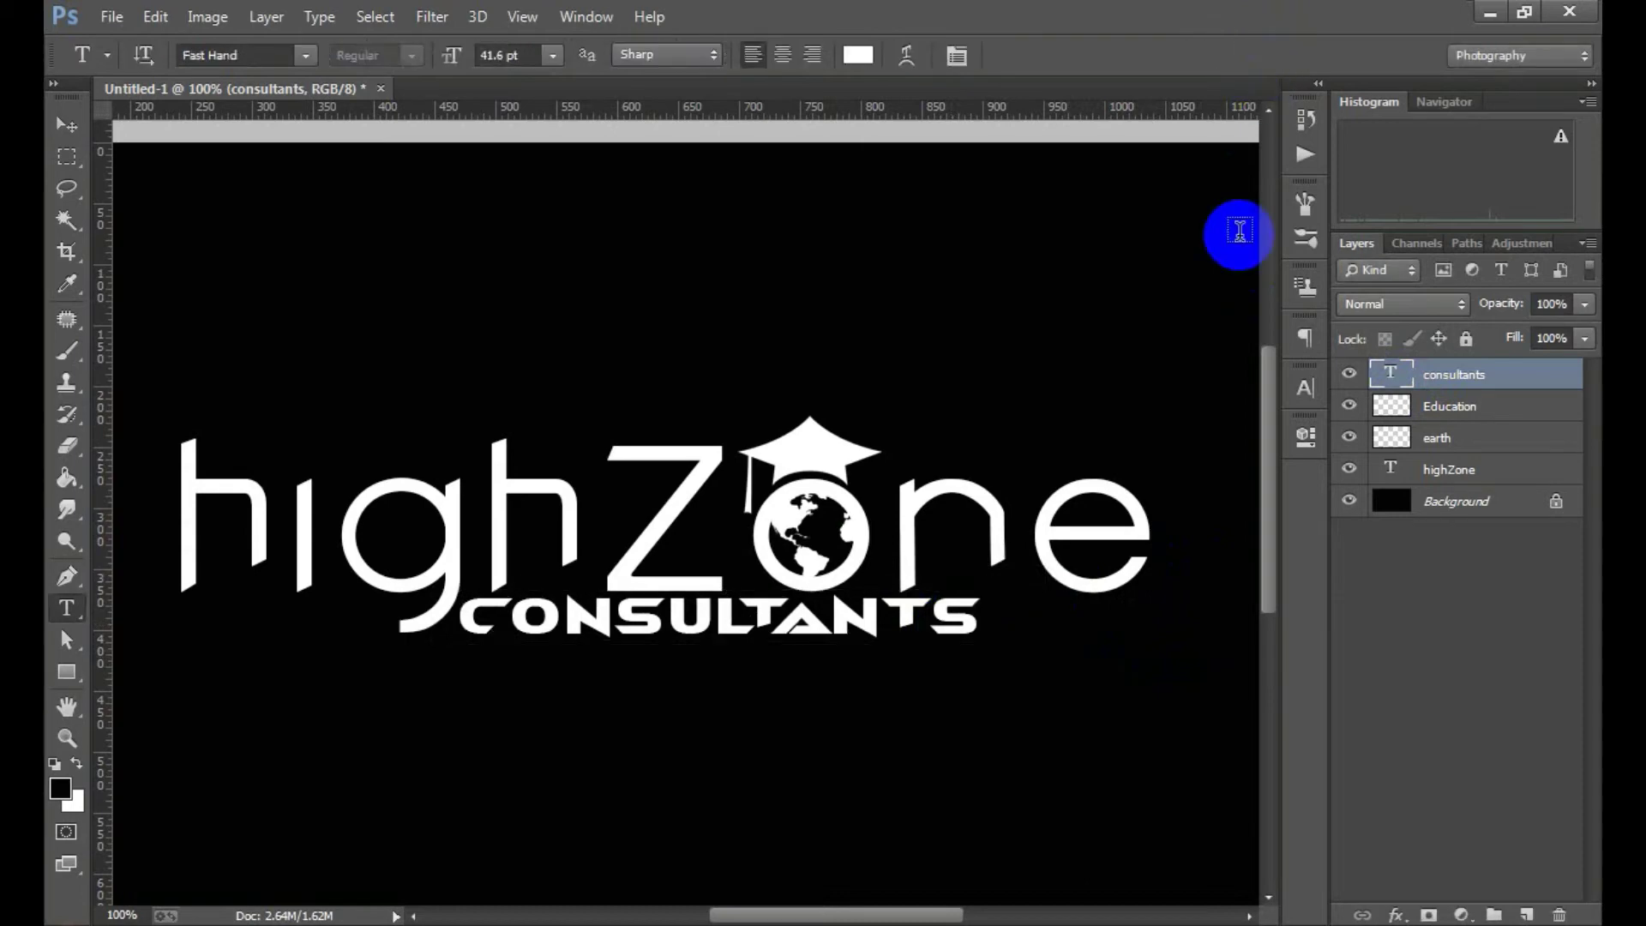
left_click(1304, 387)
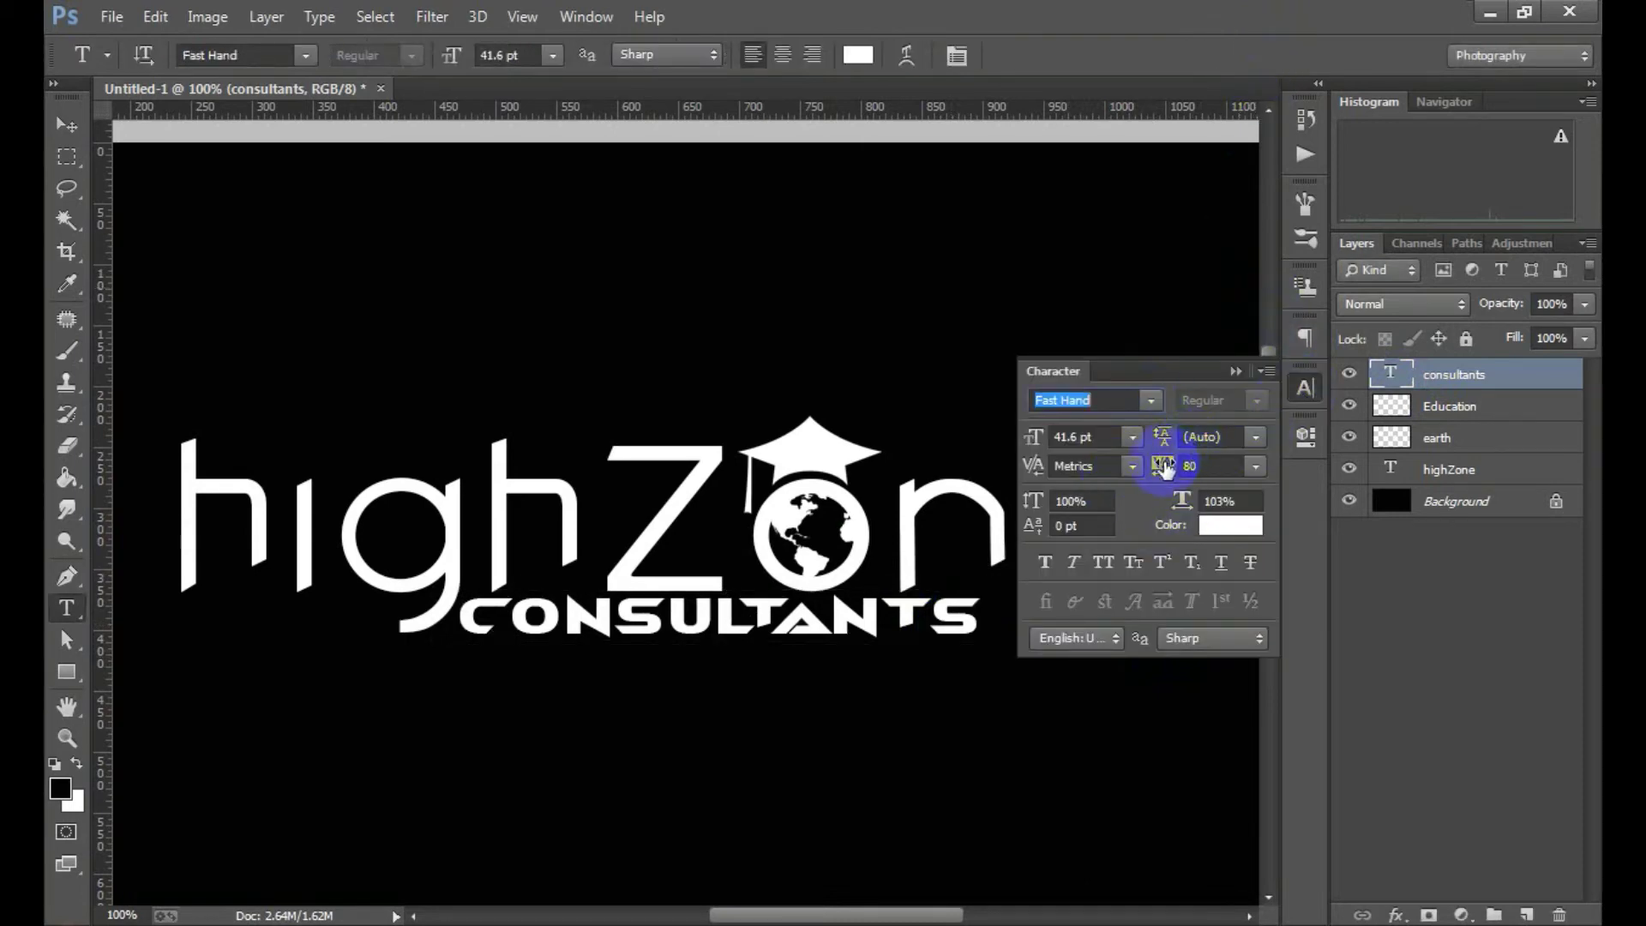
type("320")
key("Return")
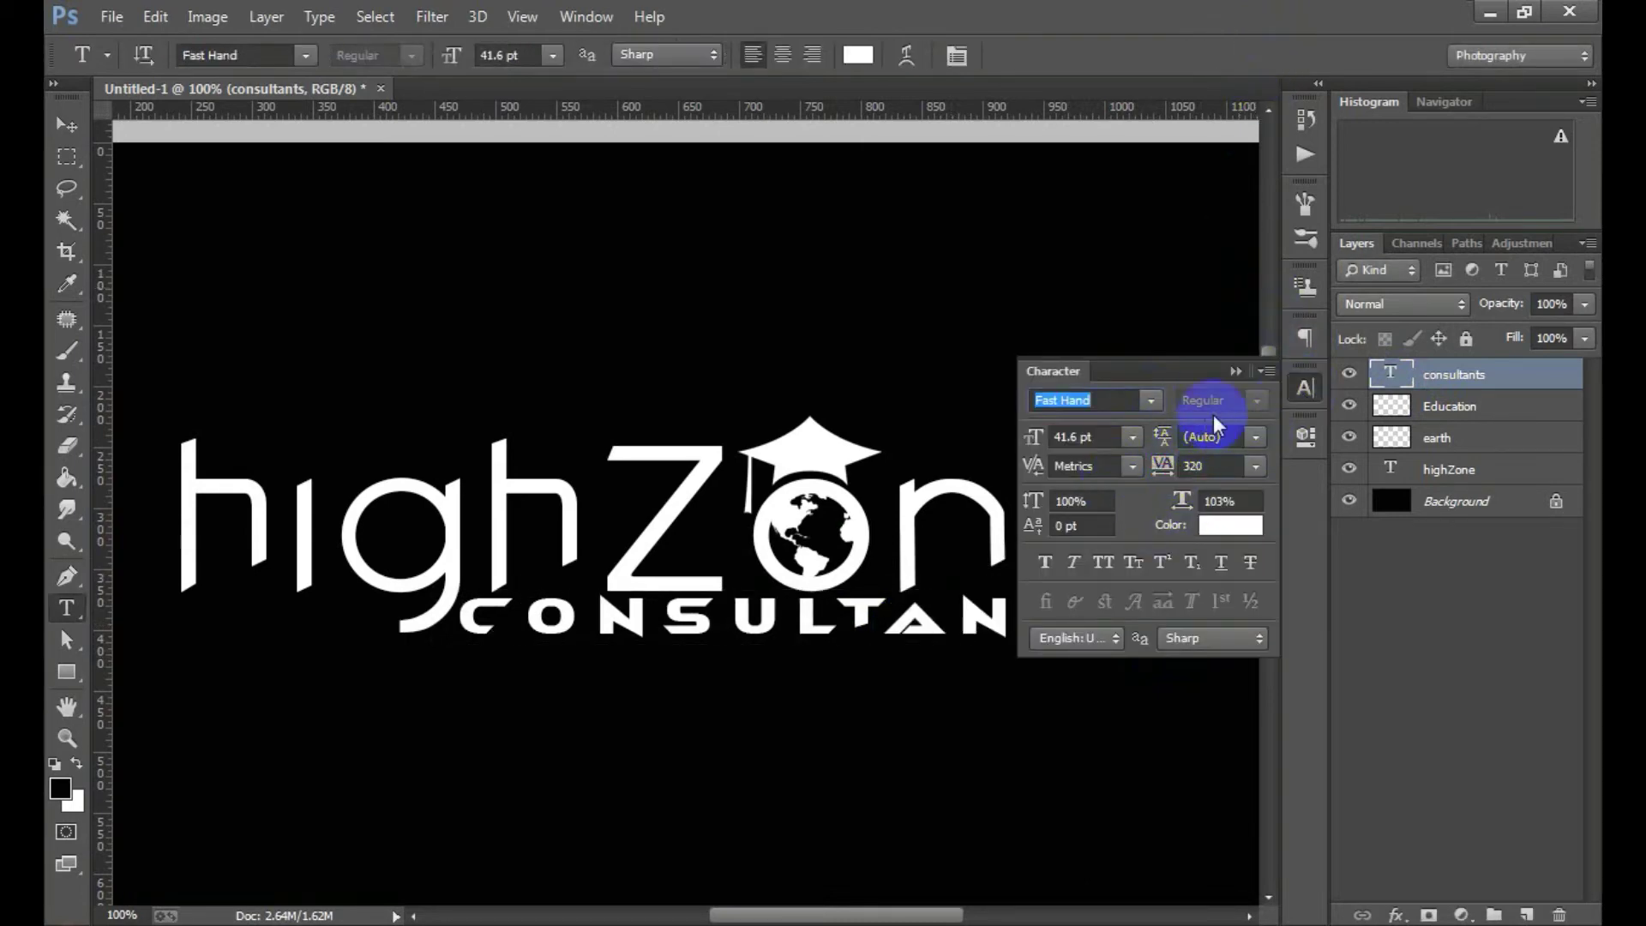
left_click(1235, 372)
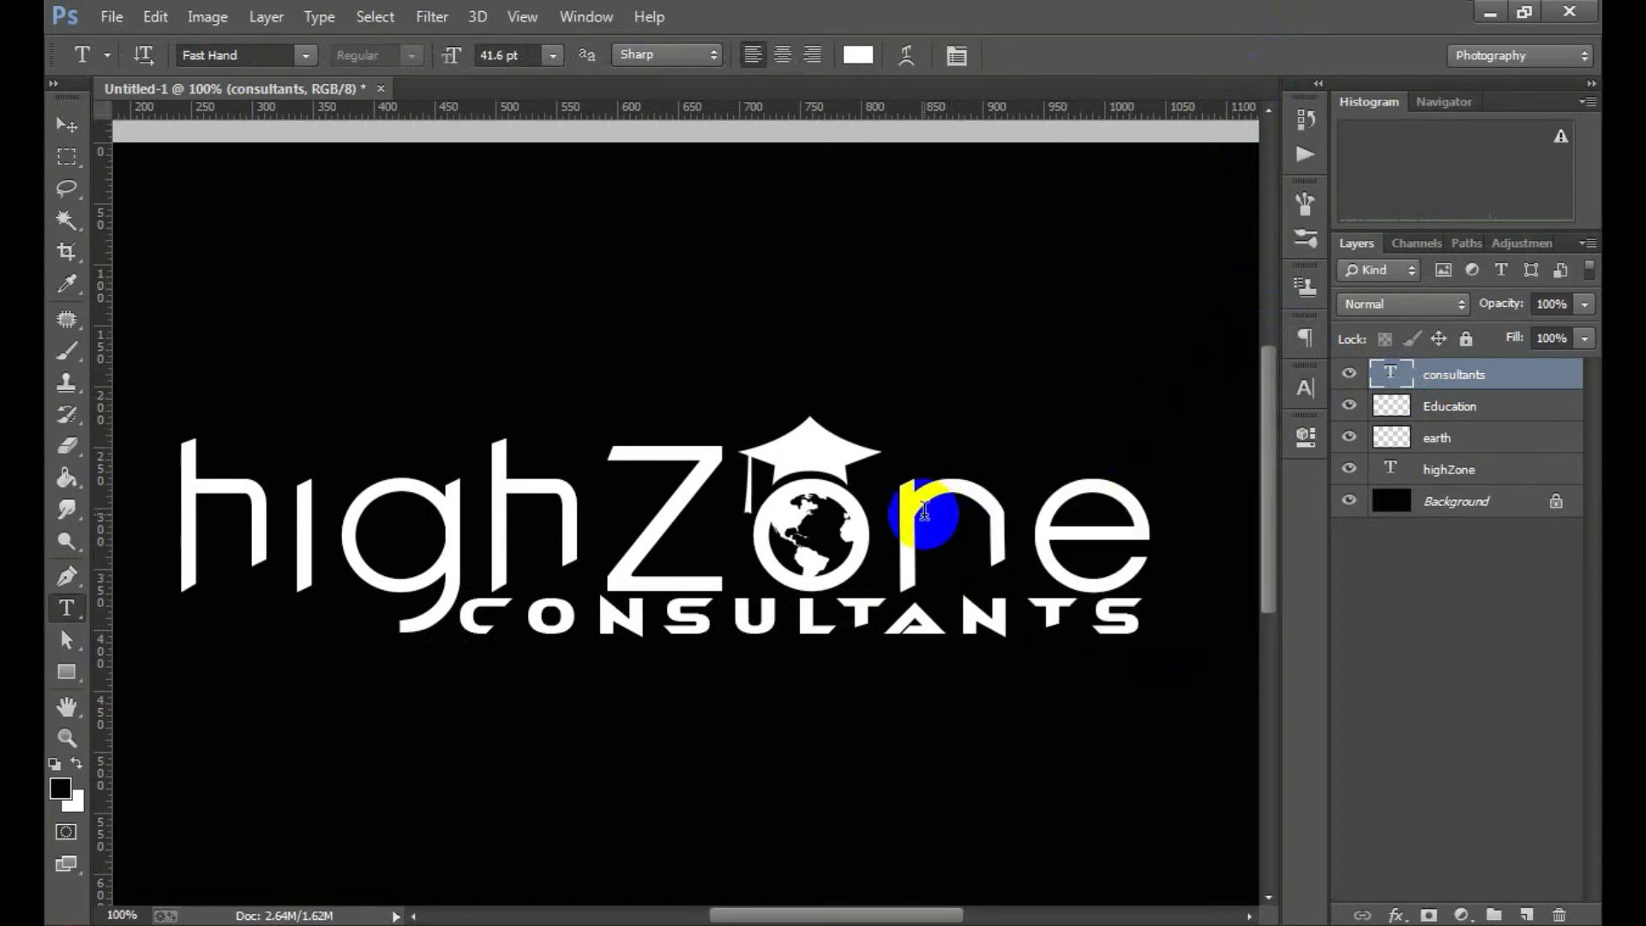
key("alt+space")
key("Escape")
key("ctrl+minus")
key("ctrl+minus")
key("ctrl+minus")
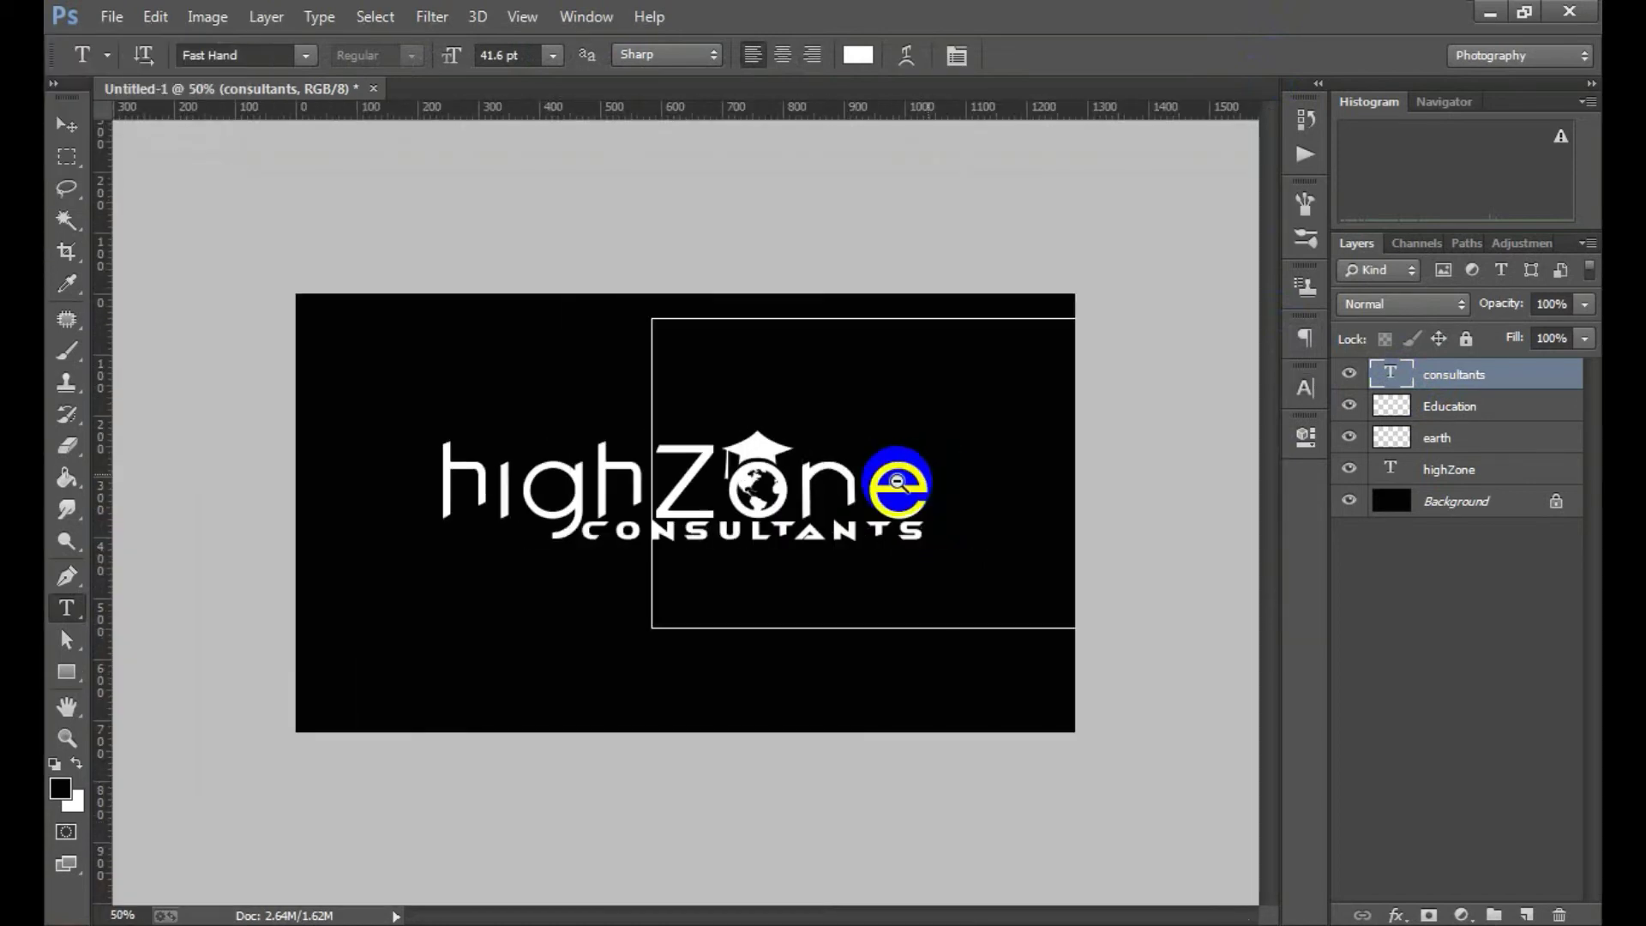
key("ctrl+plus")
key("ctrl+plus")
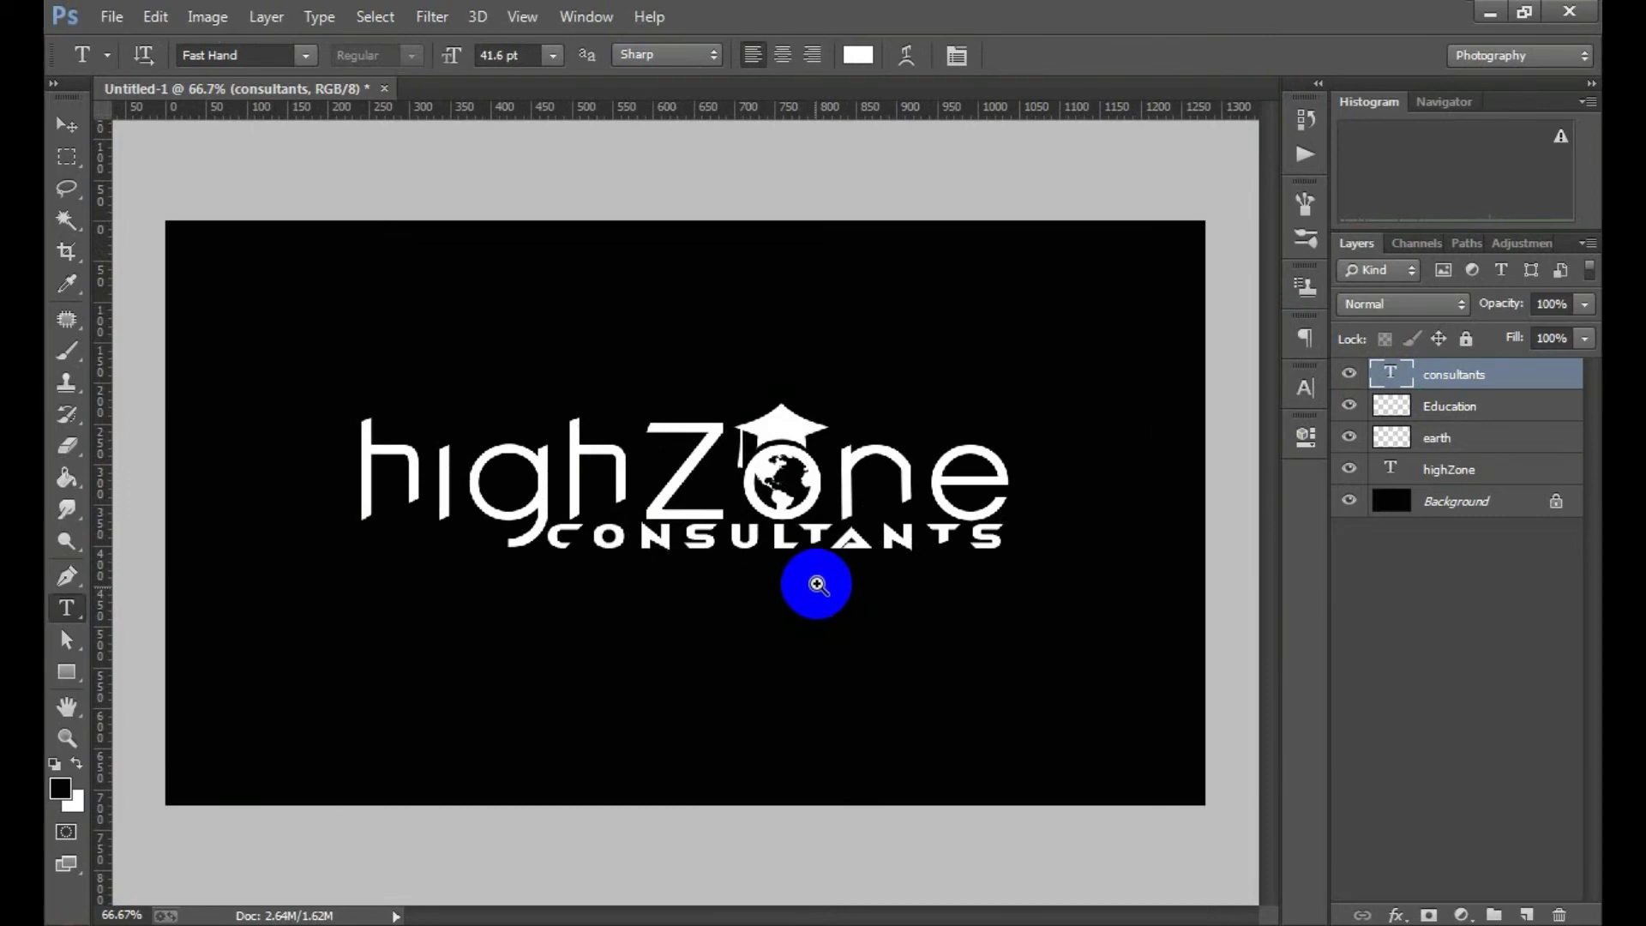
key("ctrl+plus")
left_click(836, 527, "alt")
left_click(837, 539, "alt")
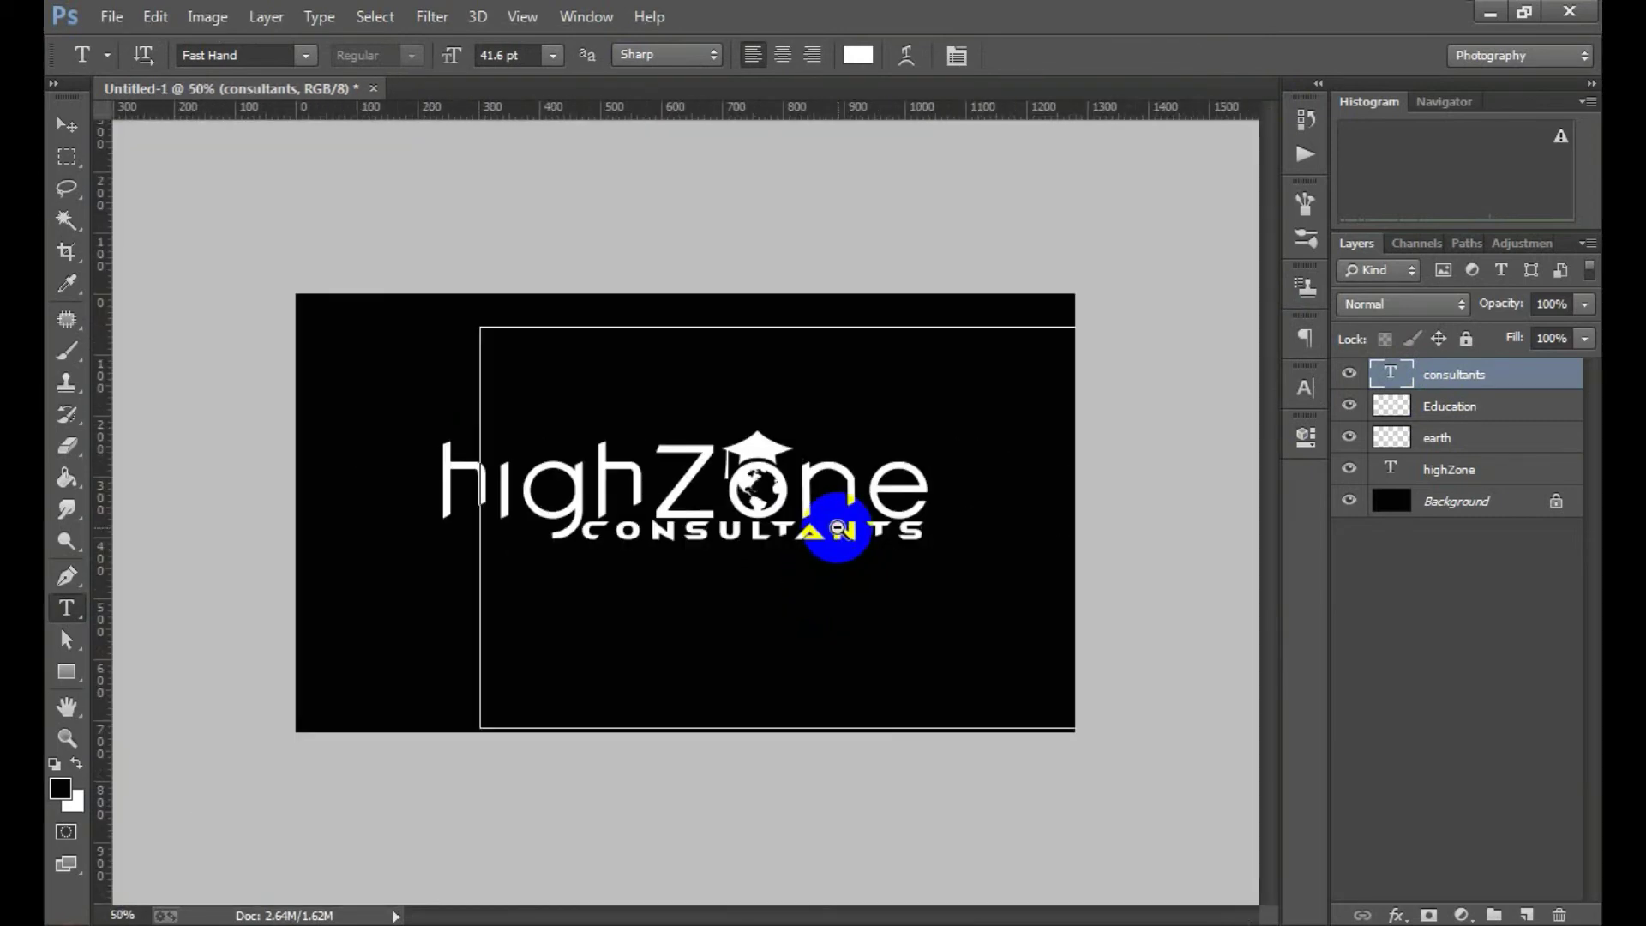
left_click(810, 580, "alt")
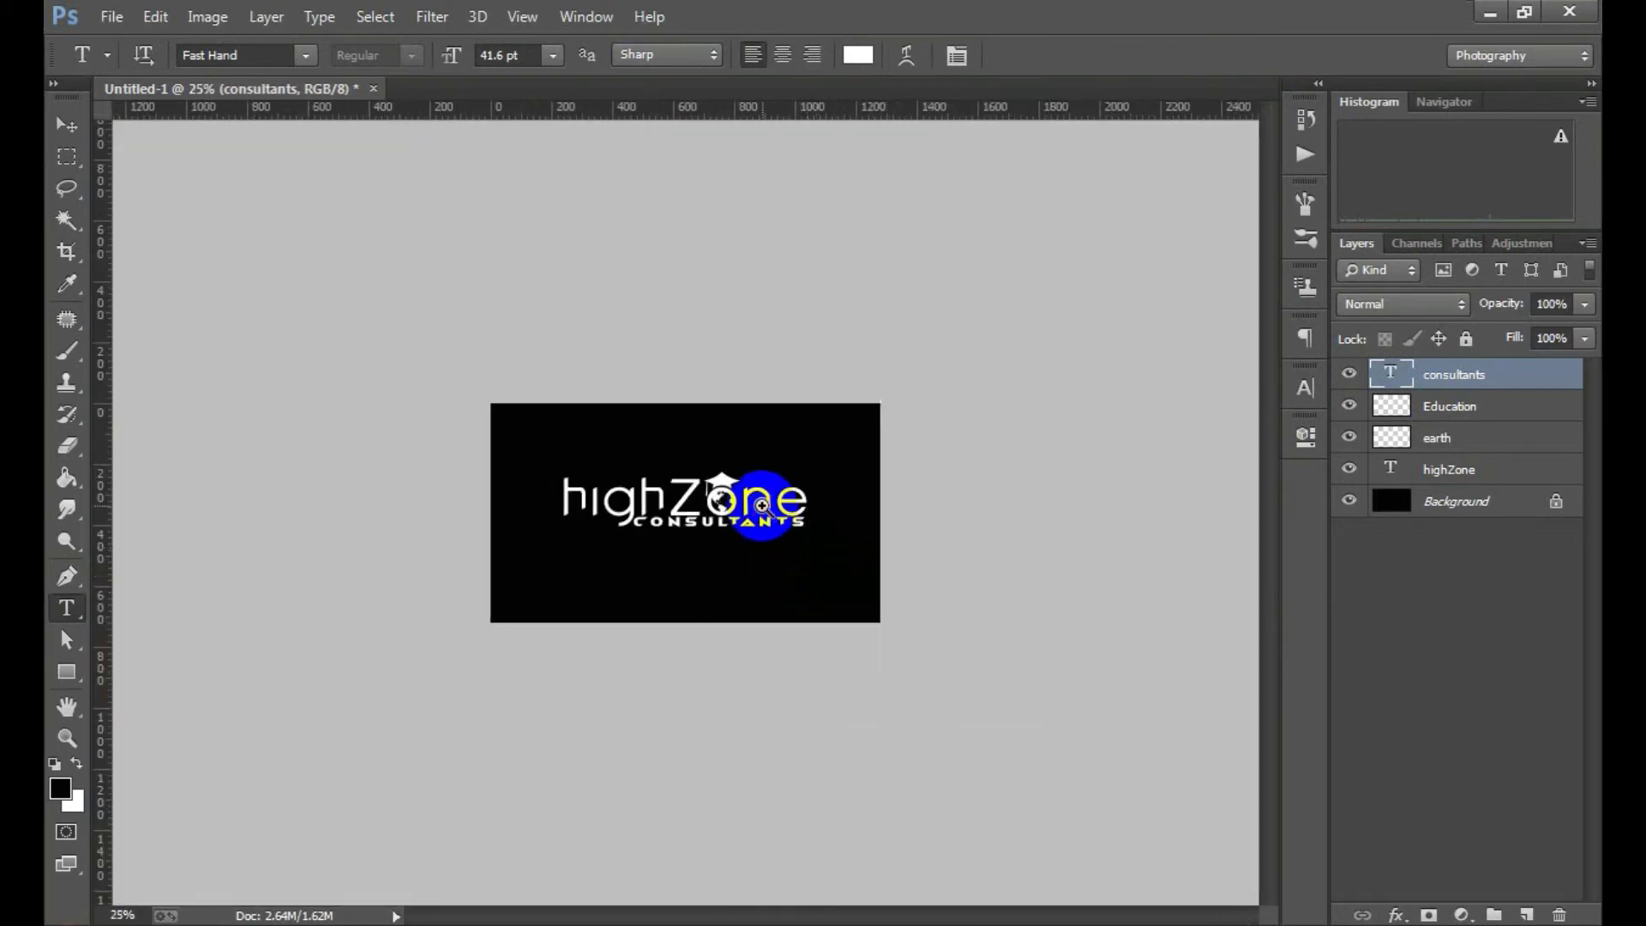
left_click(763, 503, "ctrl")
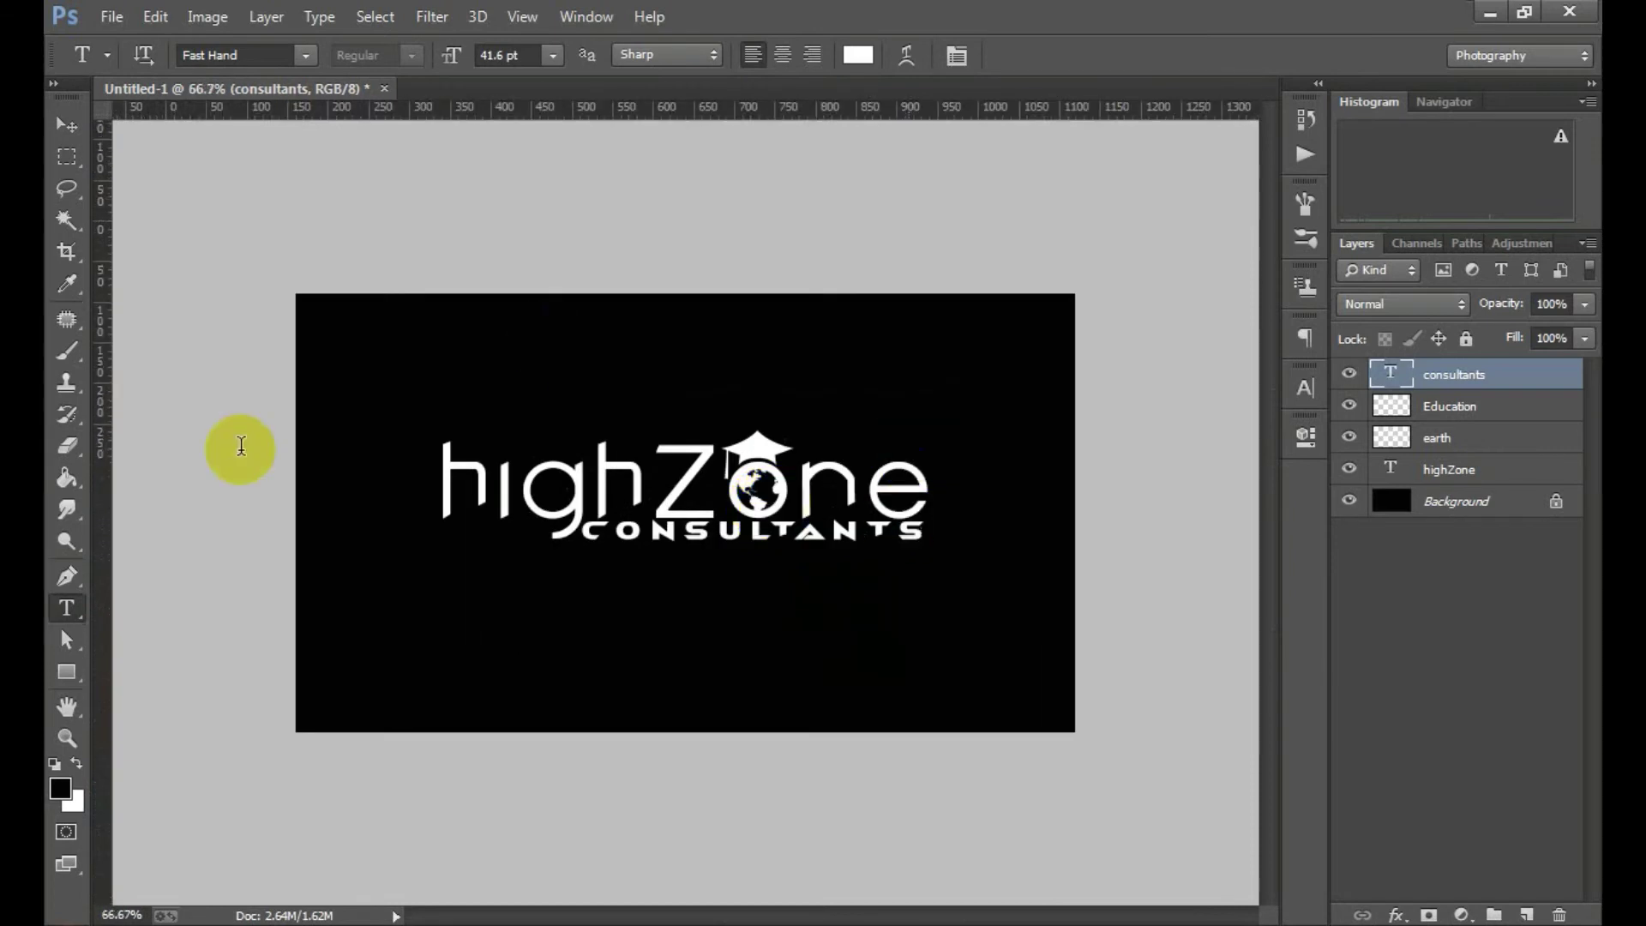
key("ctrl+plus")
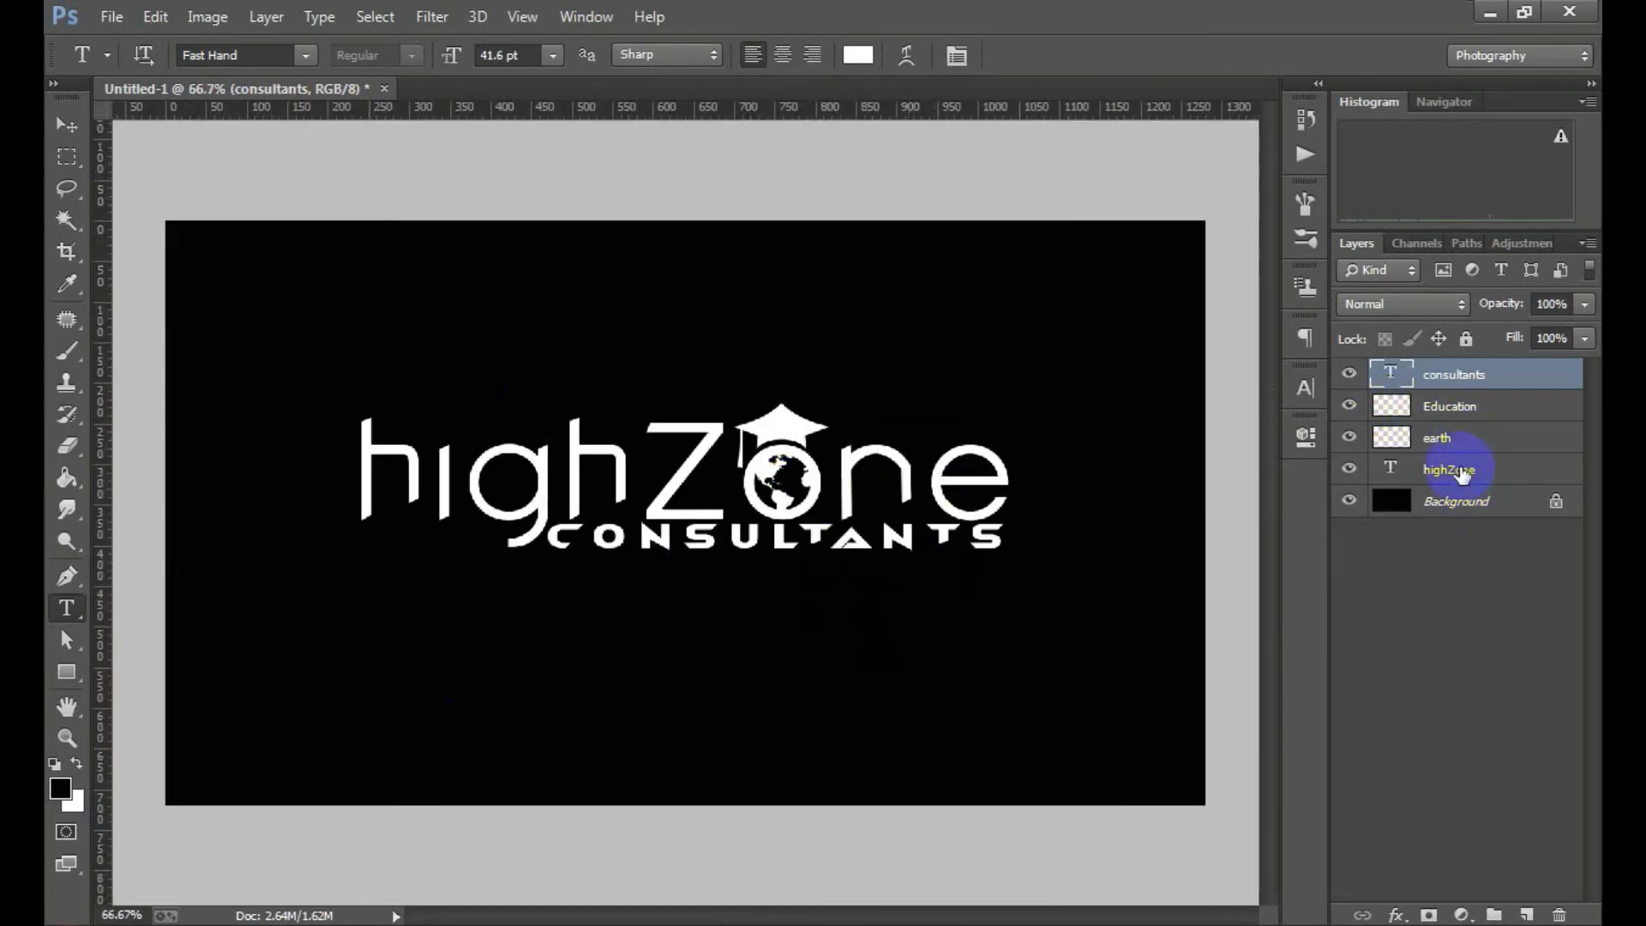
Step: Group the highZone, earth, Education and consultants layers into 'Group 1'
left_click(1461, 474)
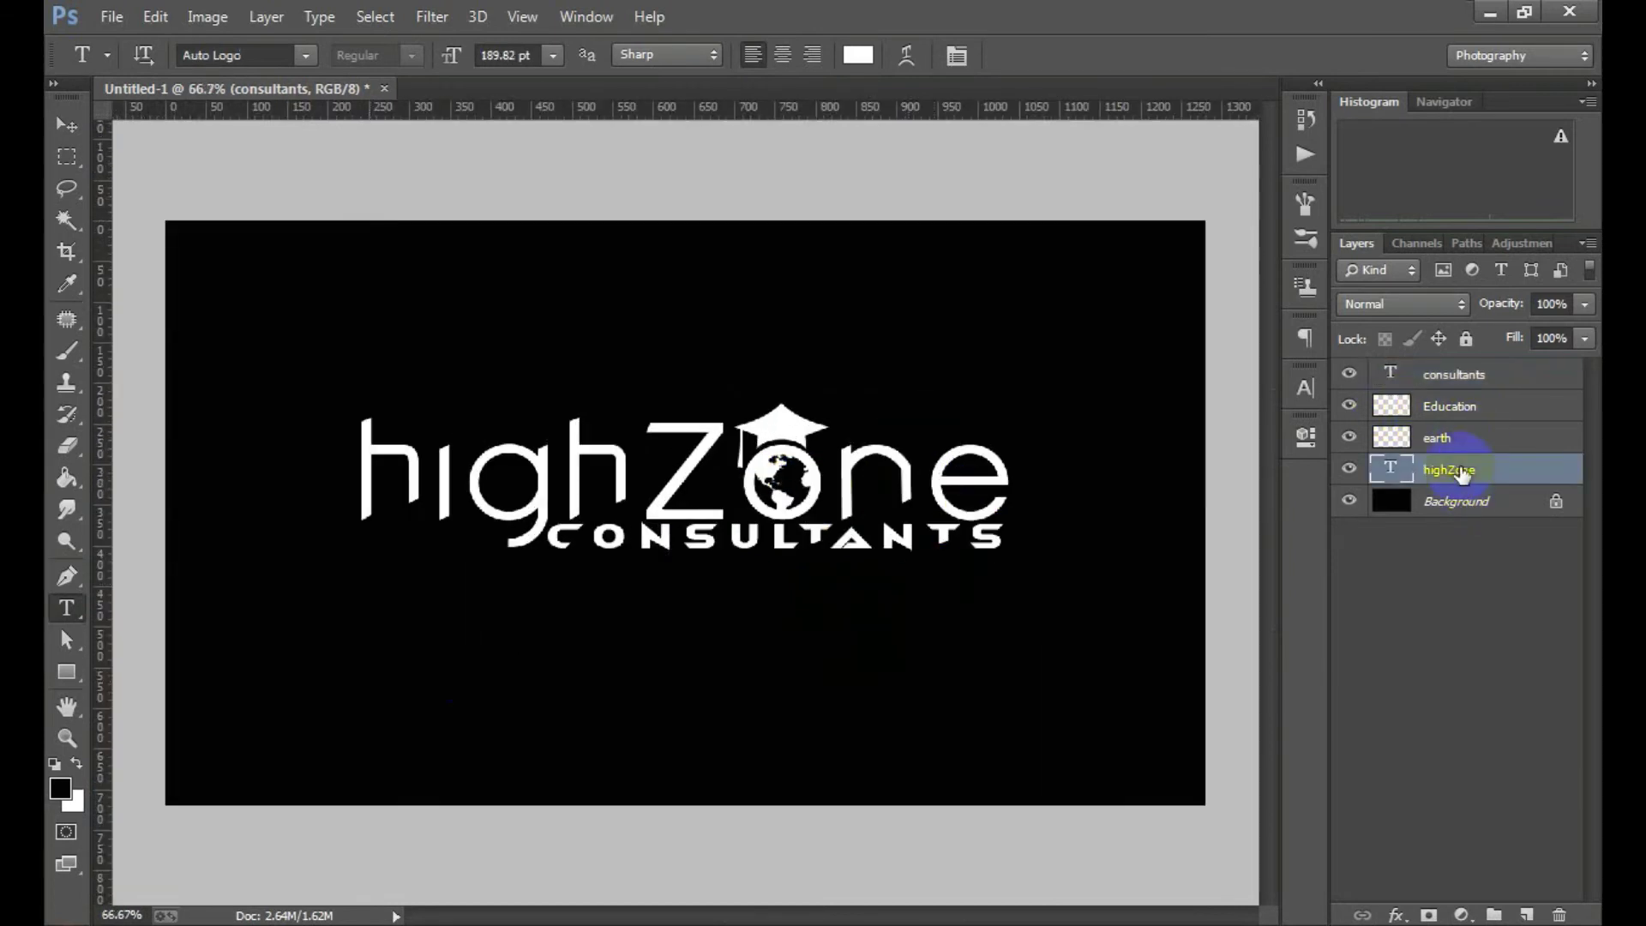
left_click(1462, 375, "shift")
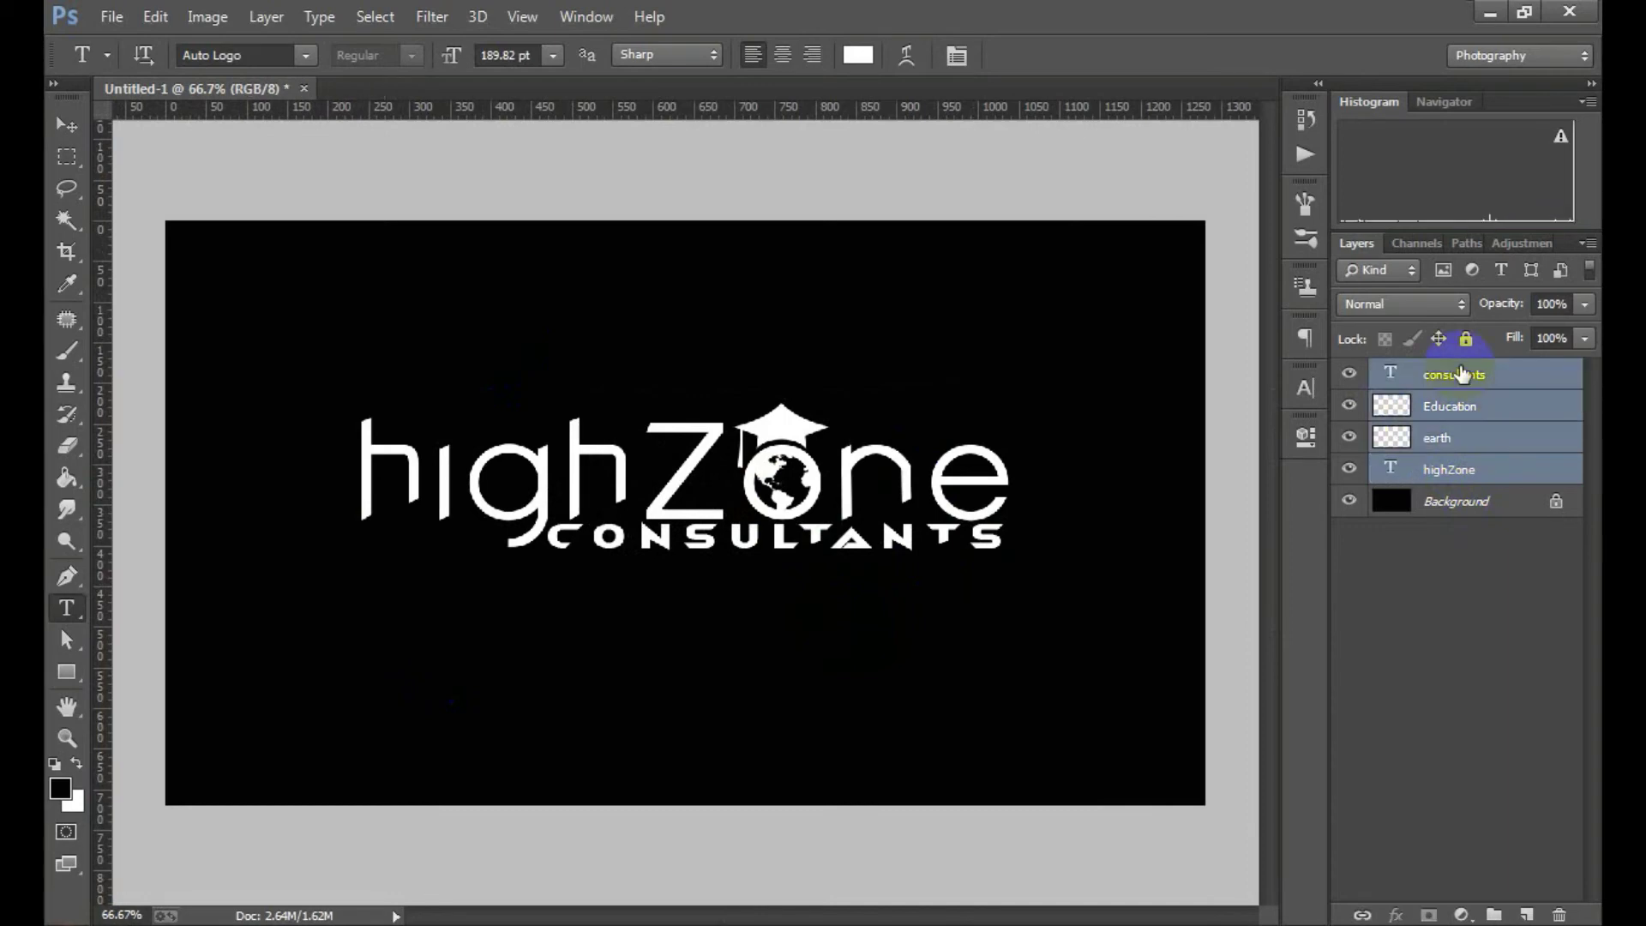
key("ctrl+g")
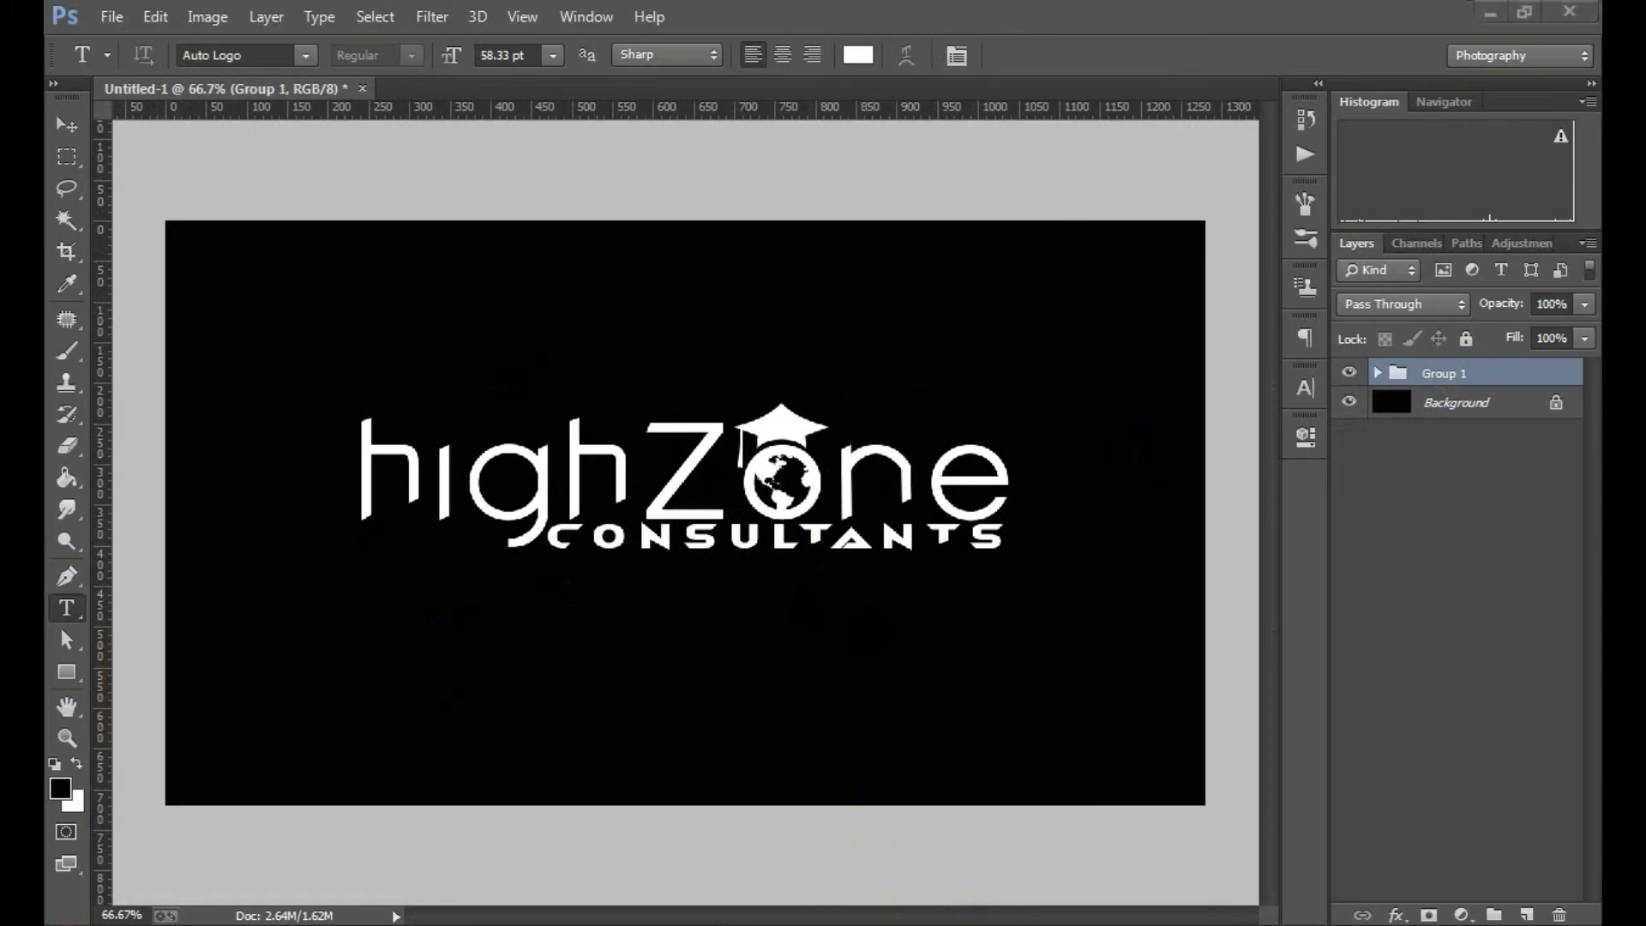
left_click(215, 922)
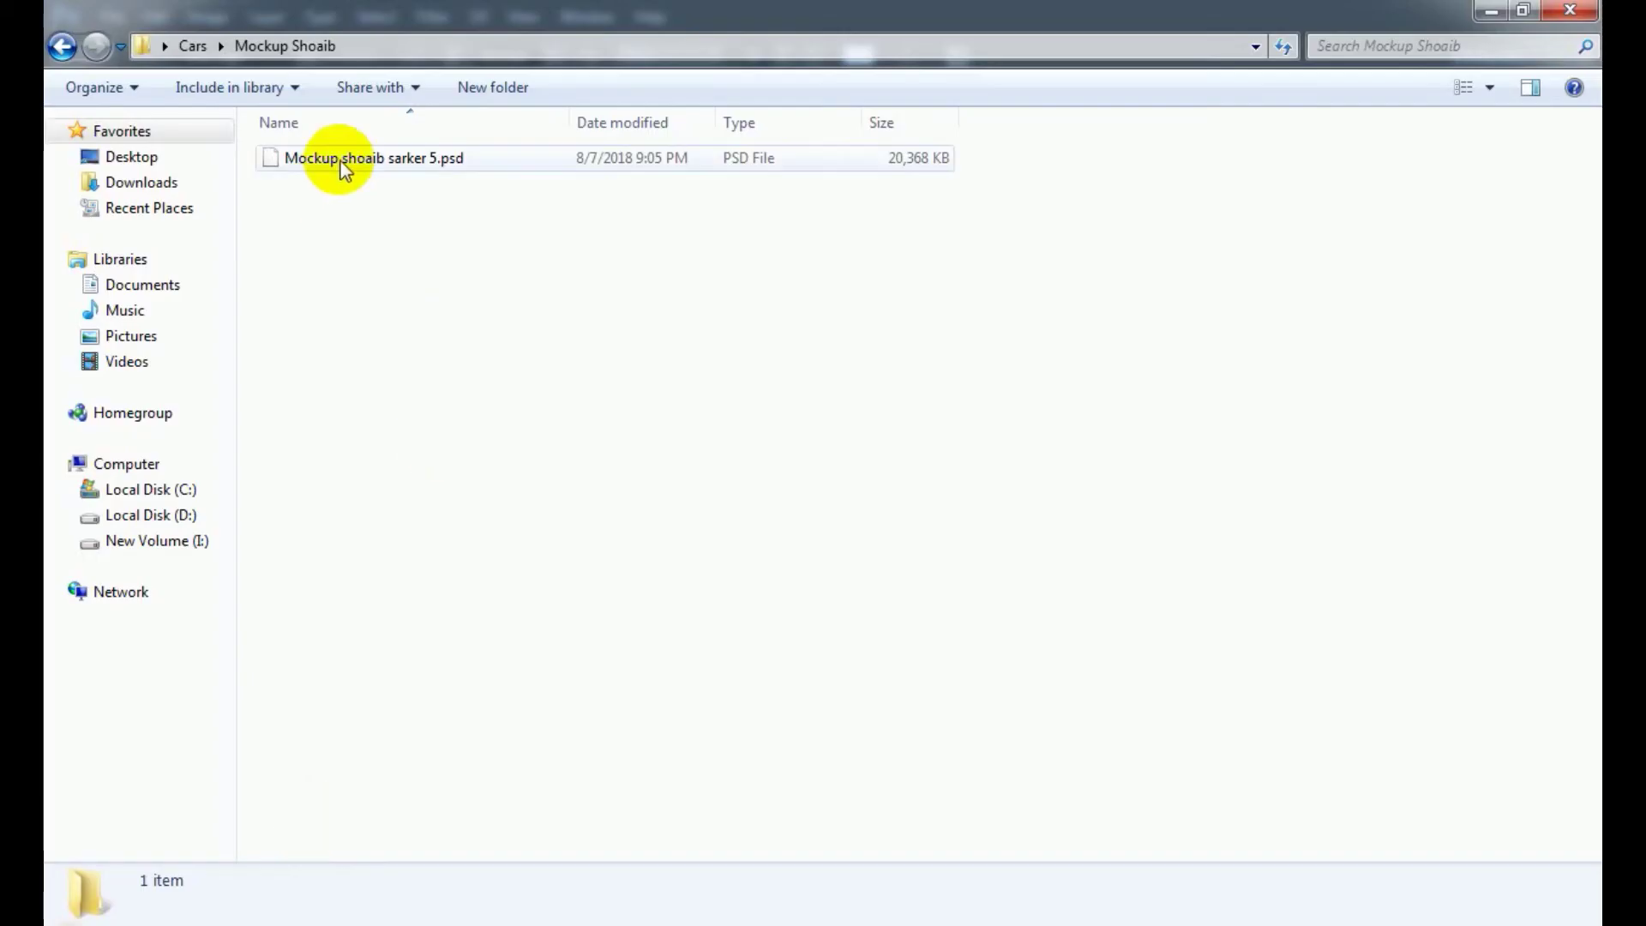
mouse_move(343, 169)
left_mouse_down()
mouse_move(660, 922)
mouse_move(543, 85)
left_mouse_up()
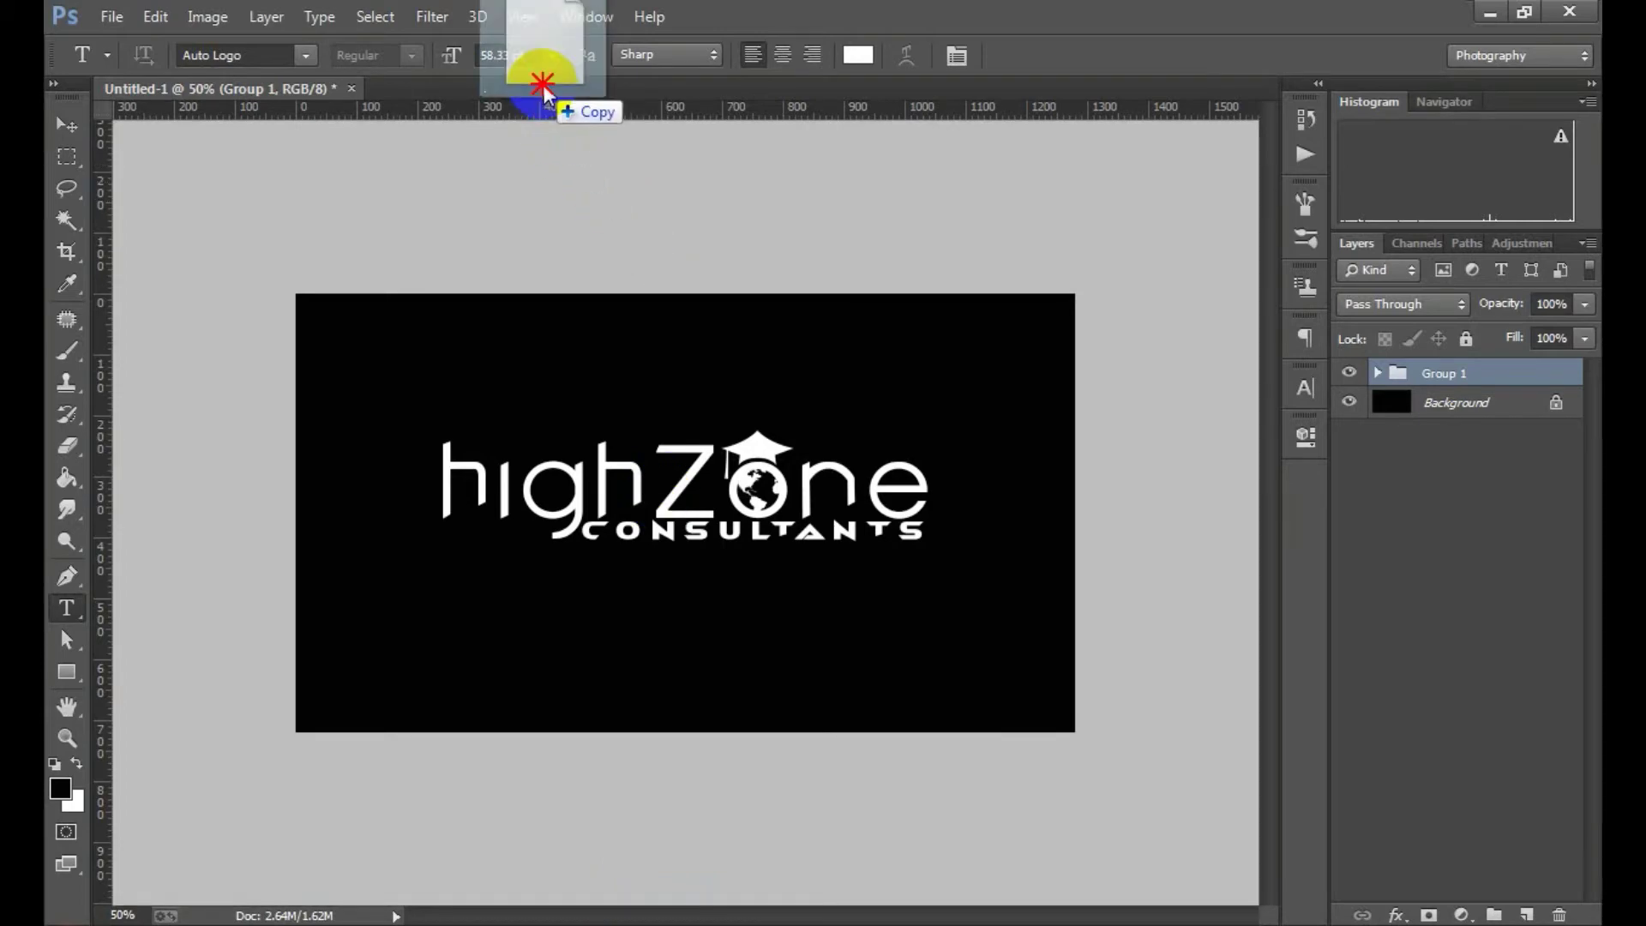
left_click_drag(542, 91, 671, 166)
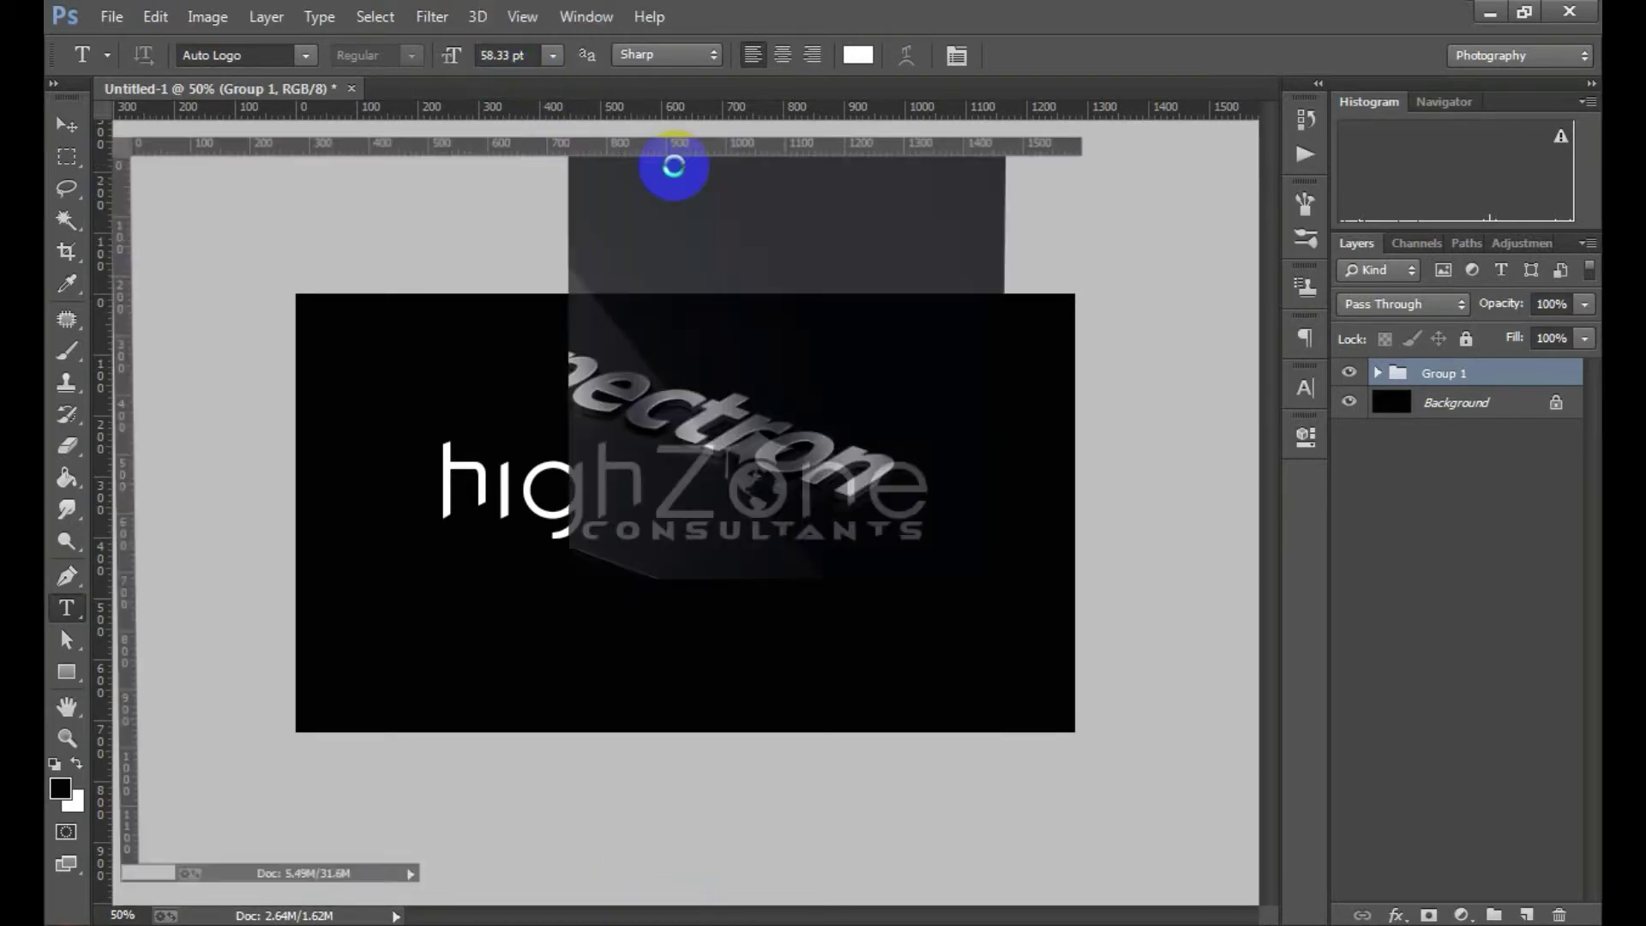
left_click_drag(442, 116, 559, 91)
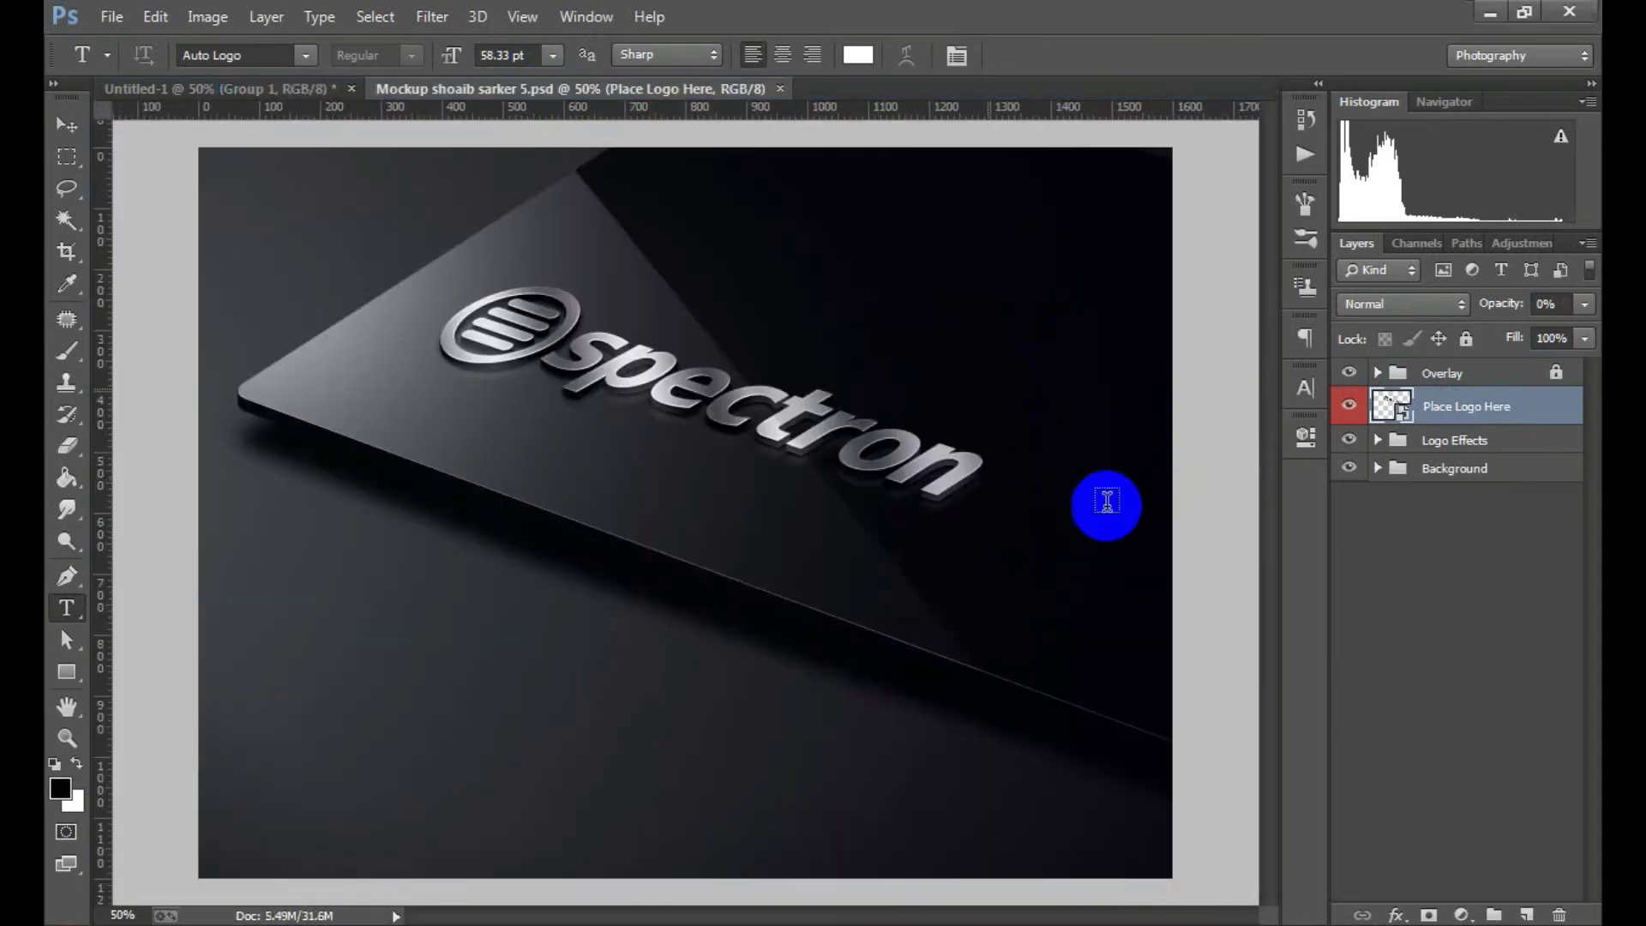
Step: Open the Place Logo Here placeholder's contents as Layer 6111.psb alongside the logo document
double_click(1404, 409)
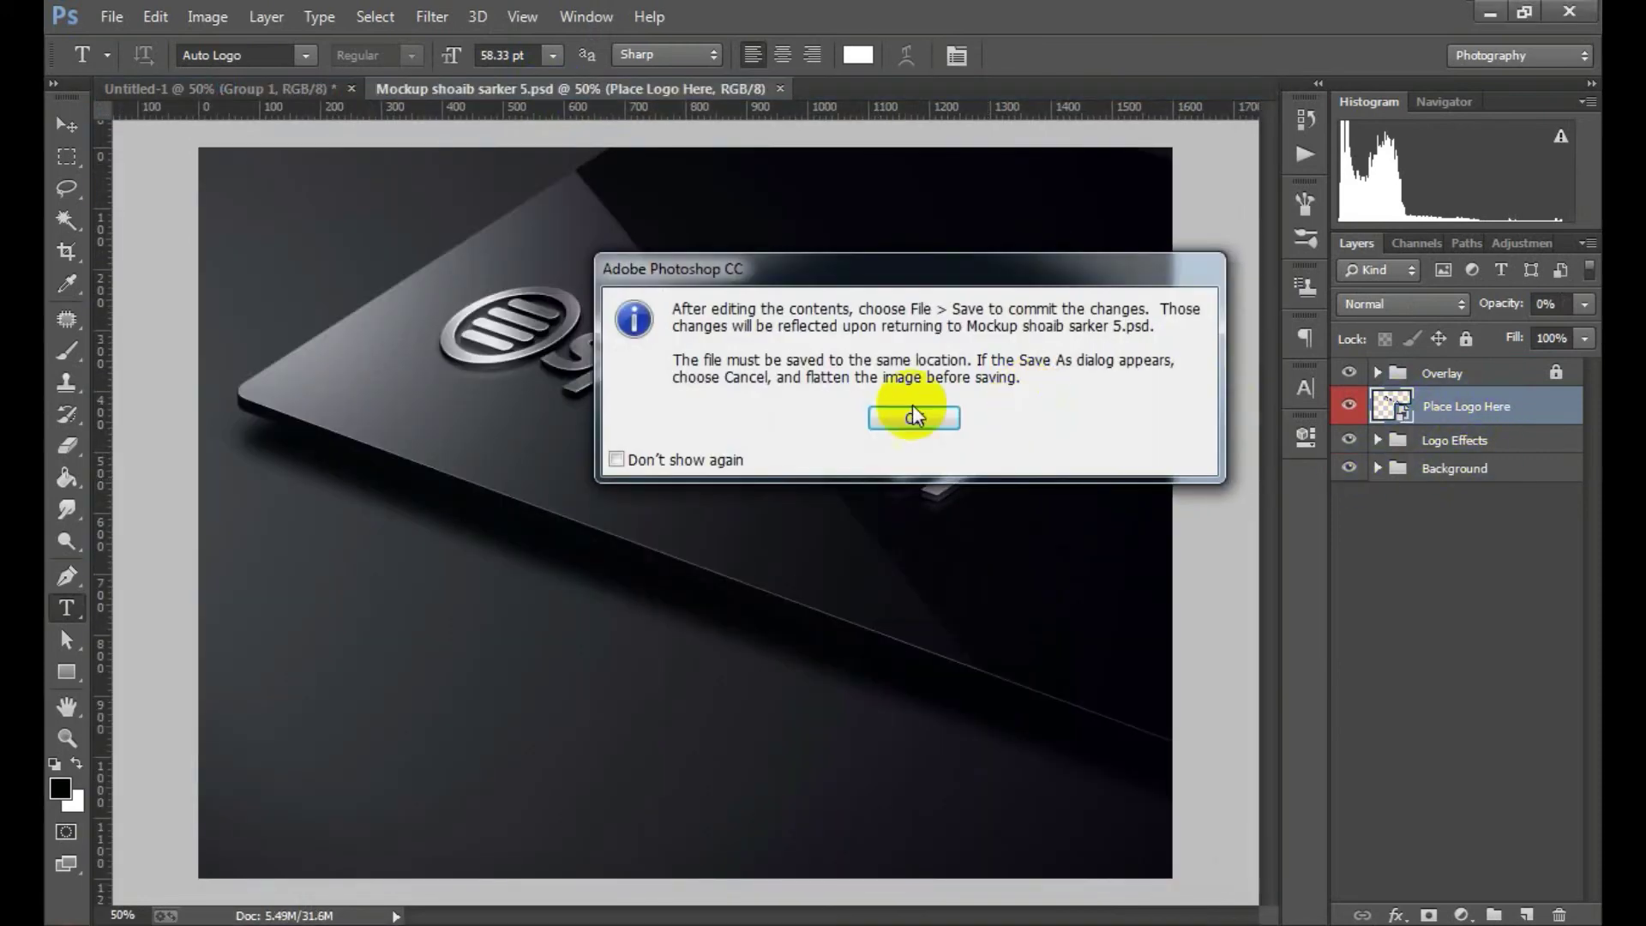
left_click(914, 413)
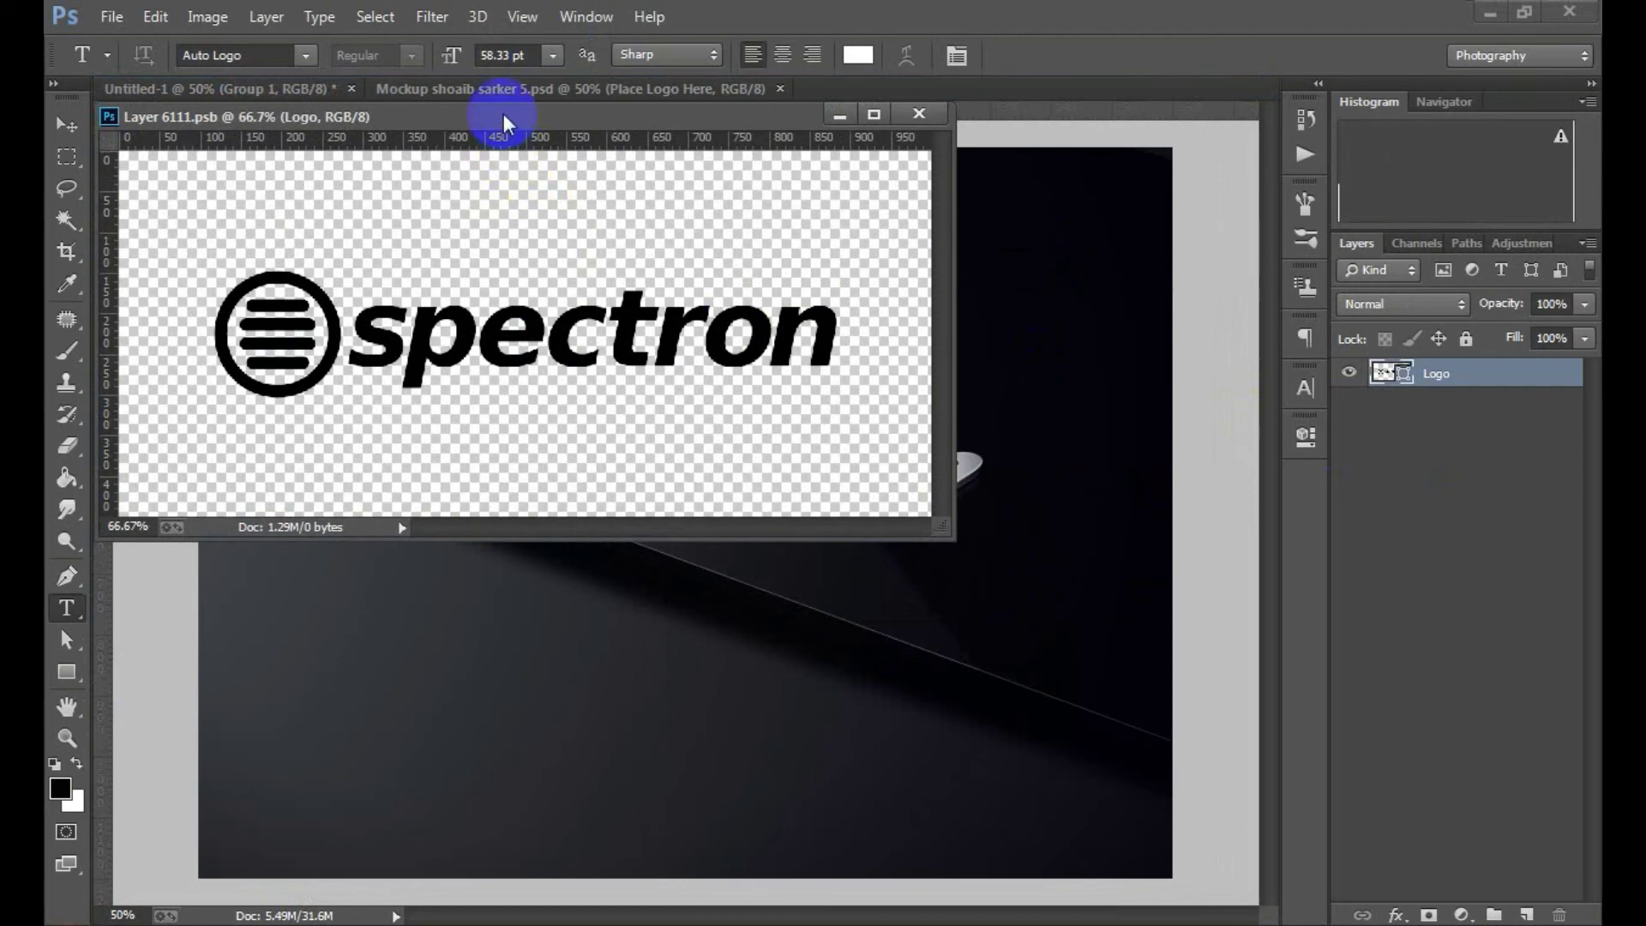
left_click_drag(504, 123, 661, 92)
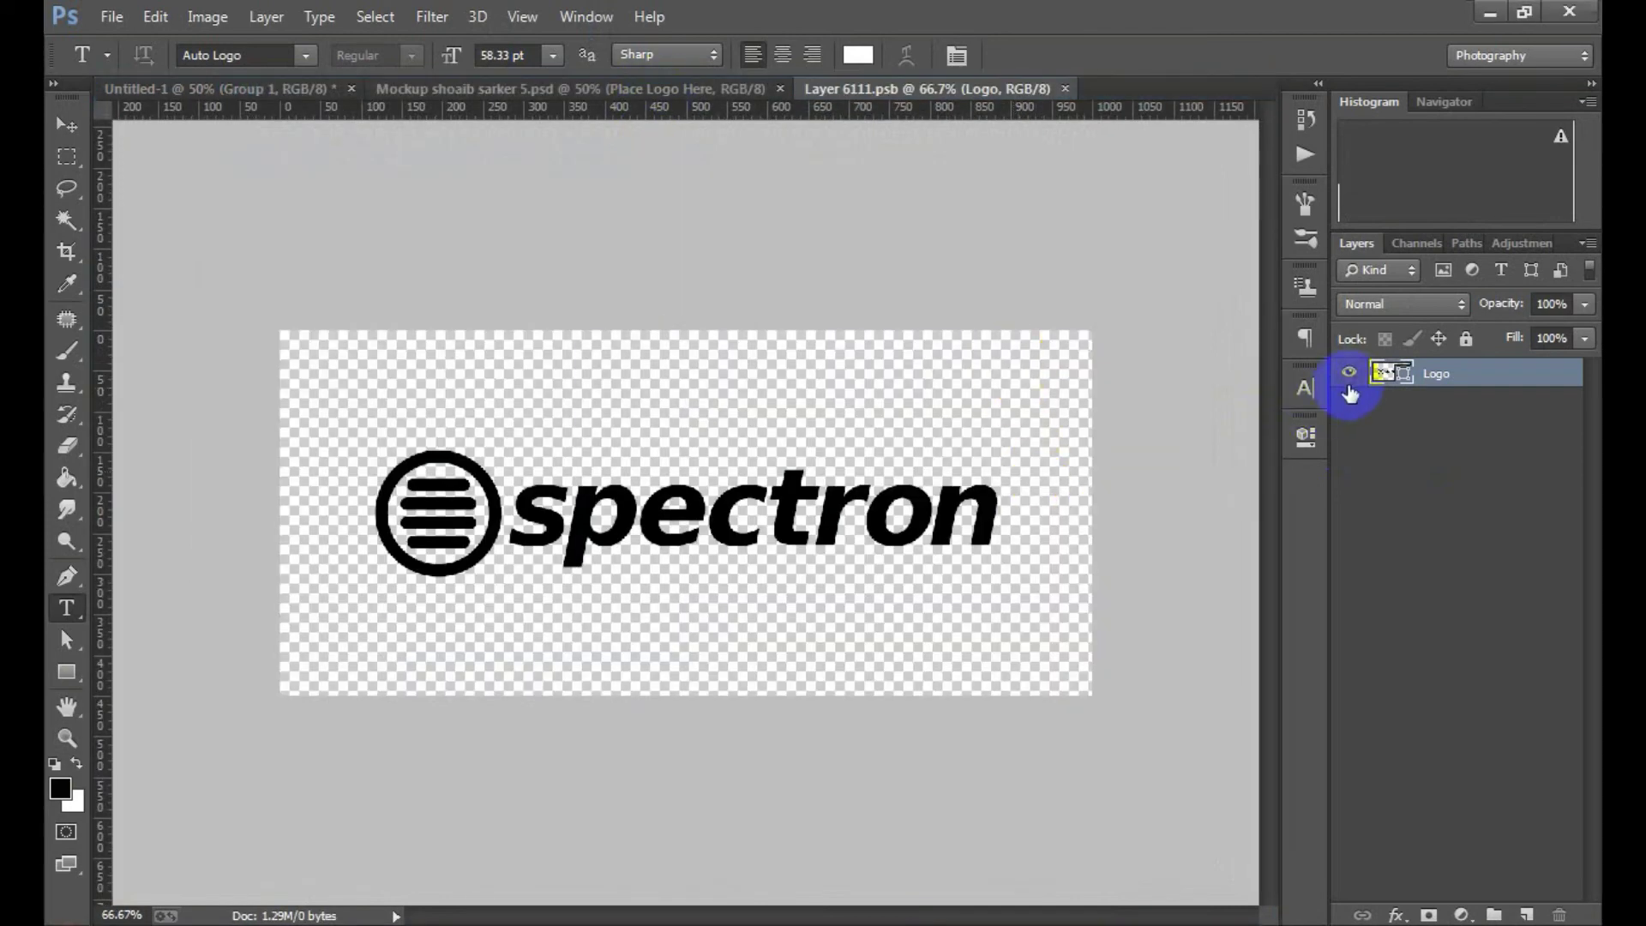
left_click_drag(264, 94, 286, 136)
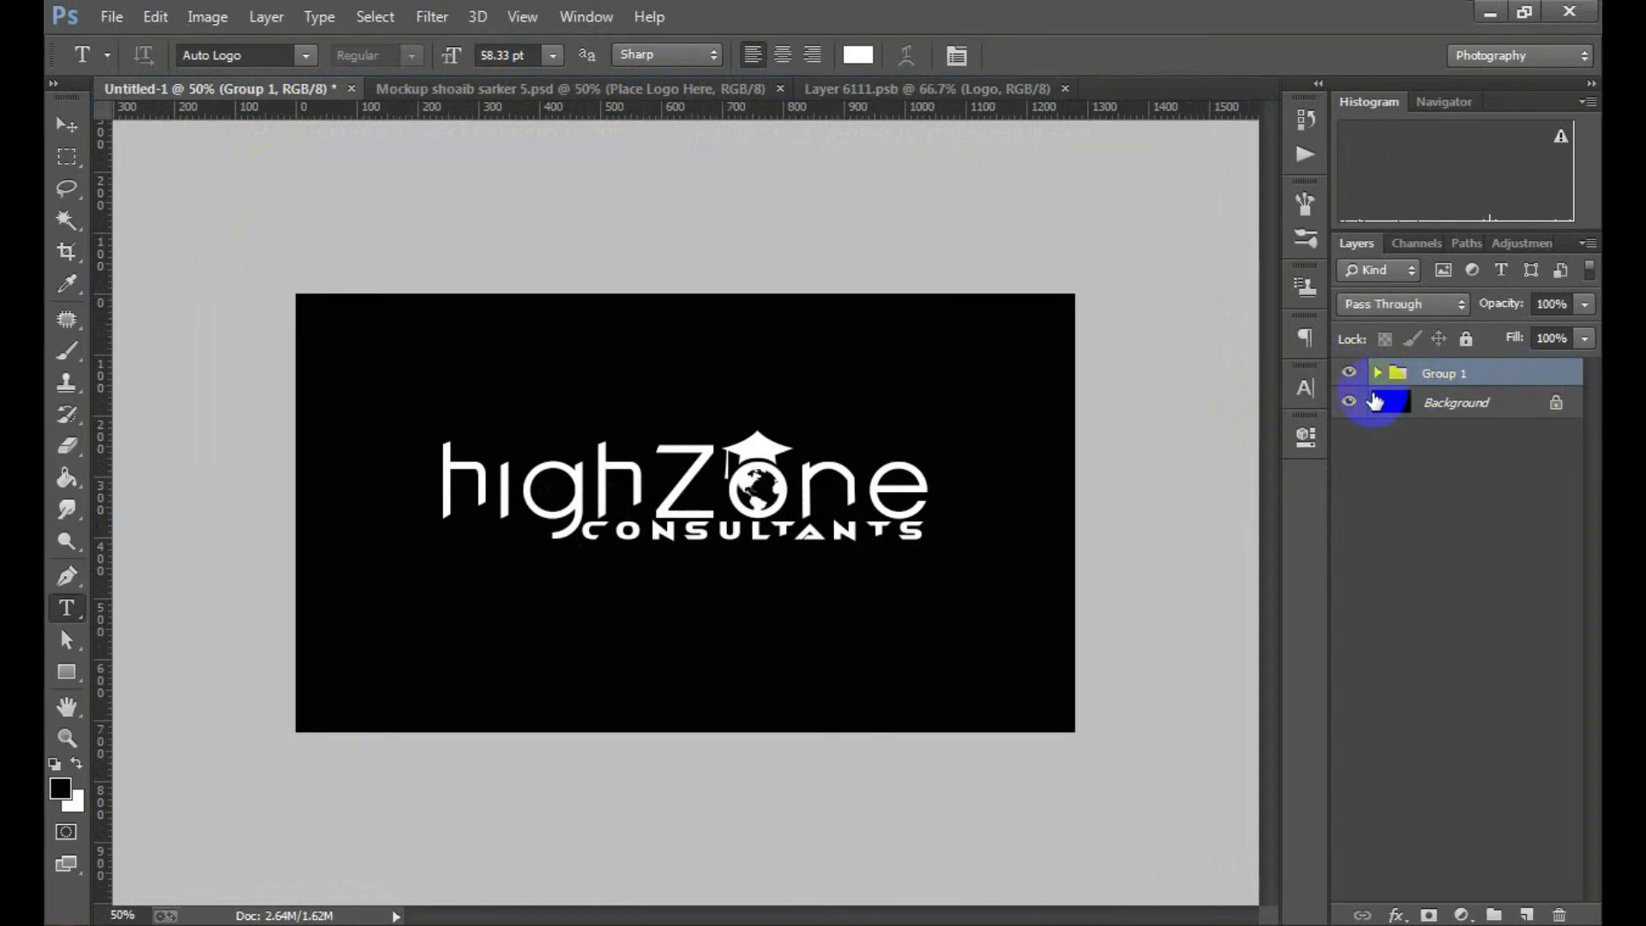
Step: Copy Group 1 into the placeholder and position it over the spectron logo
mouse_move(1375, 401)
left_mouse_down()
mouse_move(922, 137)
mouse_move(941, 96)
mouse_move(657, 528)
left_mouse_up()
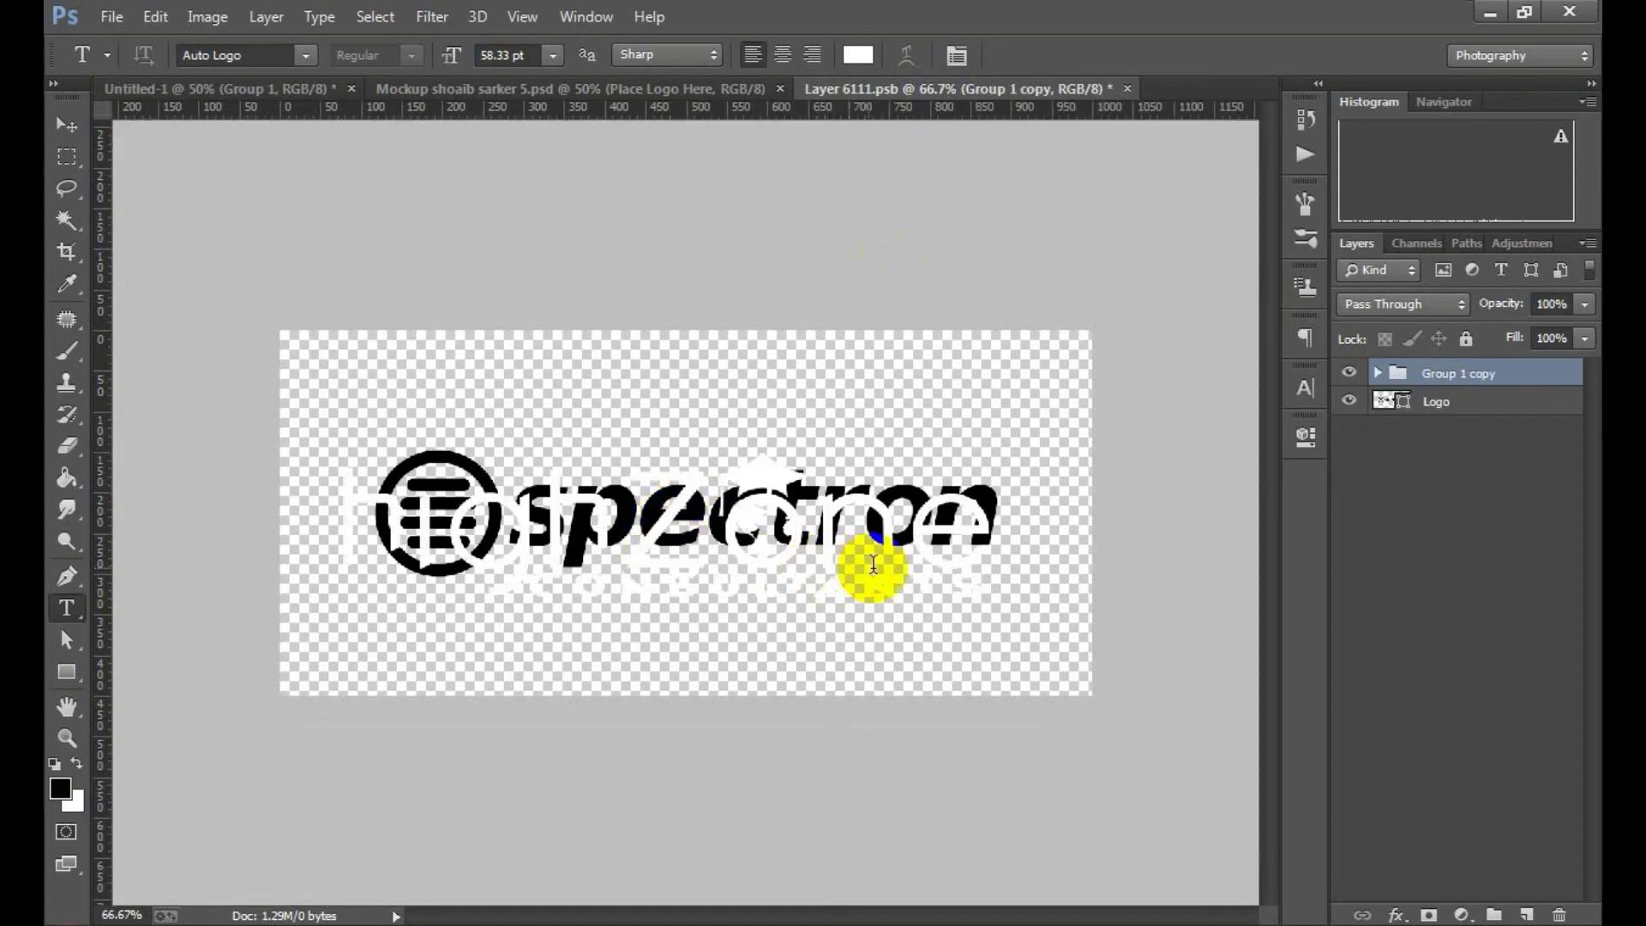
key("ctrl+t")
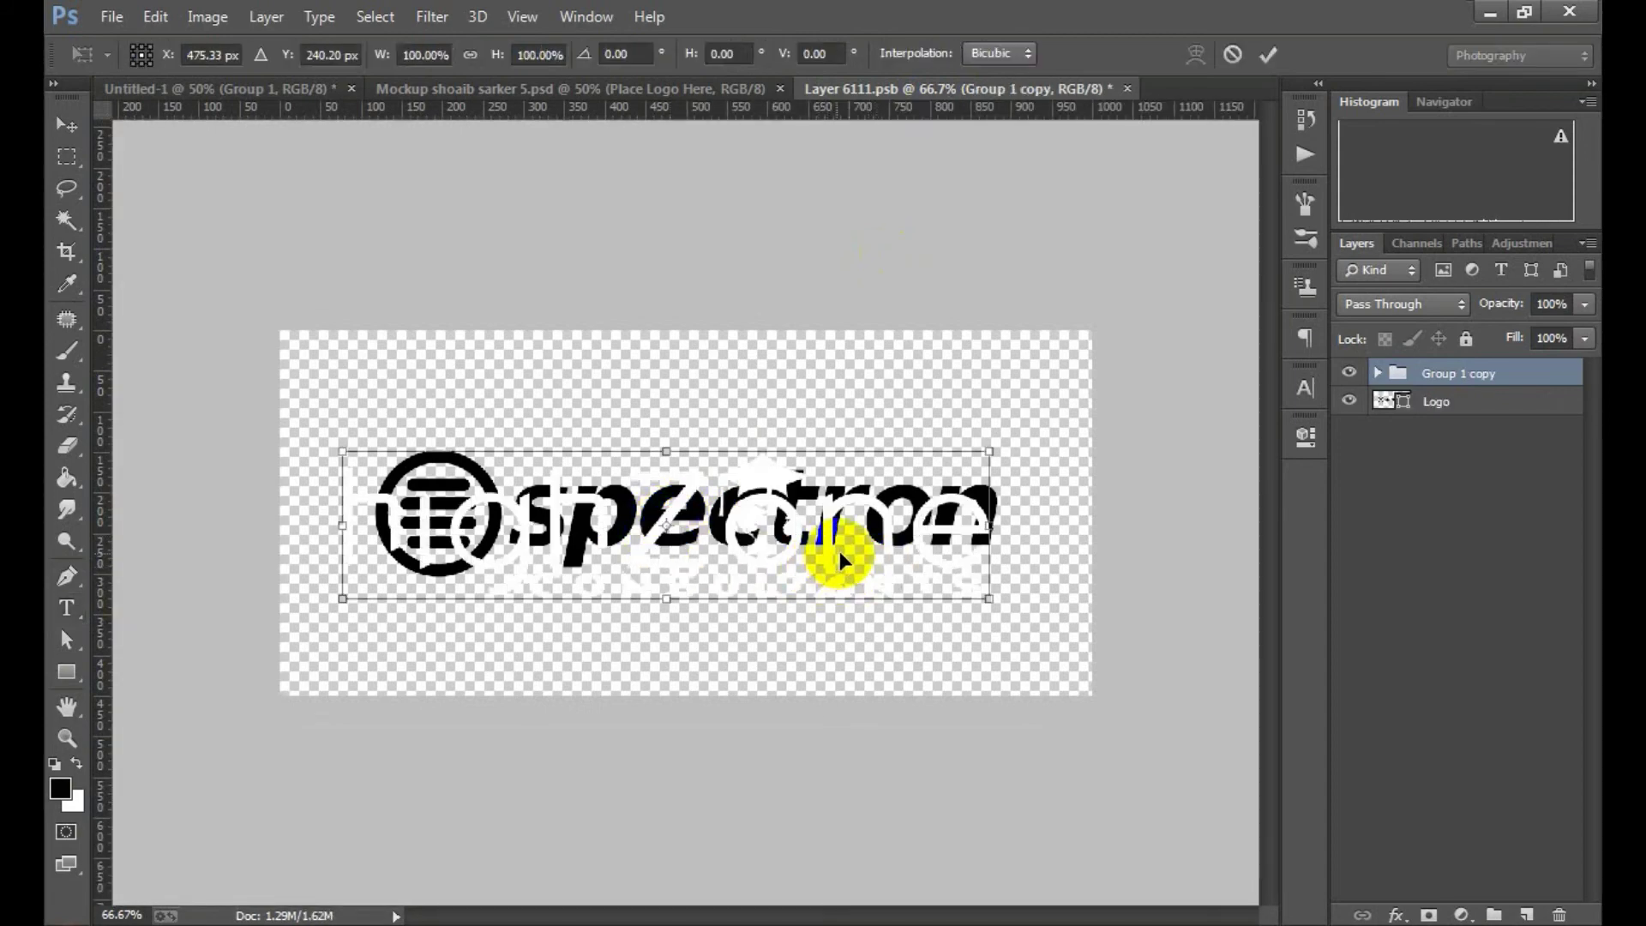
left_click_drag(852, 554, 870, 551)
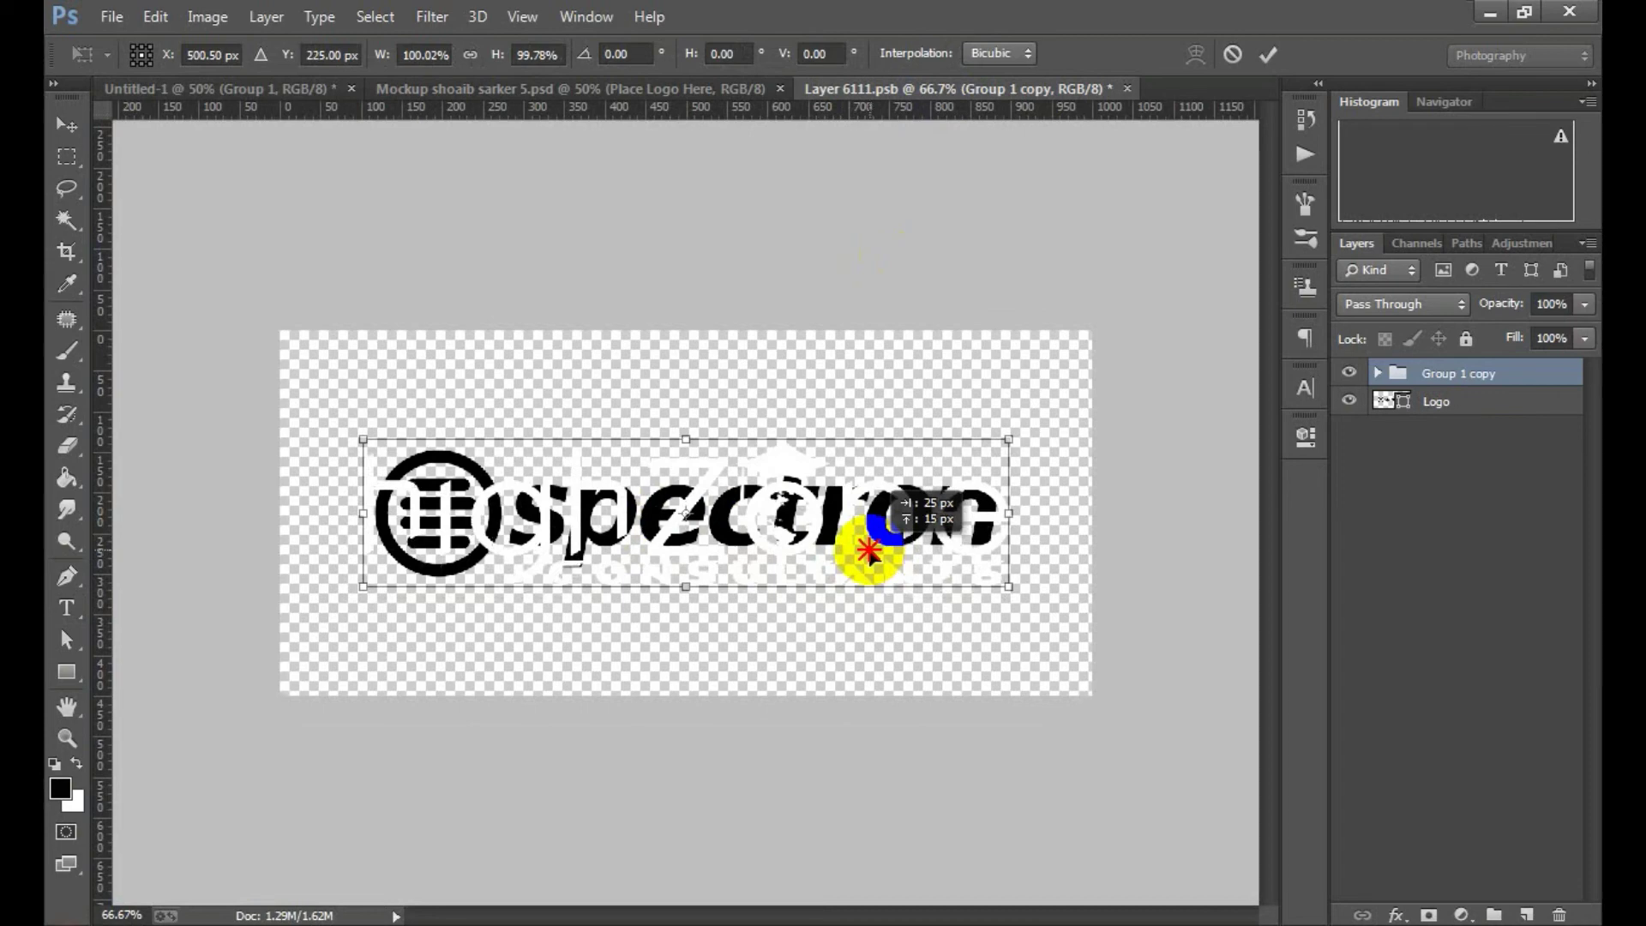
left_click(1267, 58)
key("t")
Step: Hide the original spectron Logo layer, then close and save the placeholder
left_click(1349, 402)
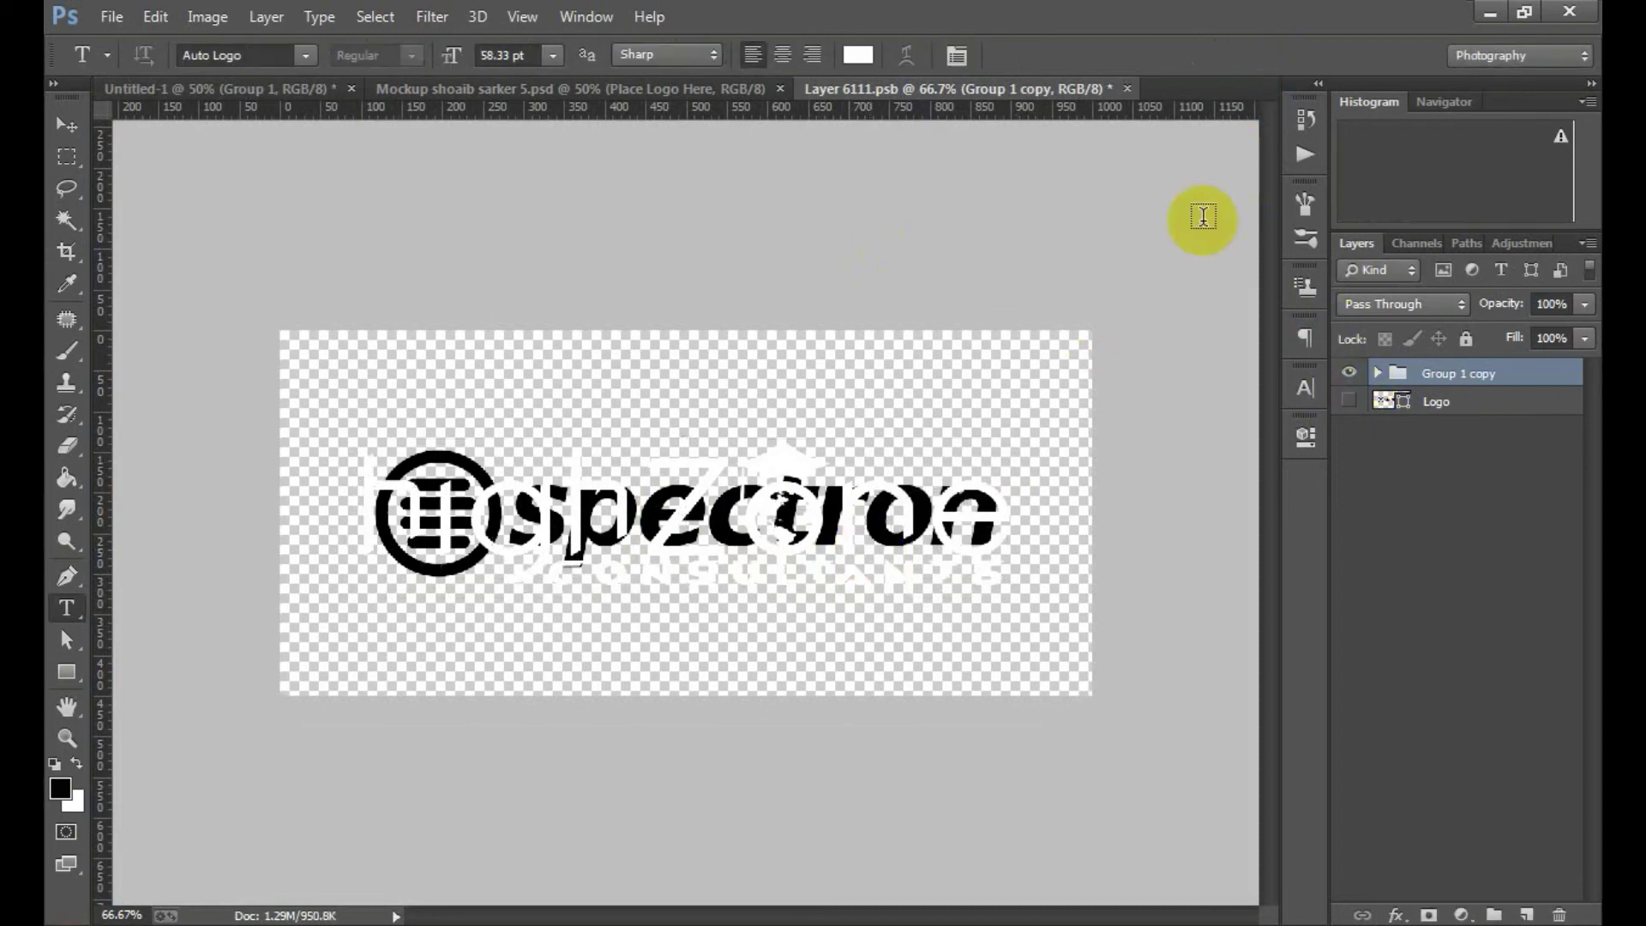
left_click(1128, 88)
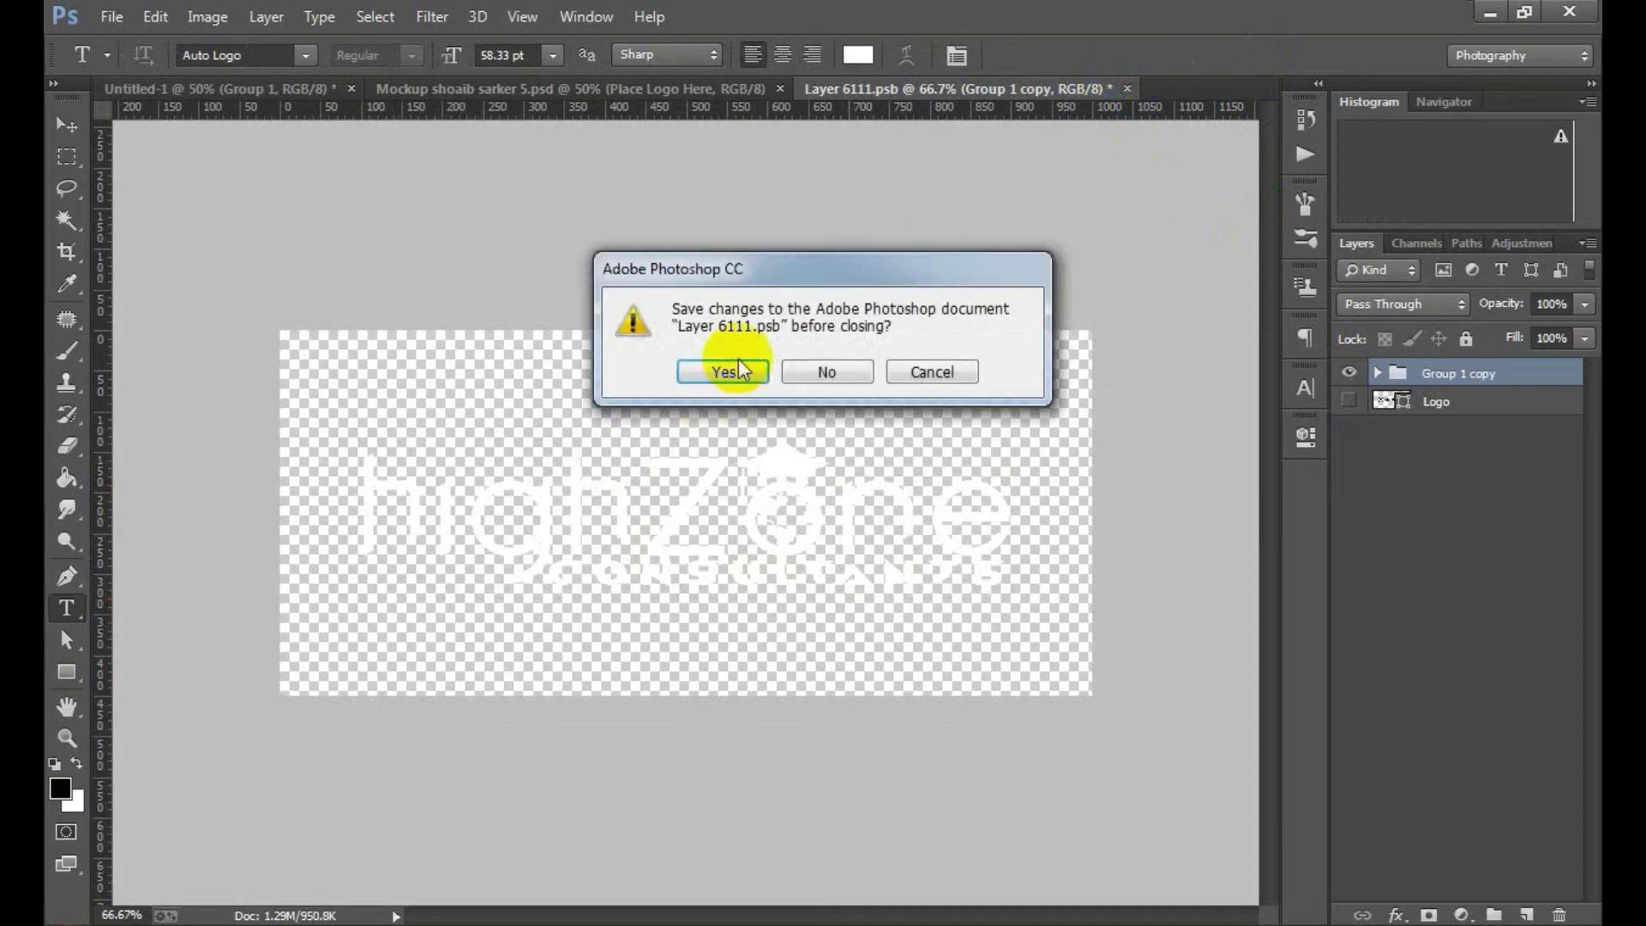
left_click(735, 371)
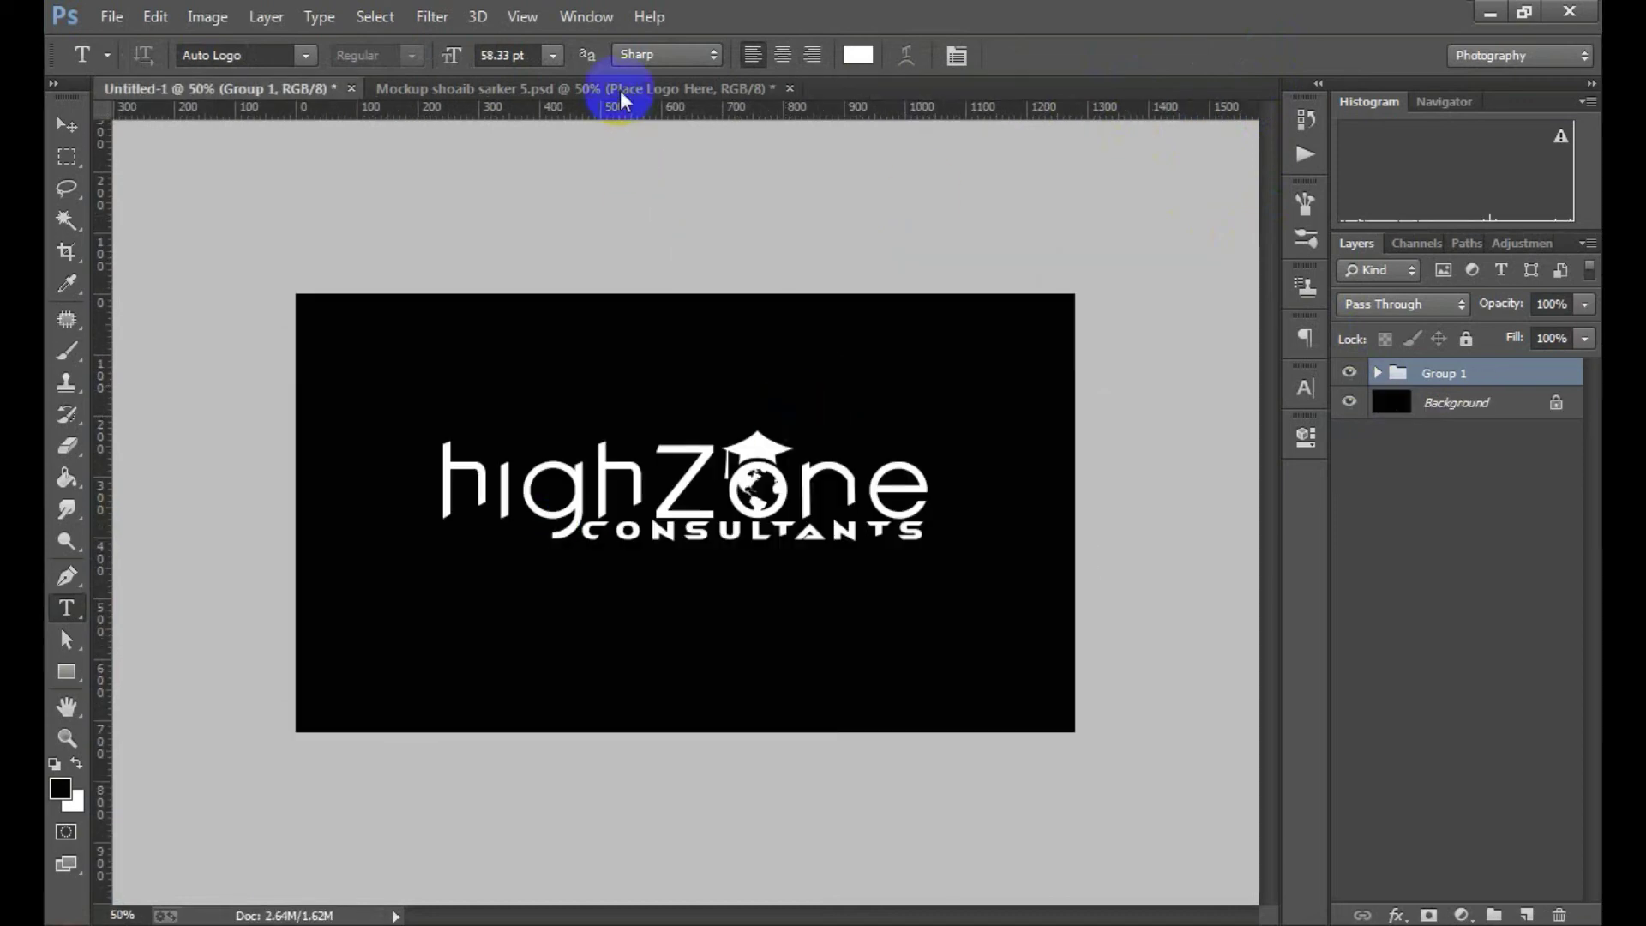
Step: Bring up the mockup and expand its Overlay group beneath the logo placeholder layer
left_click(621, 92)
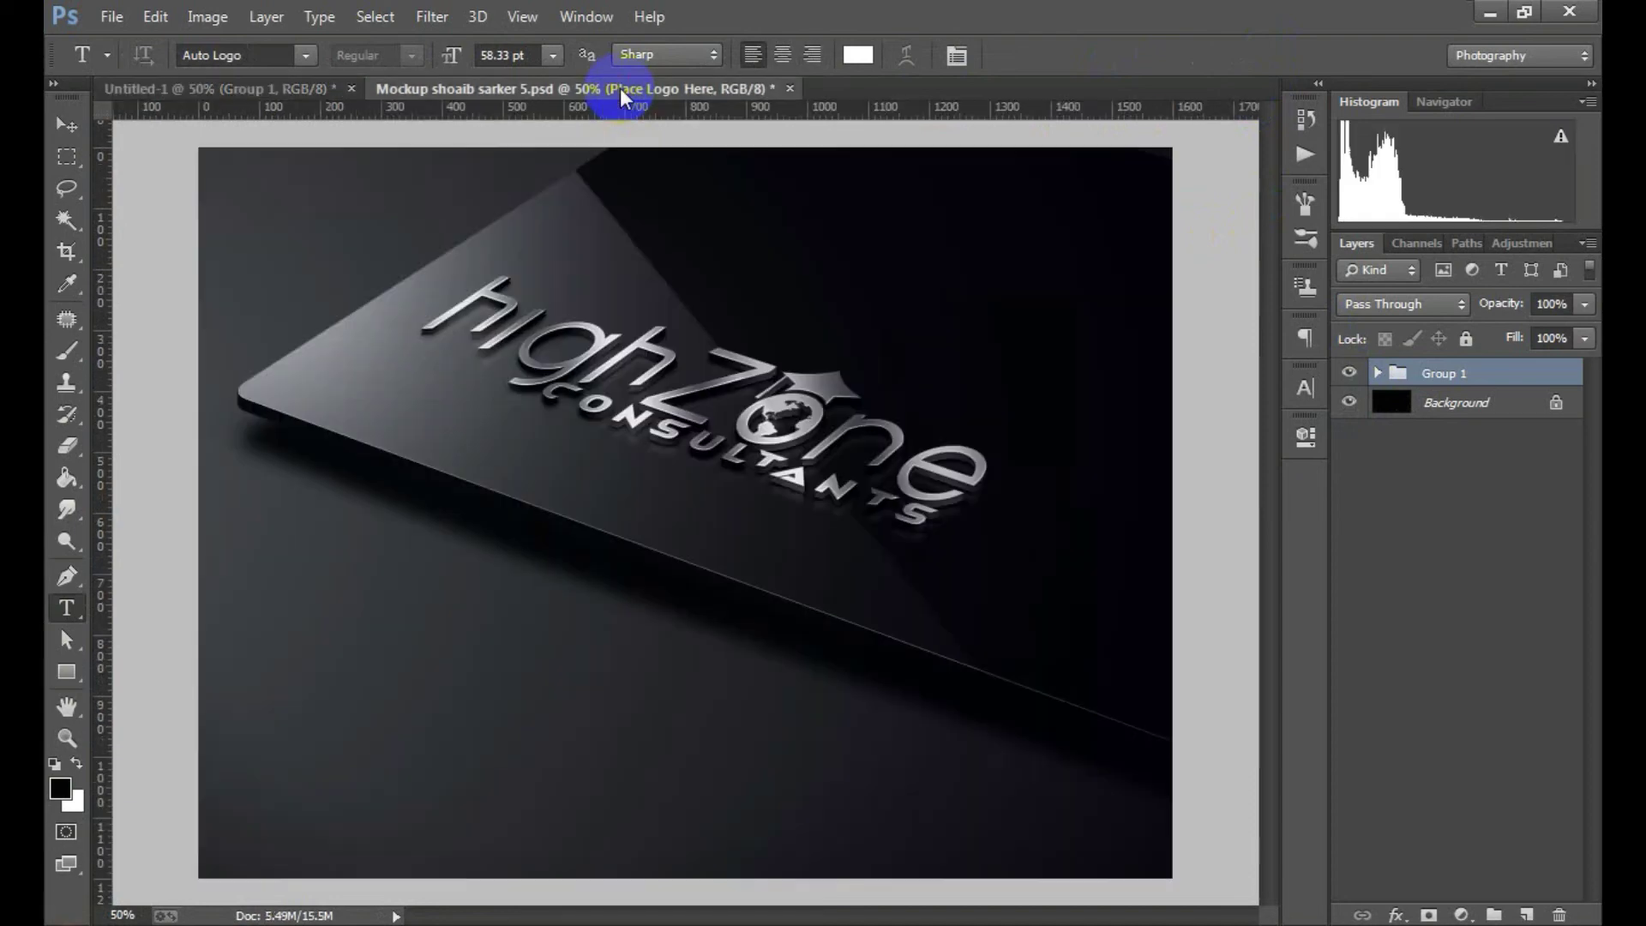
left_click(1363, 396)
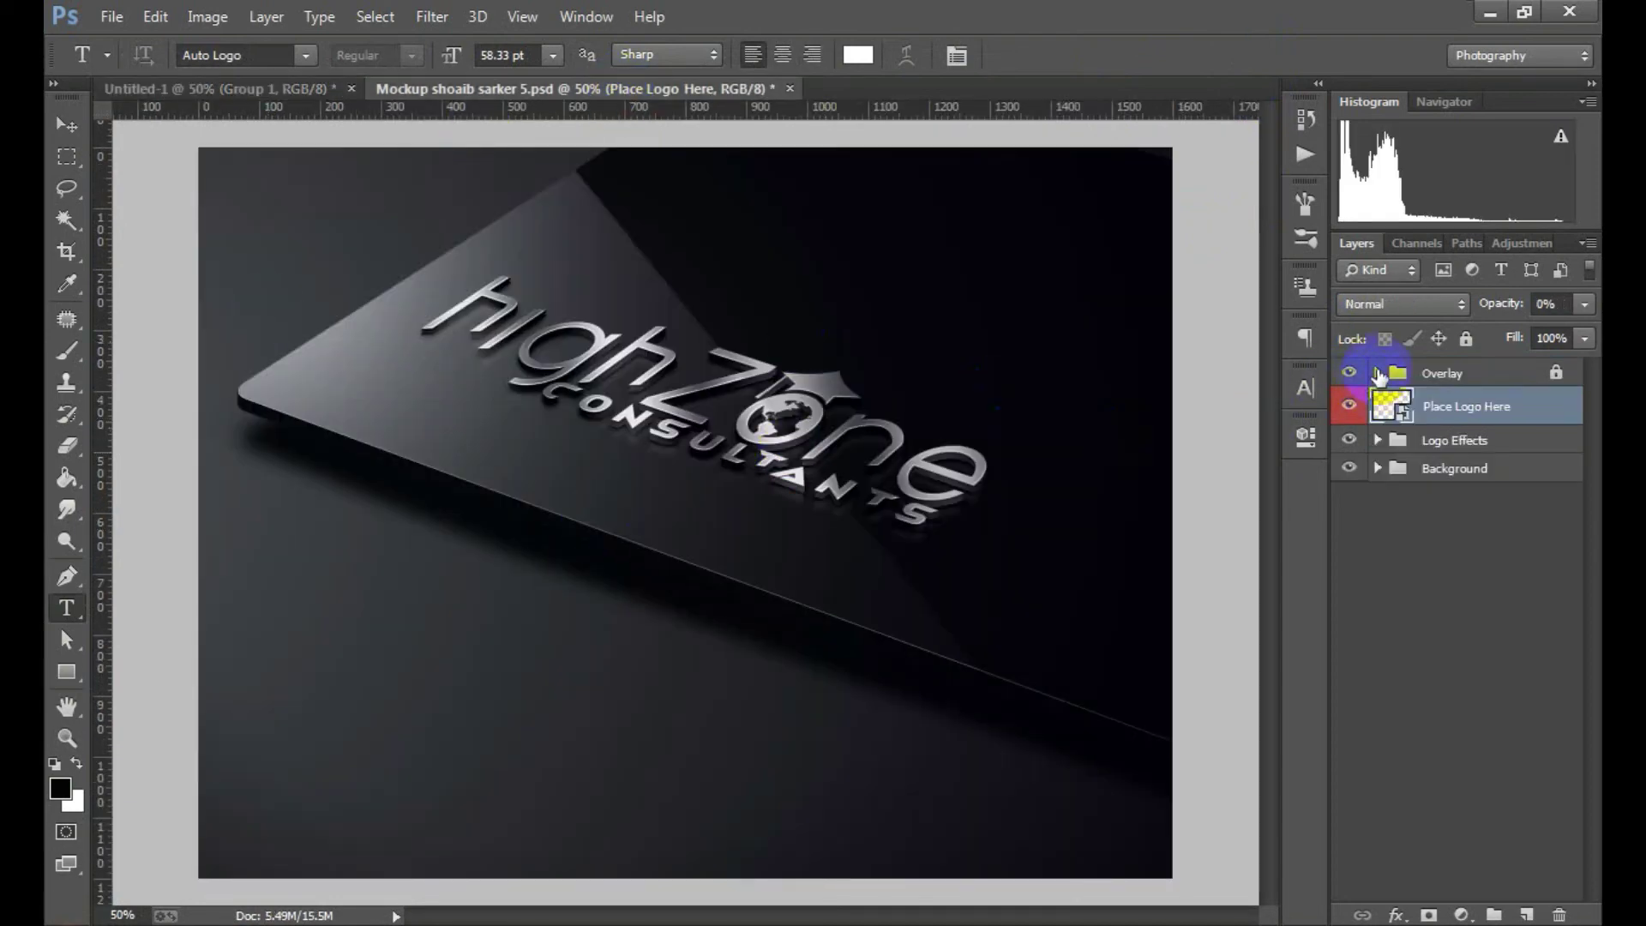
left_click(1377, 373)
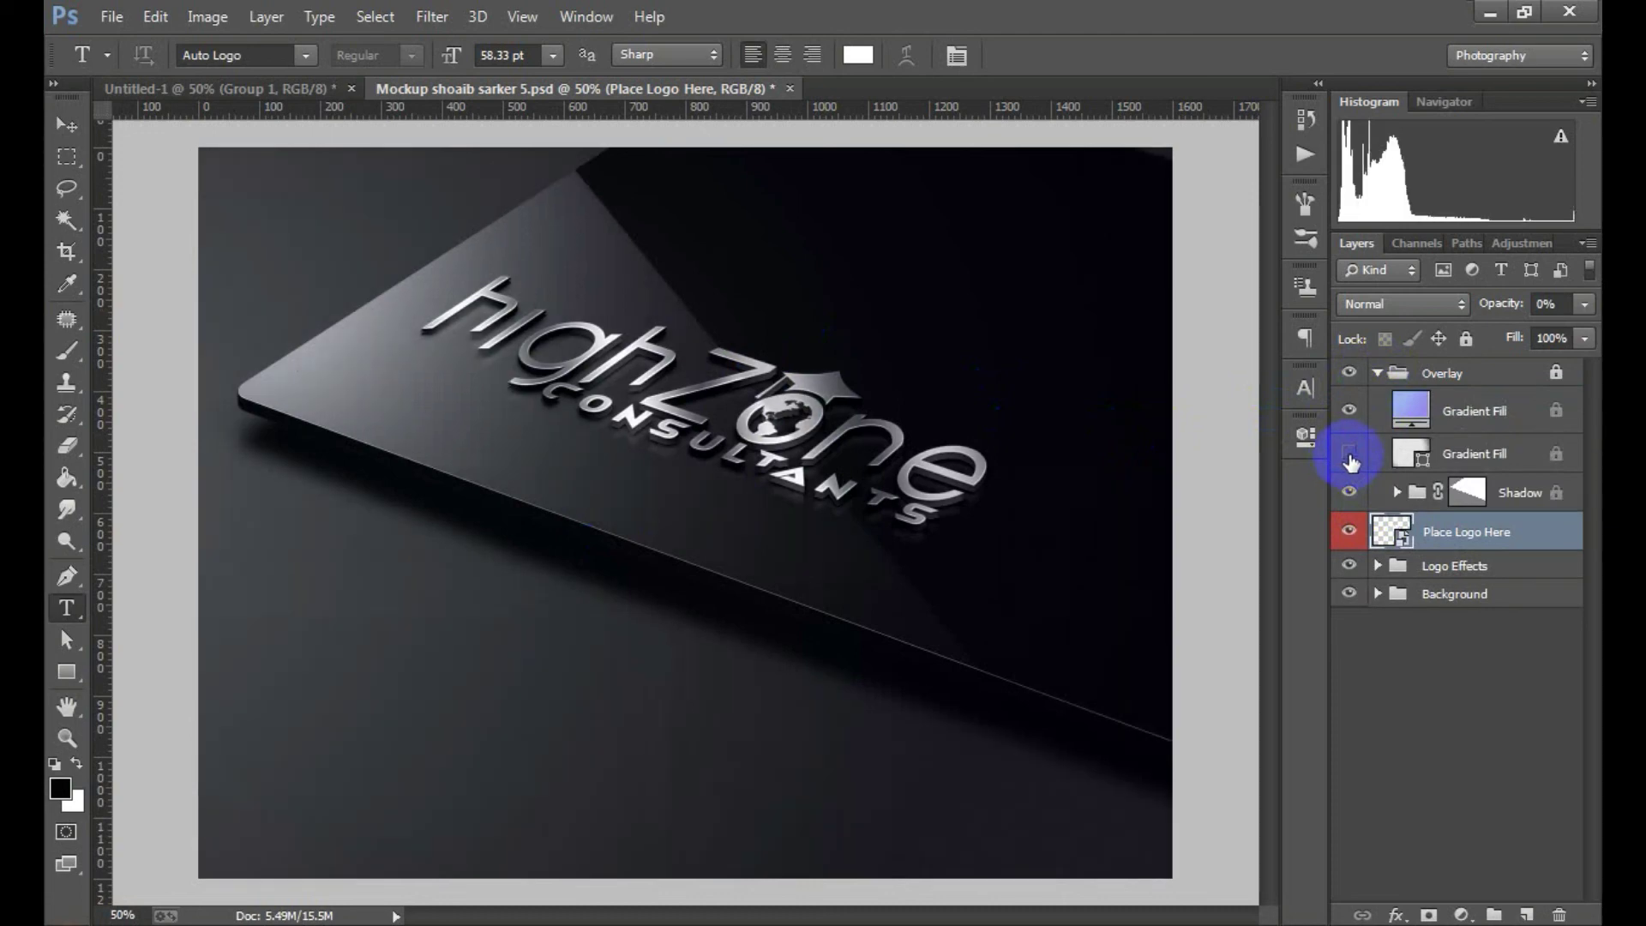
Step: Zoom in and out to inspect the embossed highZone consultants logo on the black card
left_click(747, 435)
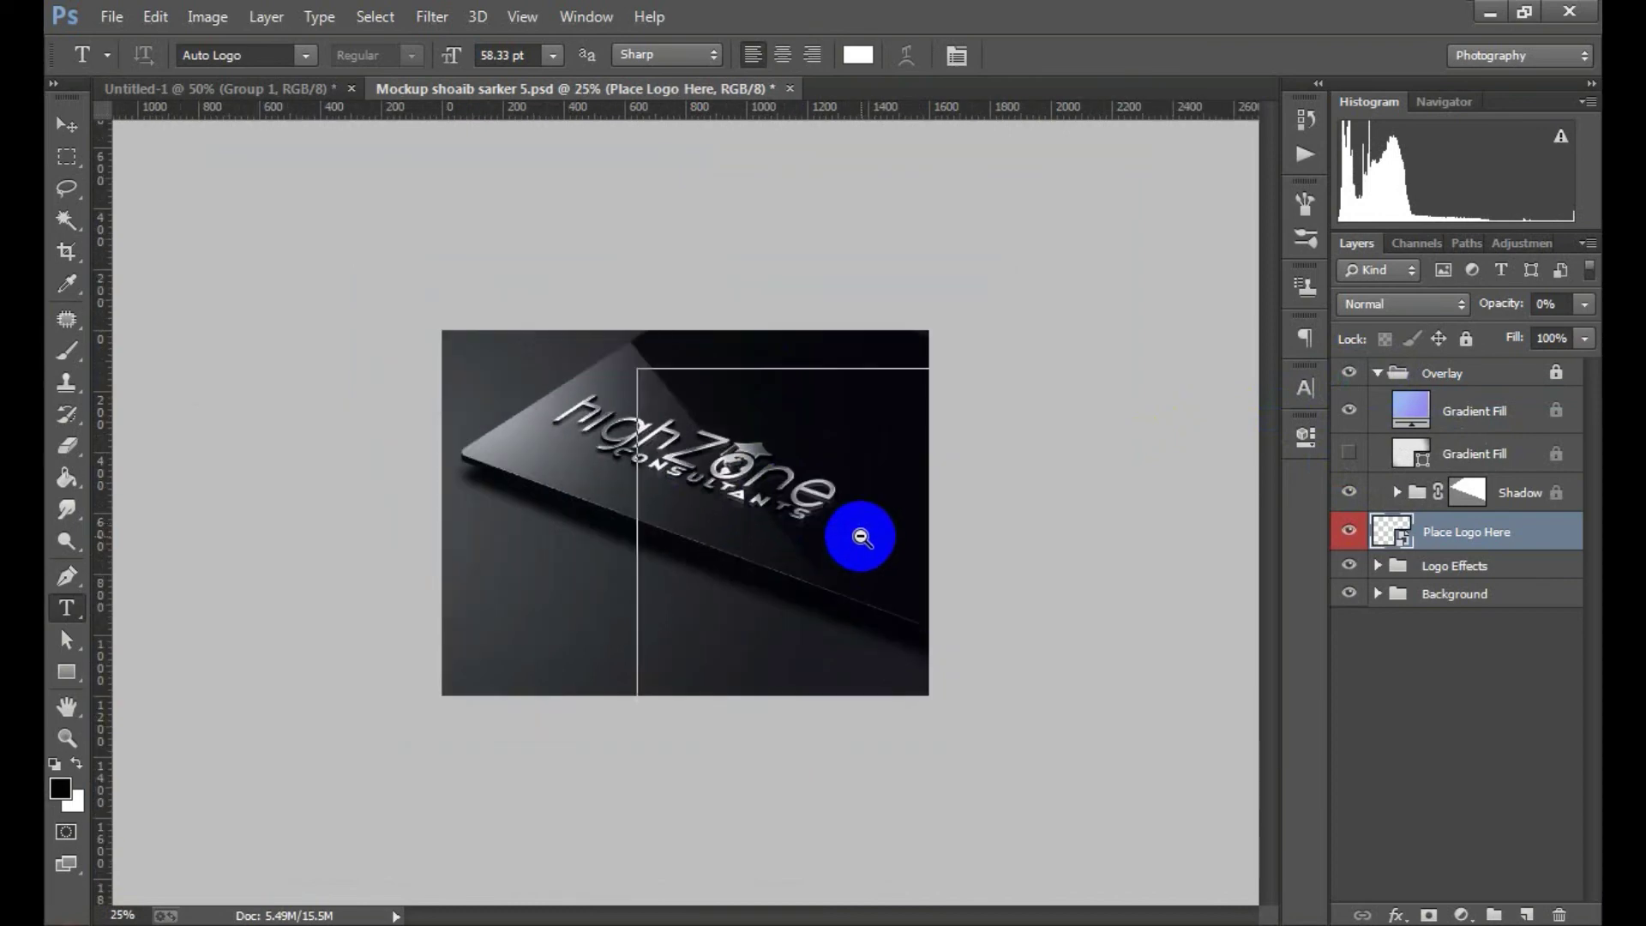
left_click_drag(747, 435, 849, 536)
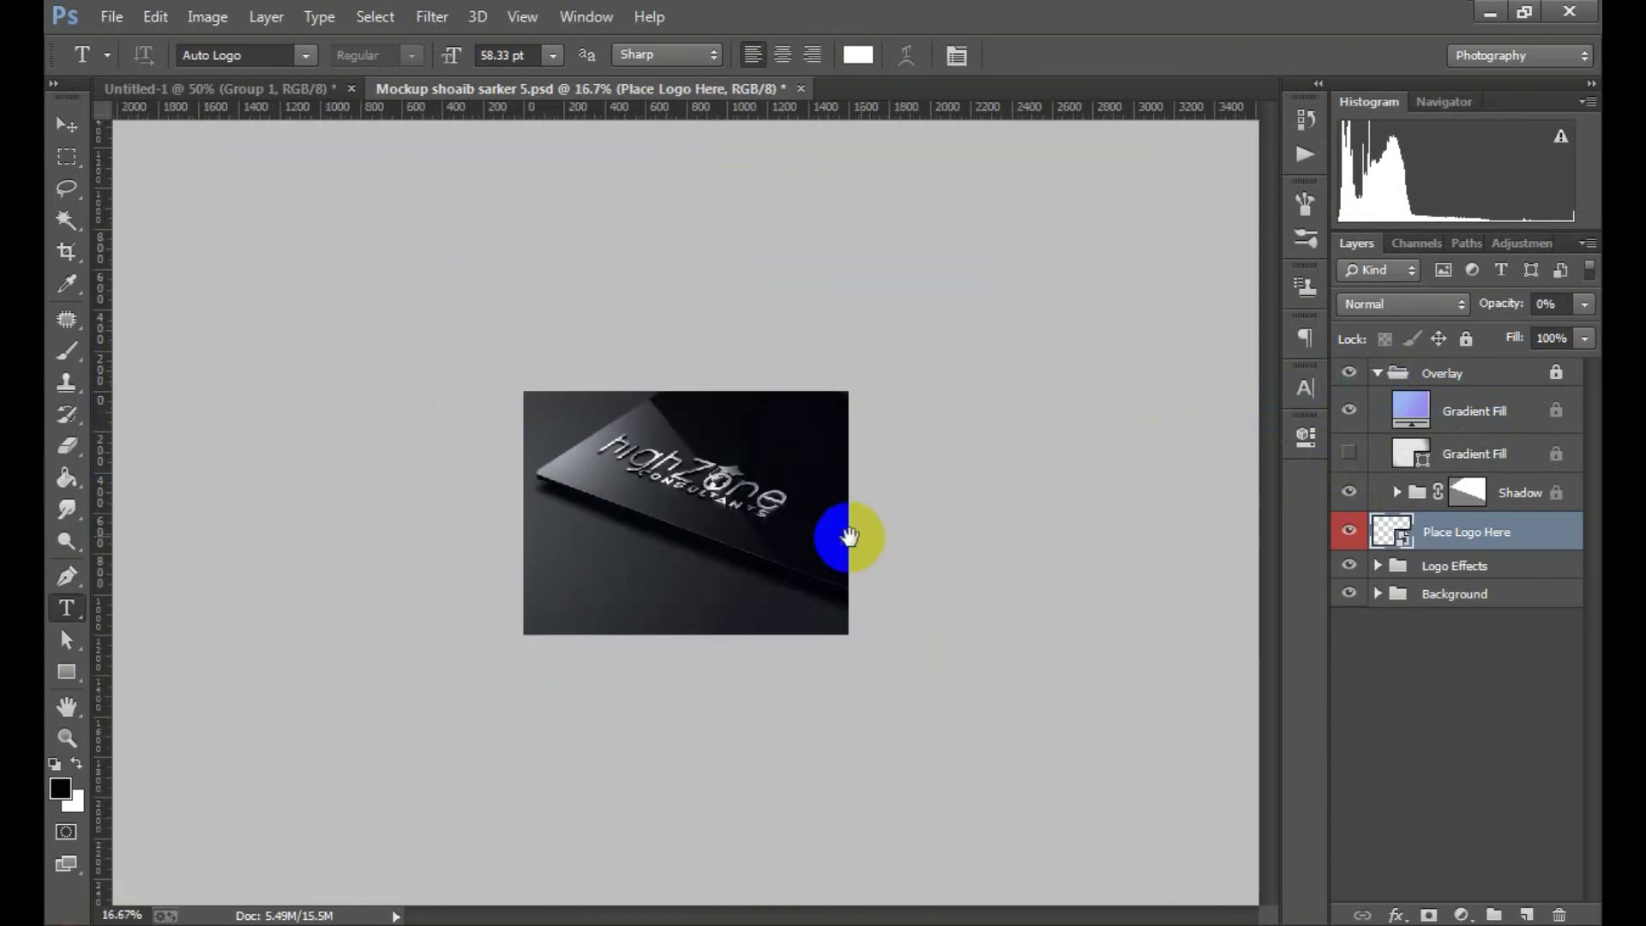
left_click(712, 505)
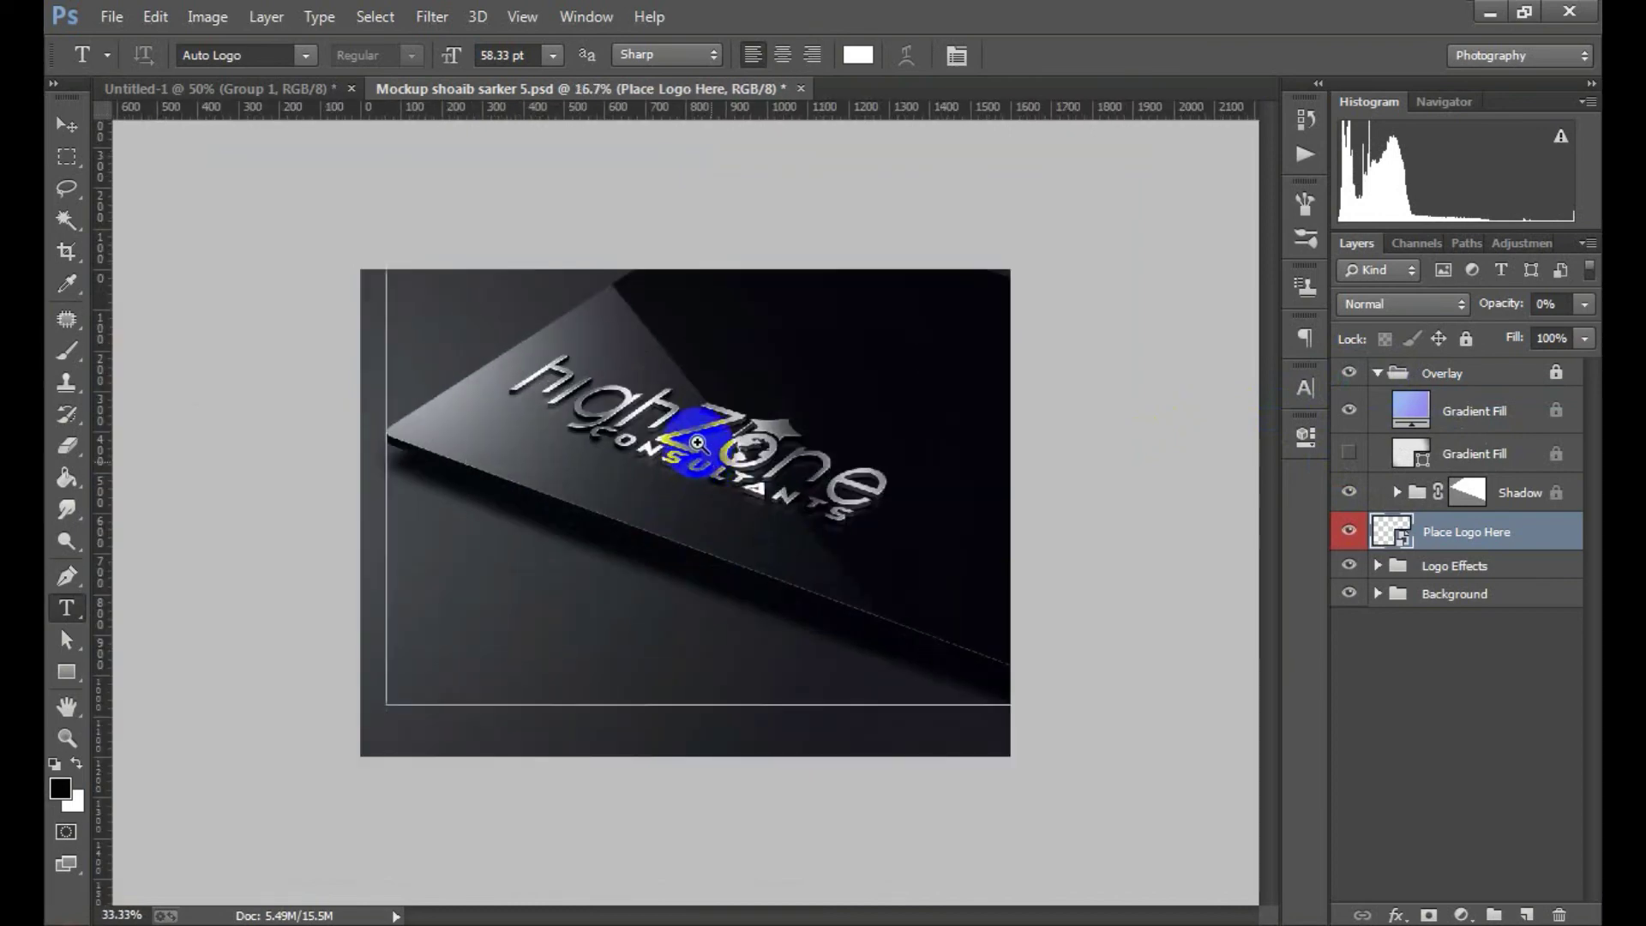
left_click(697, 443)
left_click(824, 462)
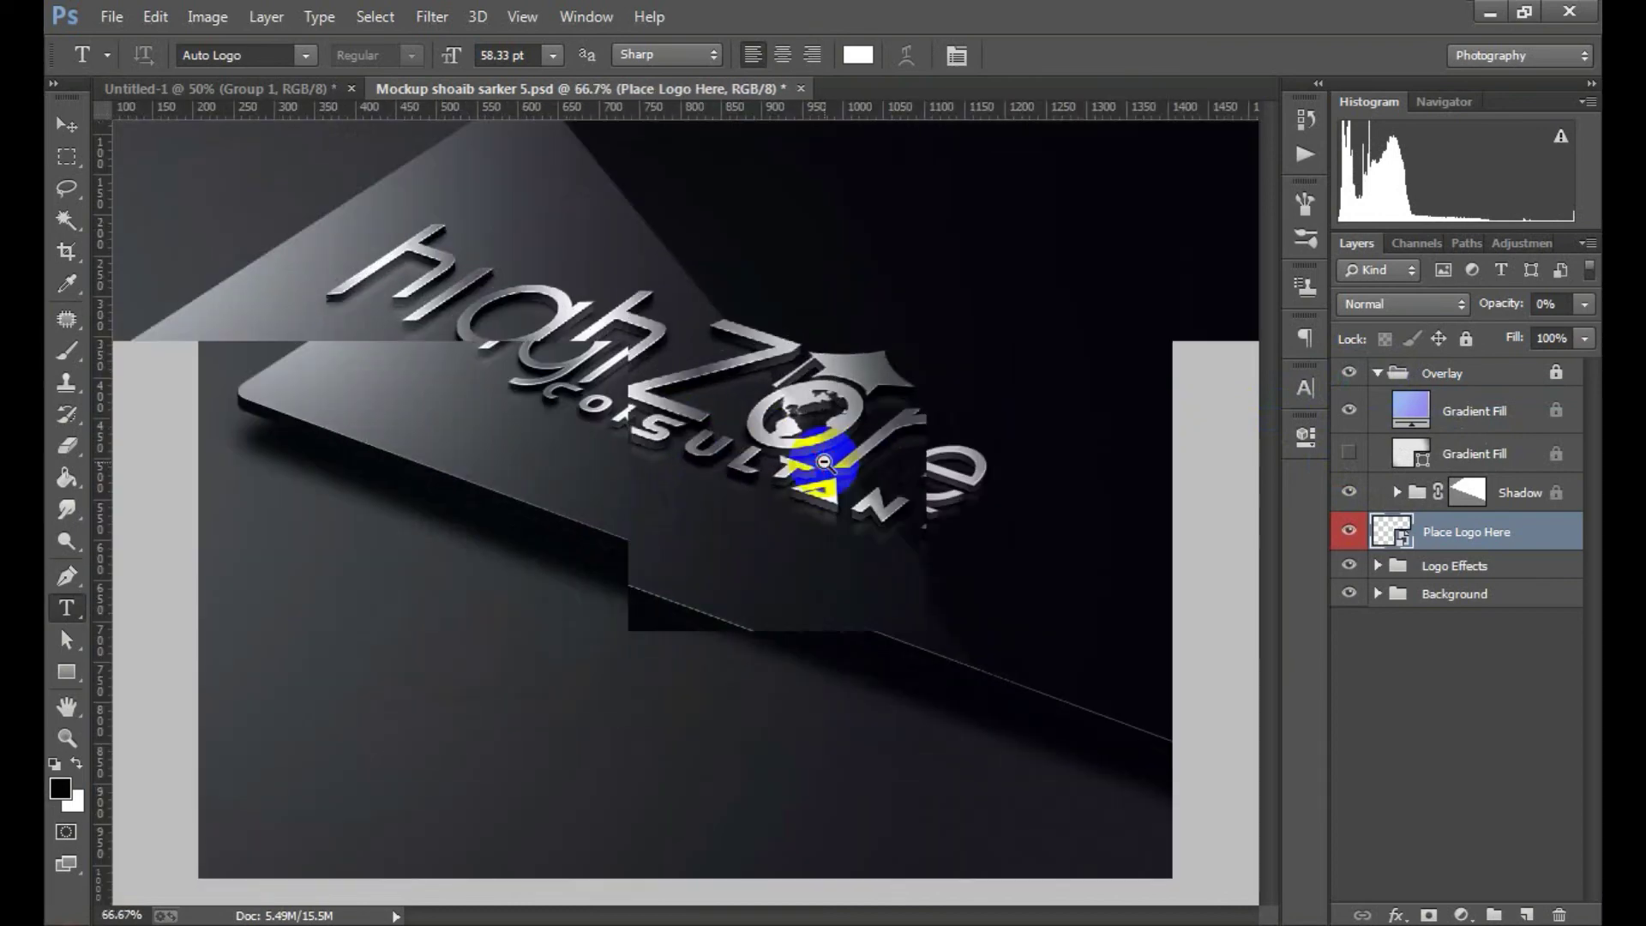
left_click(824, 462, "alt")
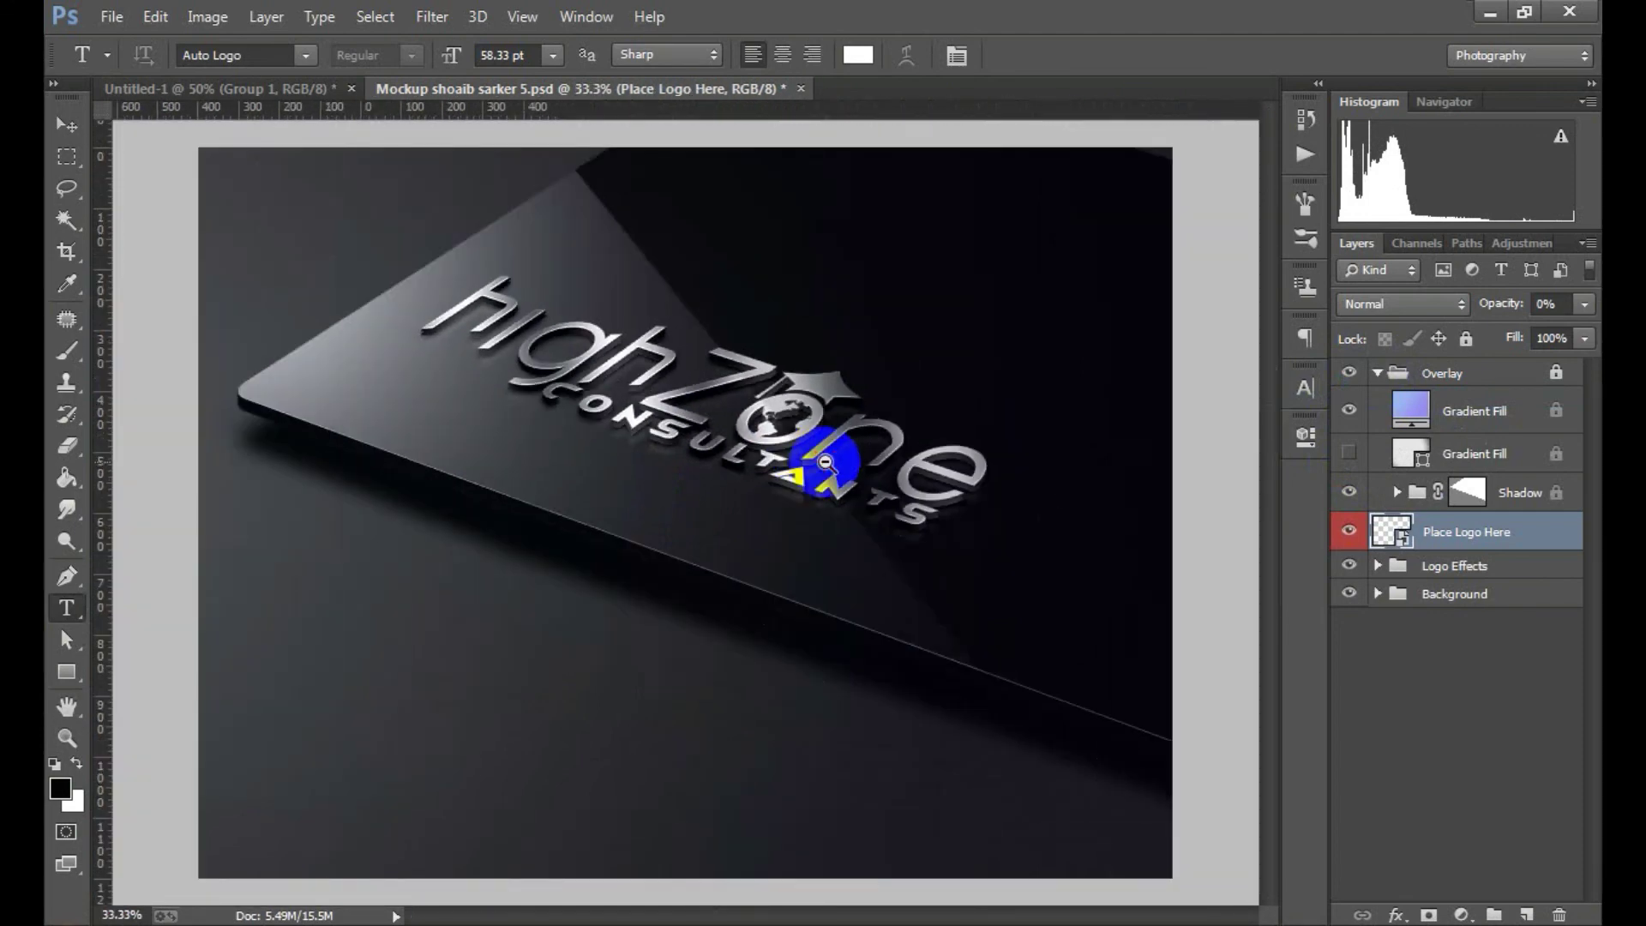
left_click(824, 462, "alt")
left_click(745, 460)
left_click(831, 460)
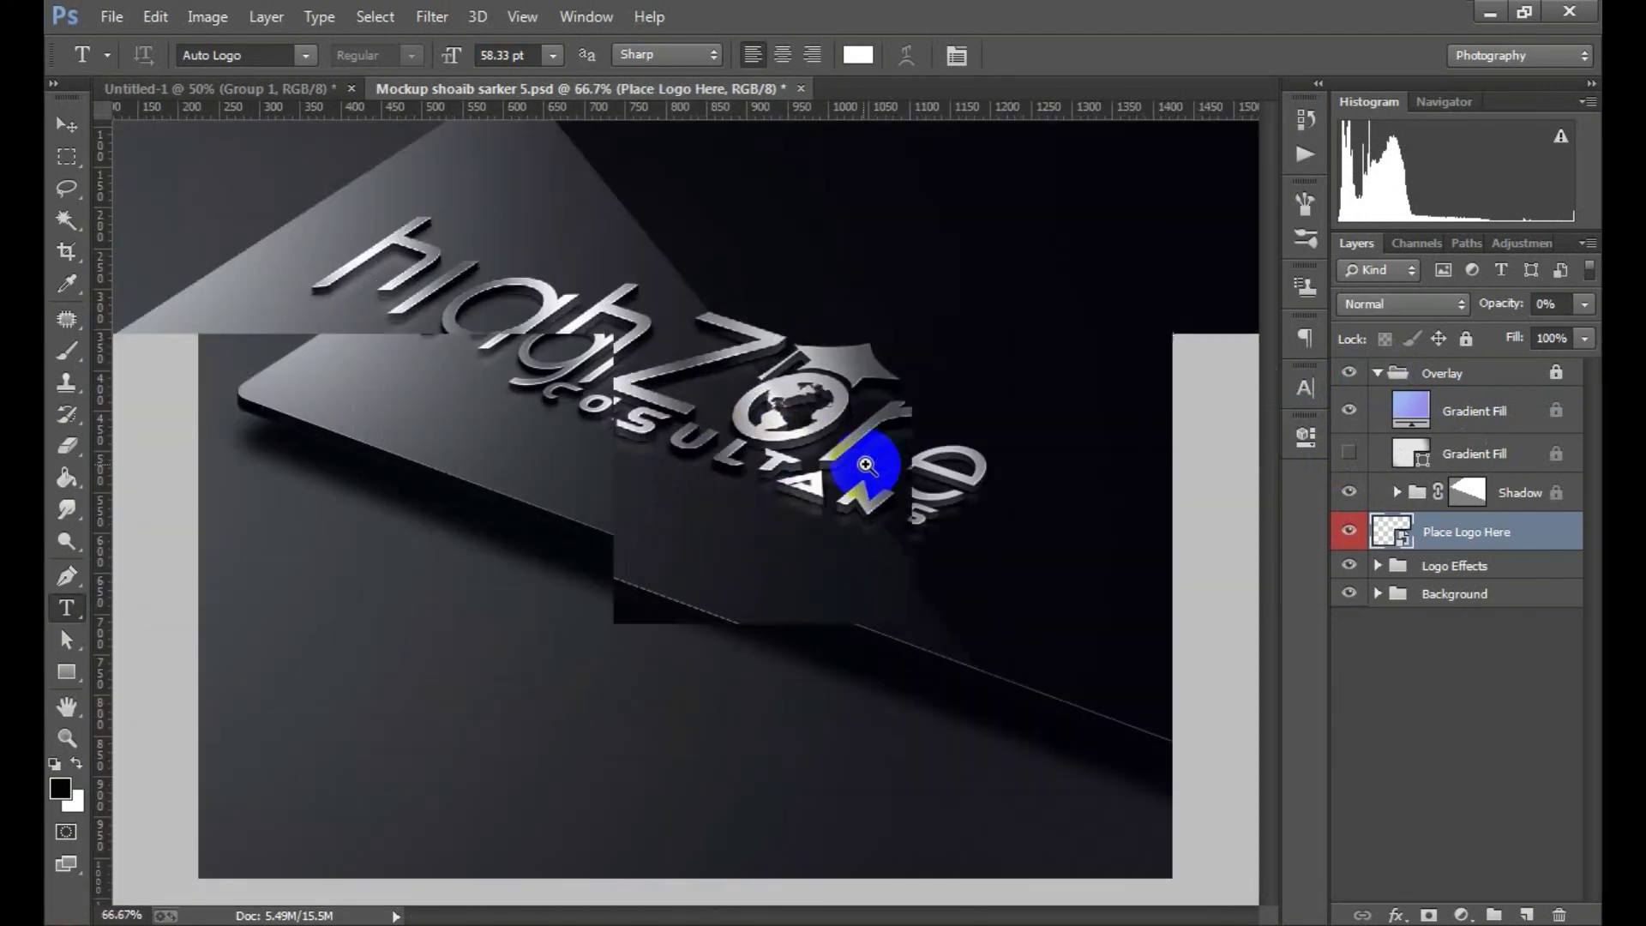
left_click(832, 454, "alt")
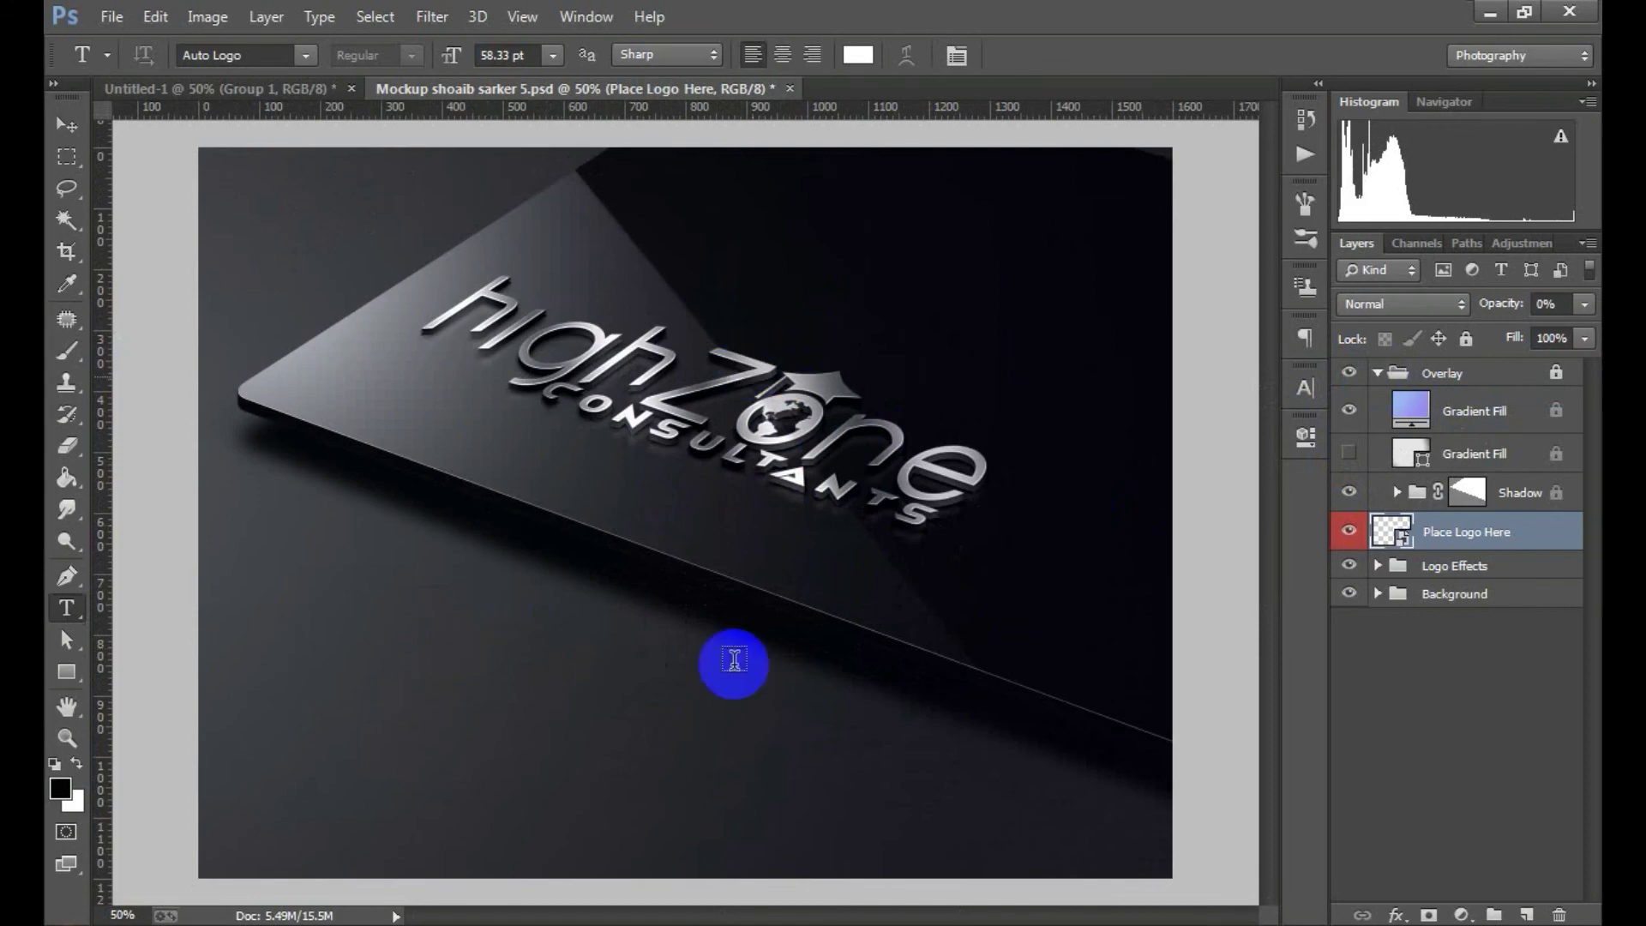